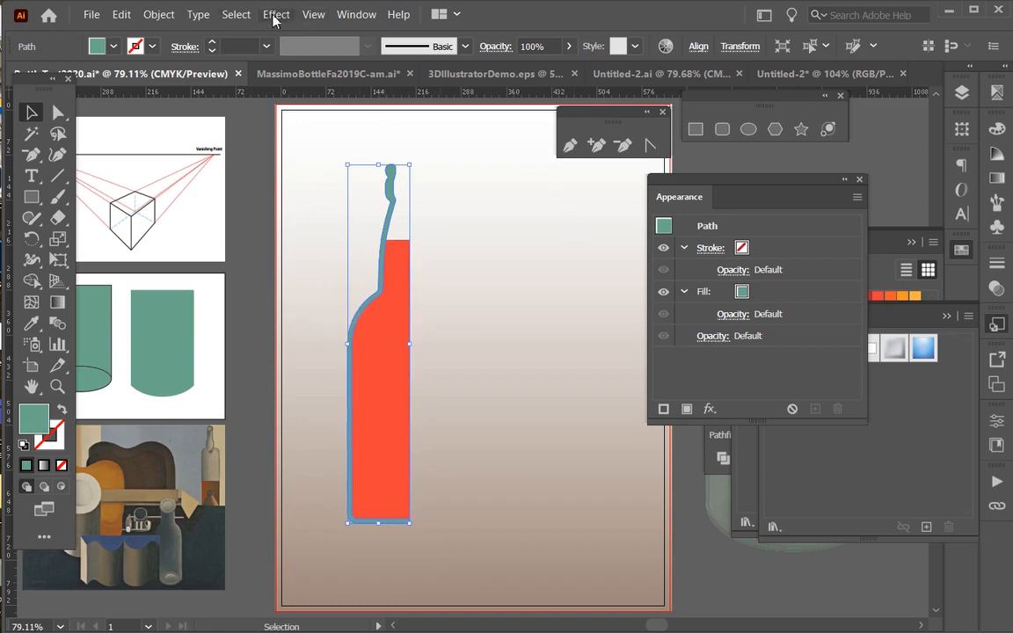
- Apply a 3D Revolve effect to the half-bottle profile, revolving 360° from the Right Edge
left_click(276, 16)
mouse_move(423, 114)
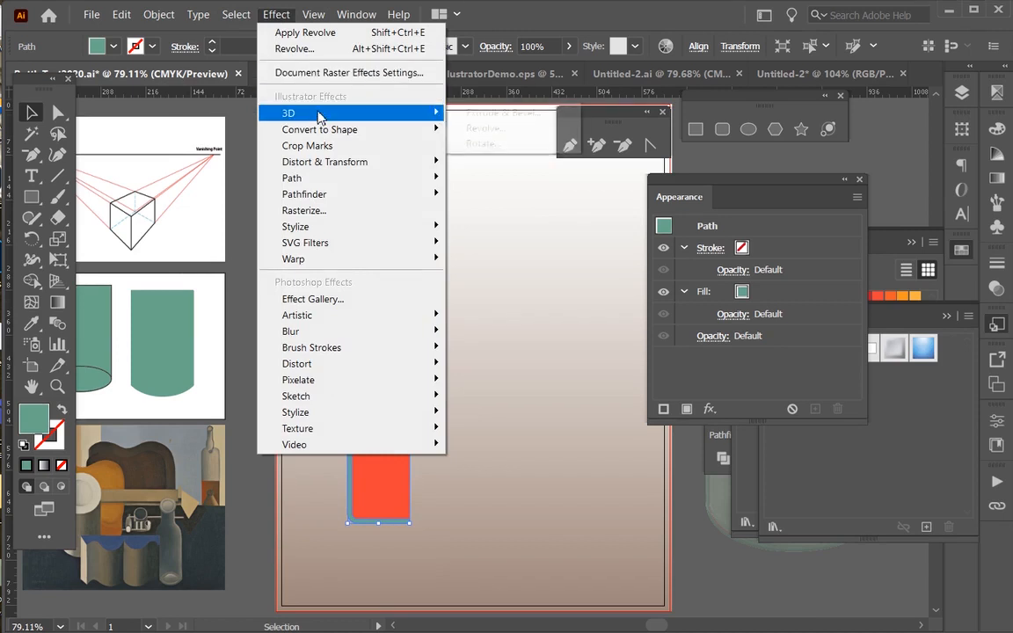
left_click(486, 127)
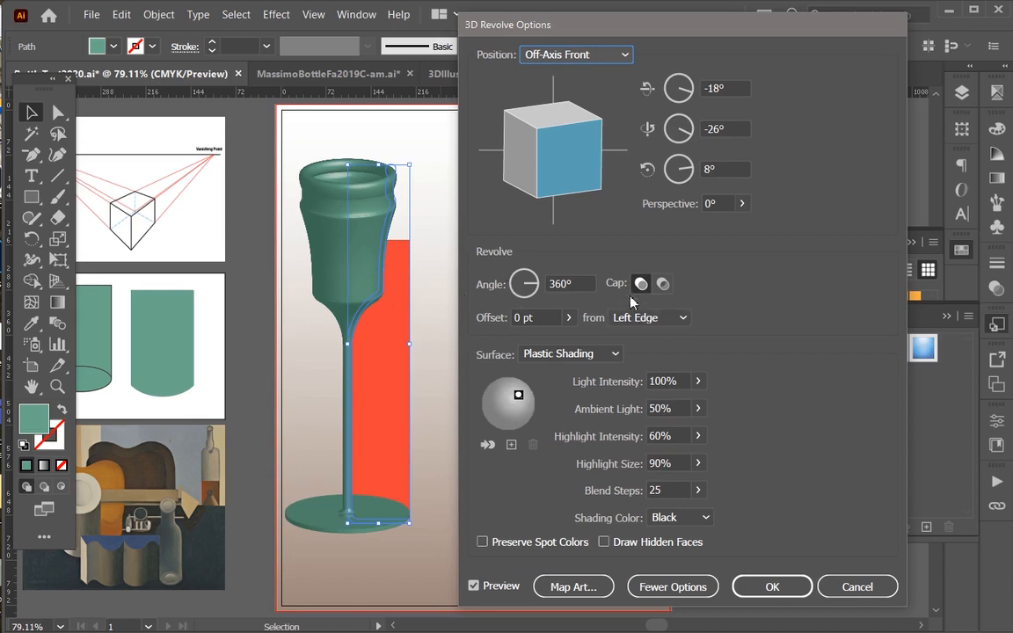
left_click(650, 317)
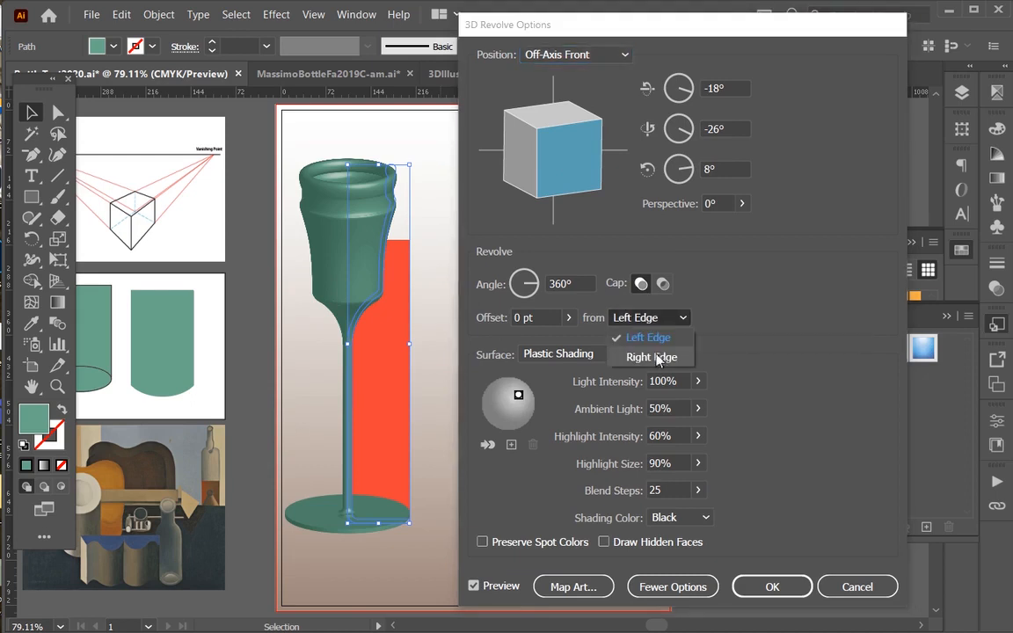
left_click(639, 358)
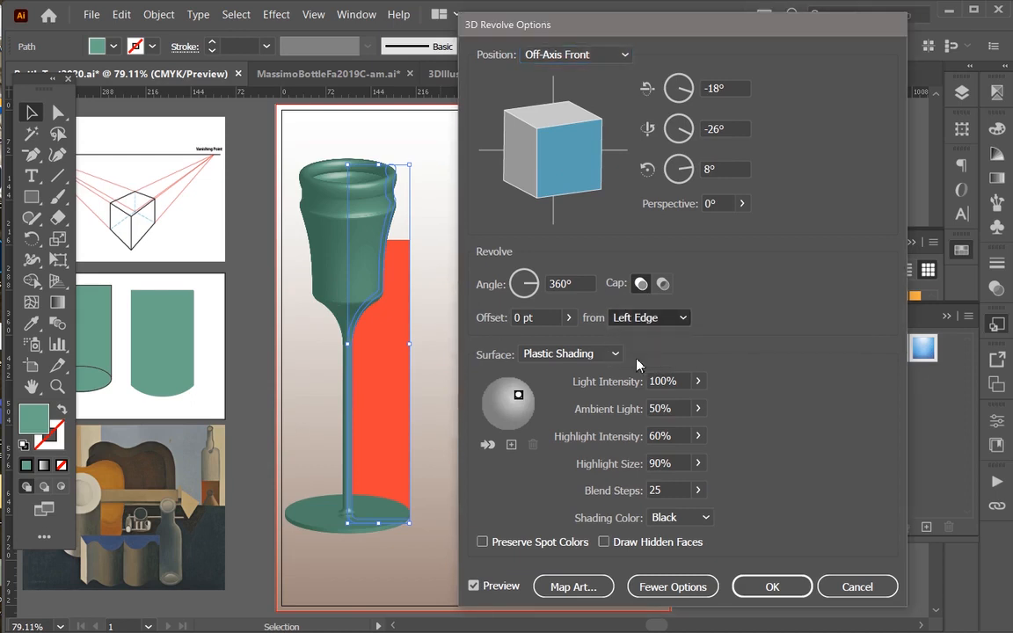
left_click_drag(545, 21, 592, 26)
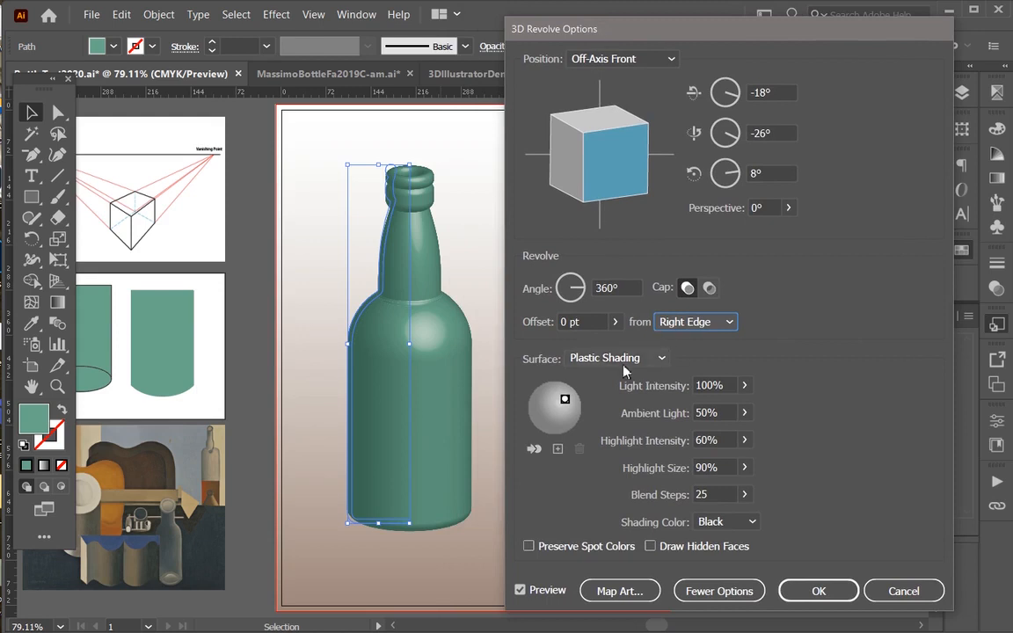
- Open Map Art for the revolved bottle and go through its surfaces up to surface 10 of 18, the outer lower body
left_click(615, 591)
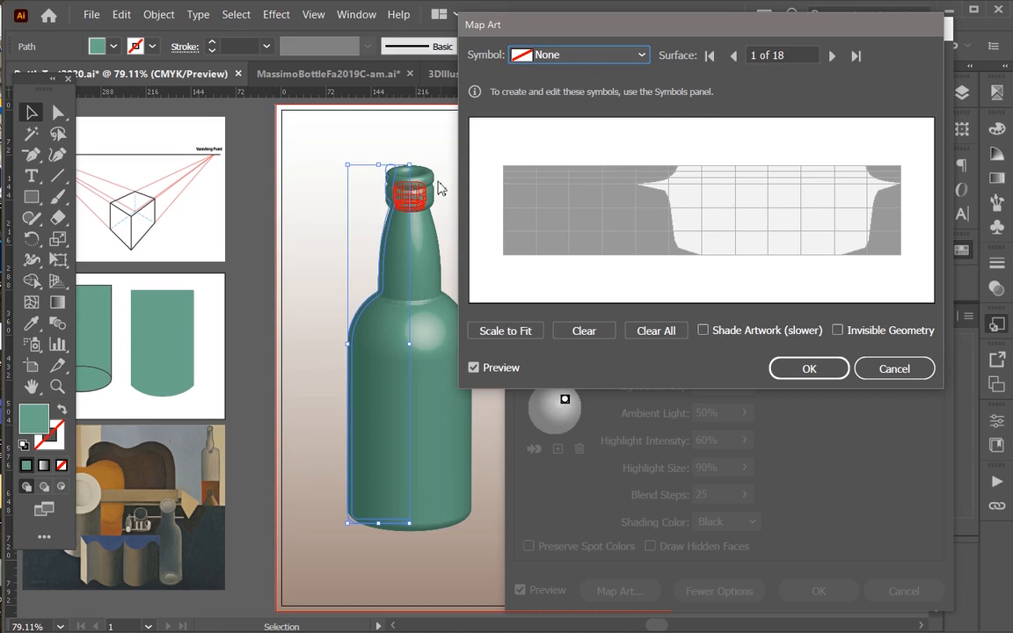
left_click(831, 56)
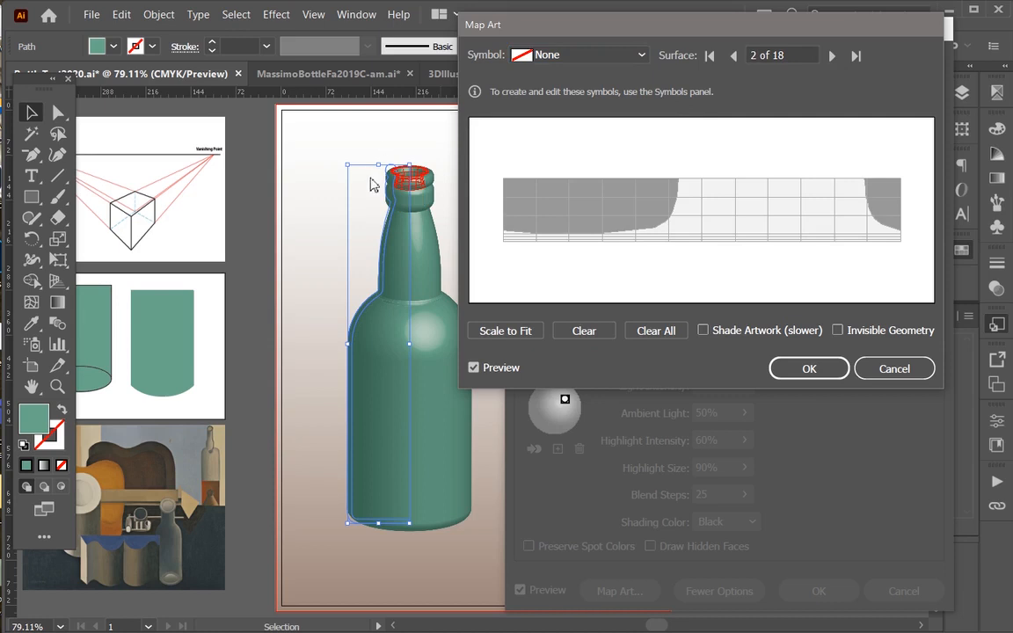
left_click(831, 56)
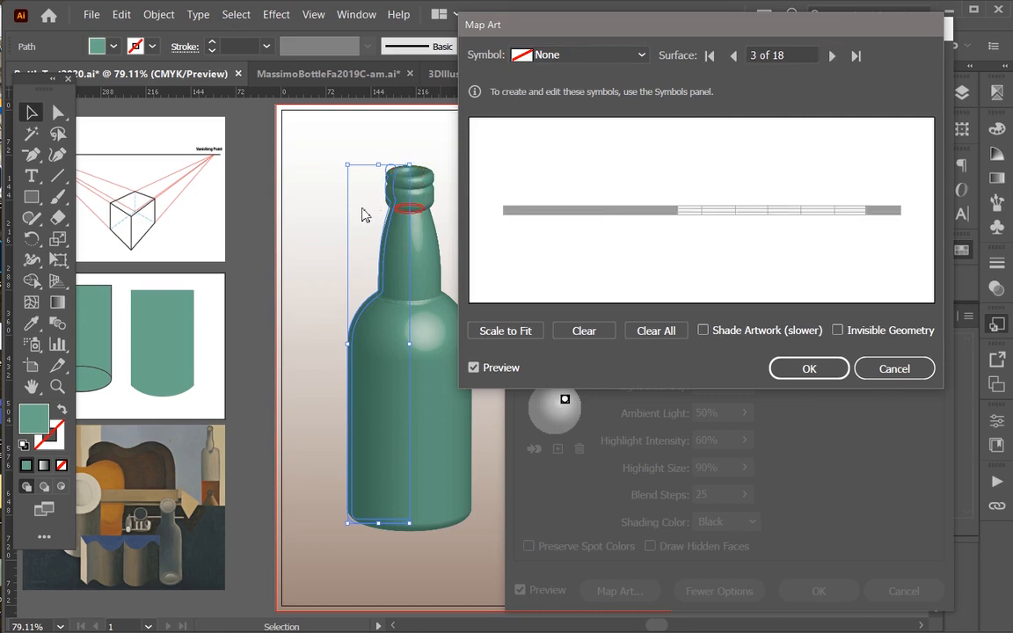
left_click(830, 56)
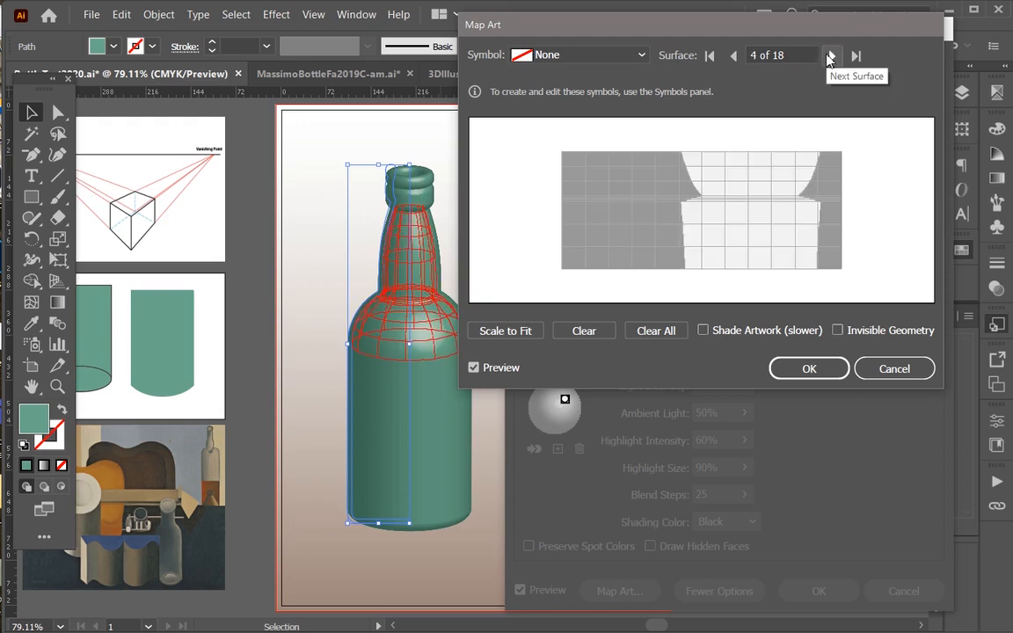
left_click(830, 56)
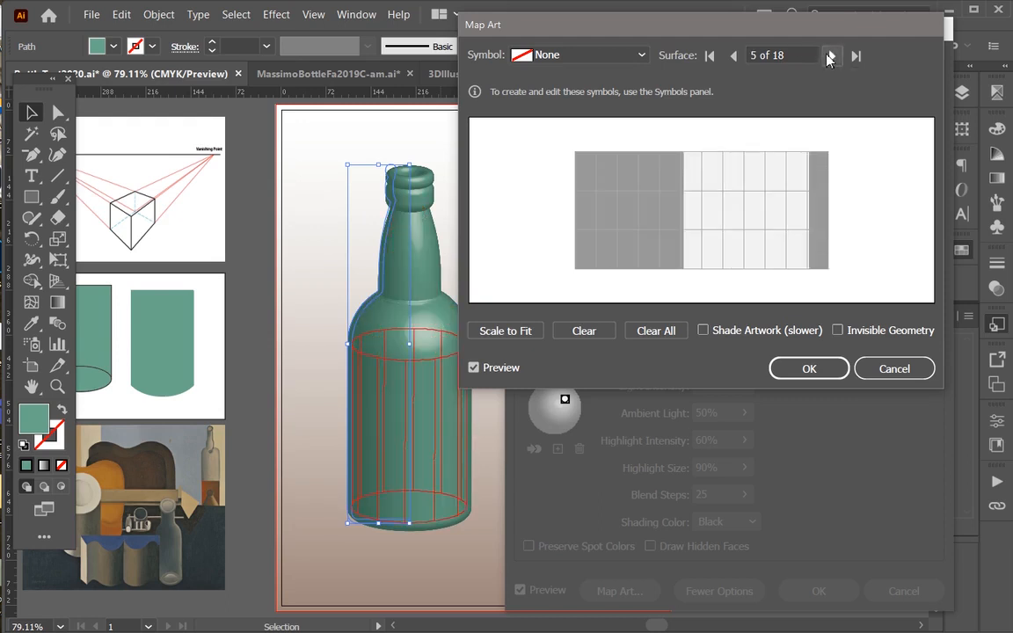
left_click(830, 56)
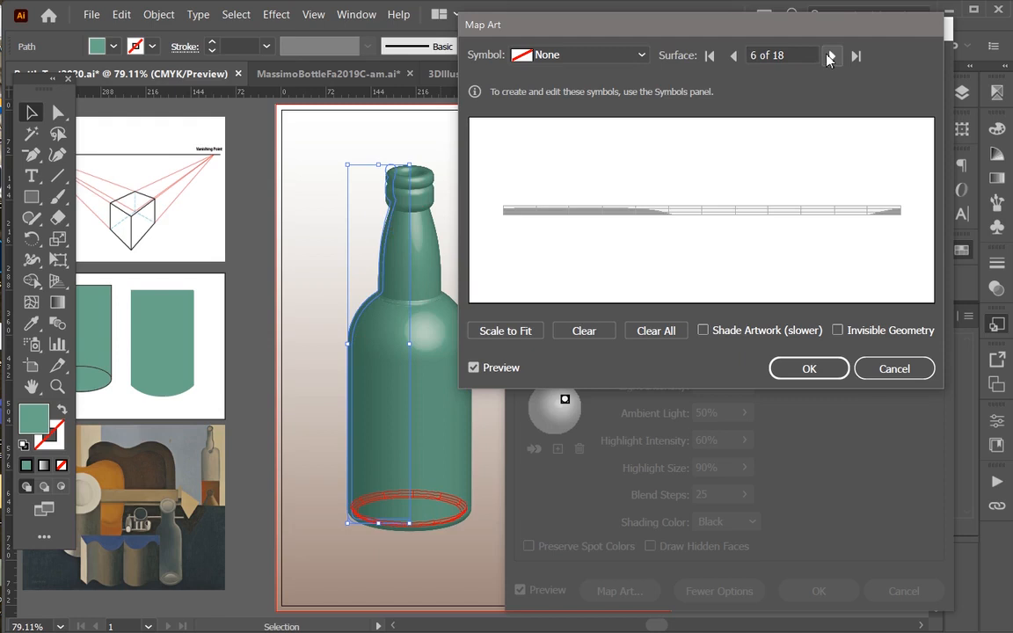
left_click(830, 57)
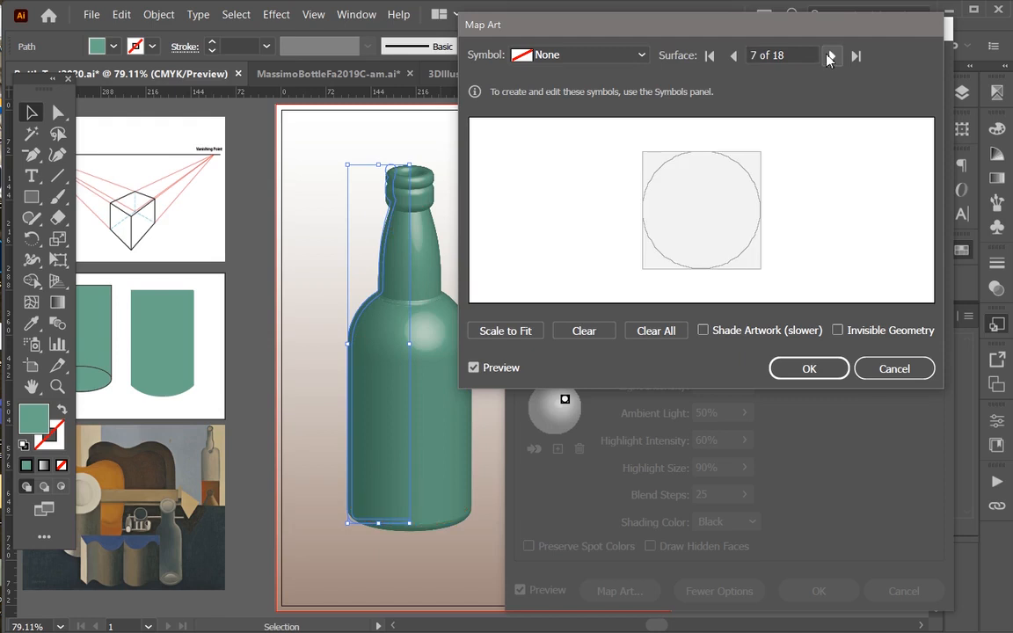
left_click(830, 56)
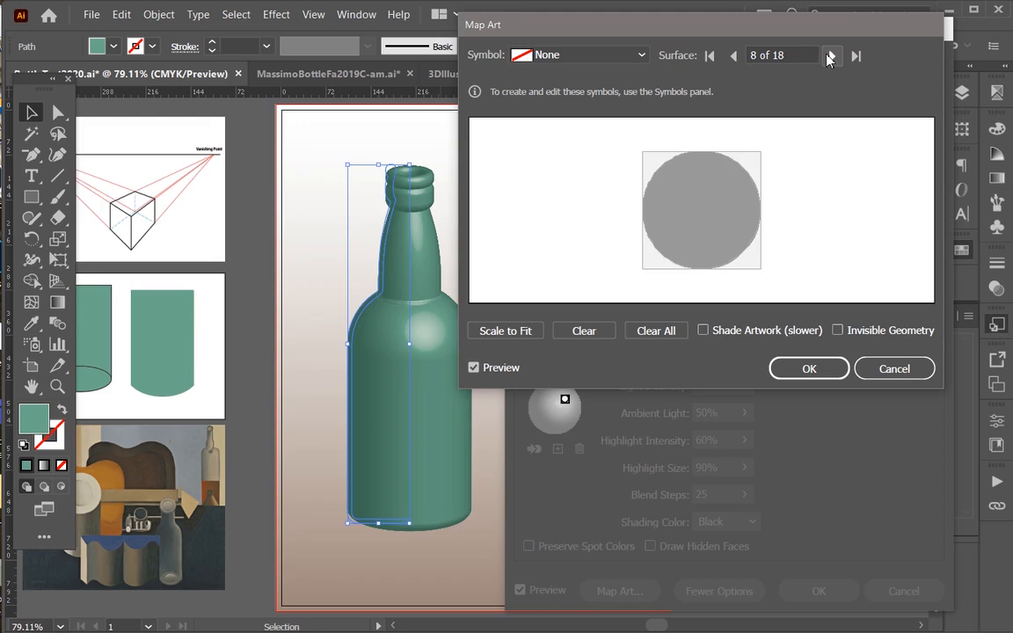
left_click(830, 57)
left_click(830, 56)
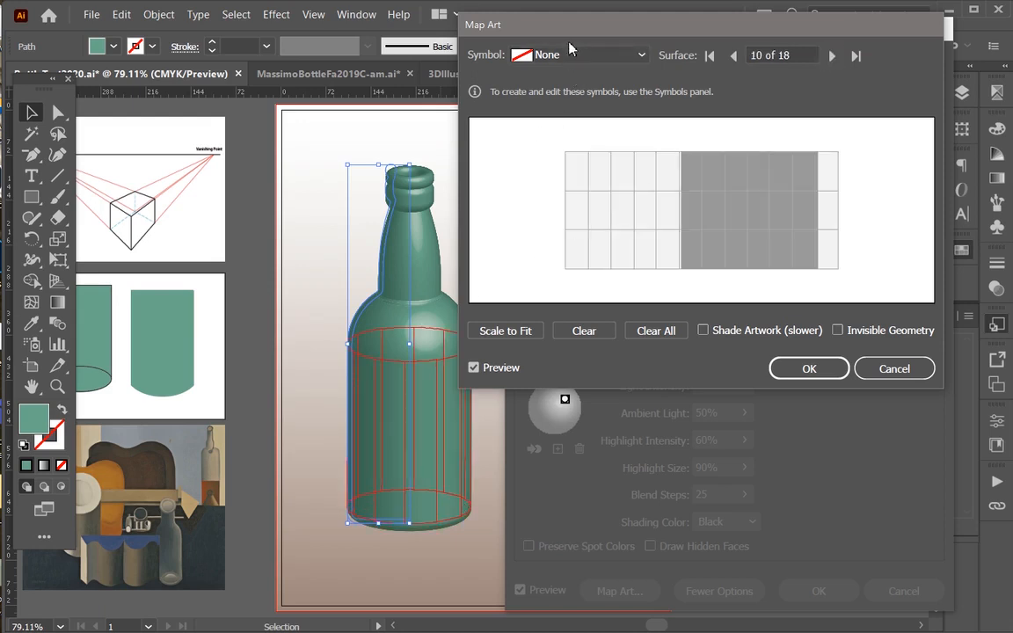
left_click_drag(503, 26, 544, 45)
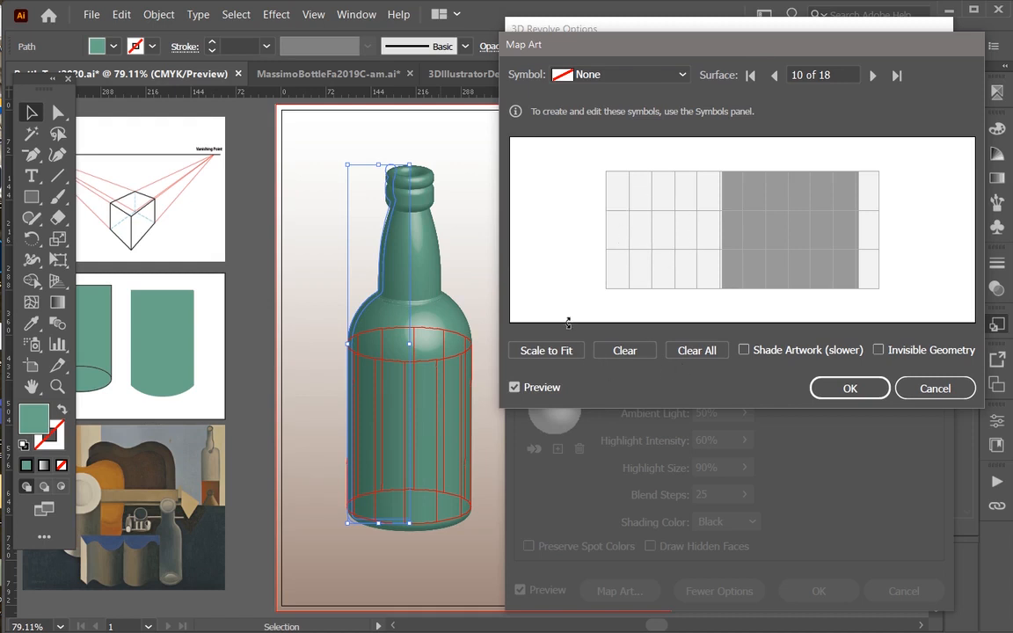
- Map the Vector Grime symbol onto surface 10 and place it within the light, visible area of the surface grid
left_click(580, 74)
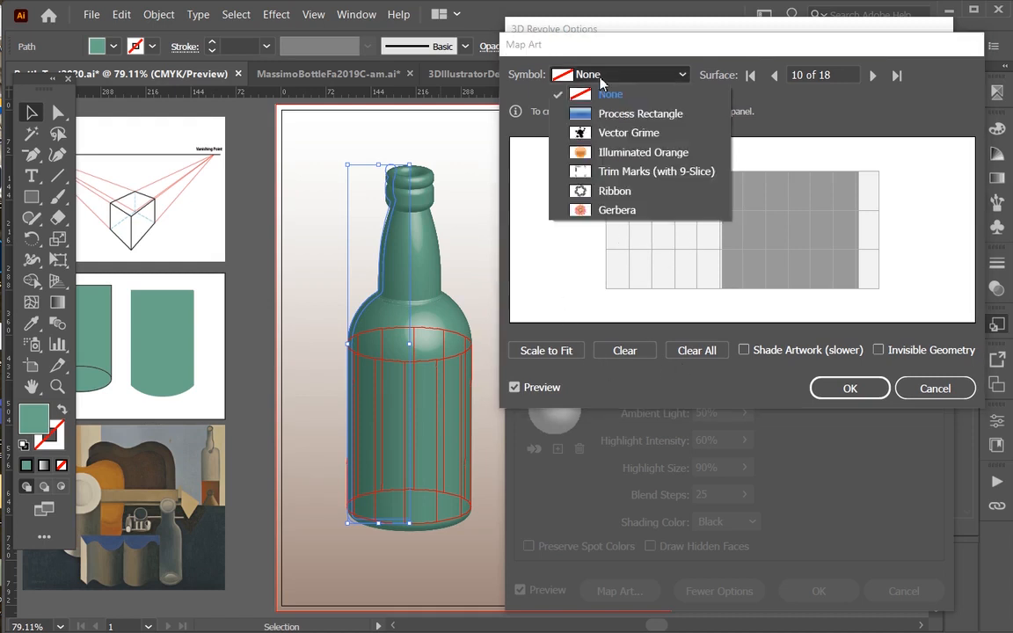
left_click(602, 132)
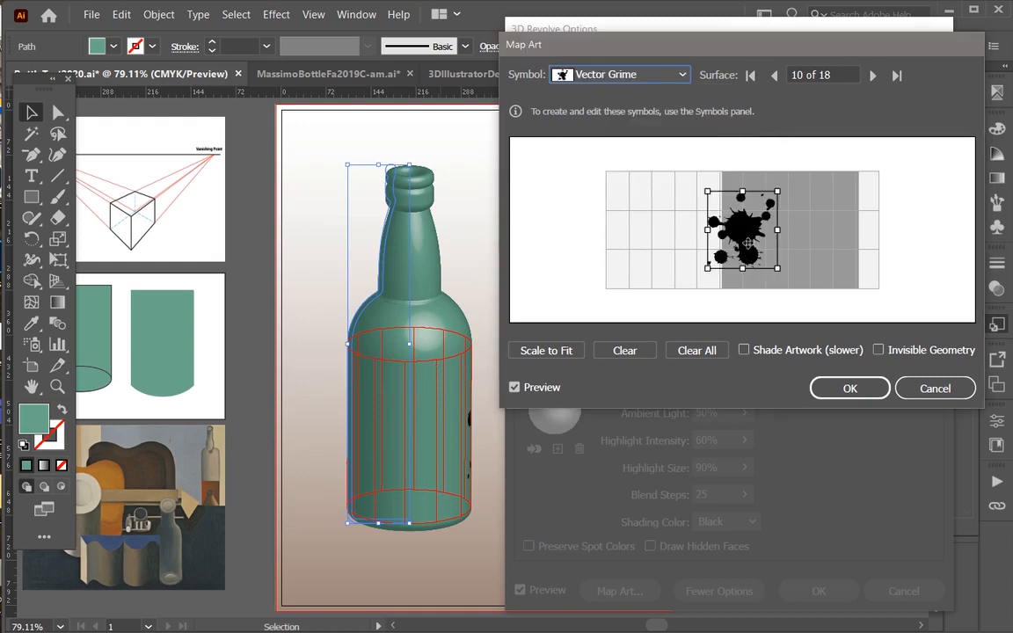
left_click_drag(666, 226, 668, 231)
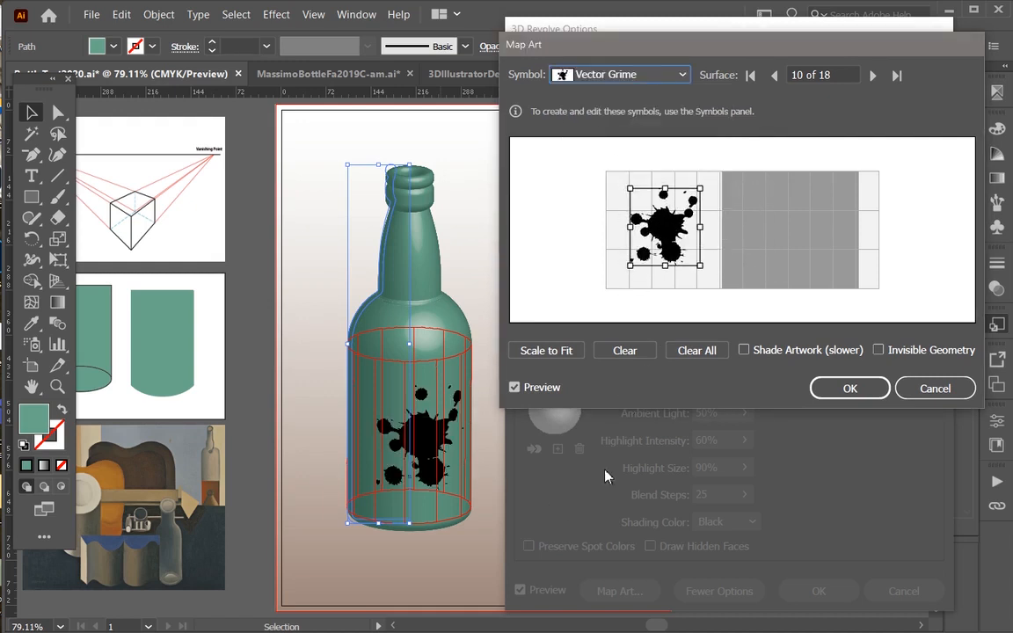
mouse_move(665, 227)
left_mouse_down()
mouse_move(795, 231)
mouse_move(702, 242)
left_mouse_up()
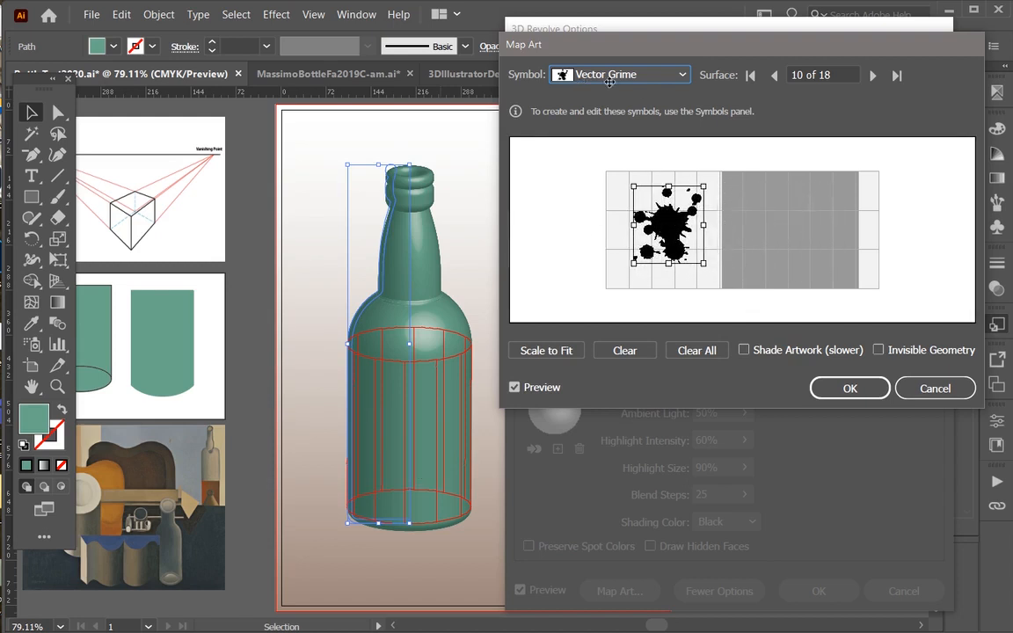
- Go through the remaining mappable surfaces and continue round to surface 5 of 18, the inner side of the lower body
left_click(873, 76)
left_click(874, 76)
left_click(874, 77)
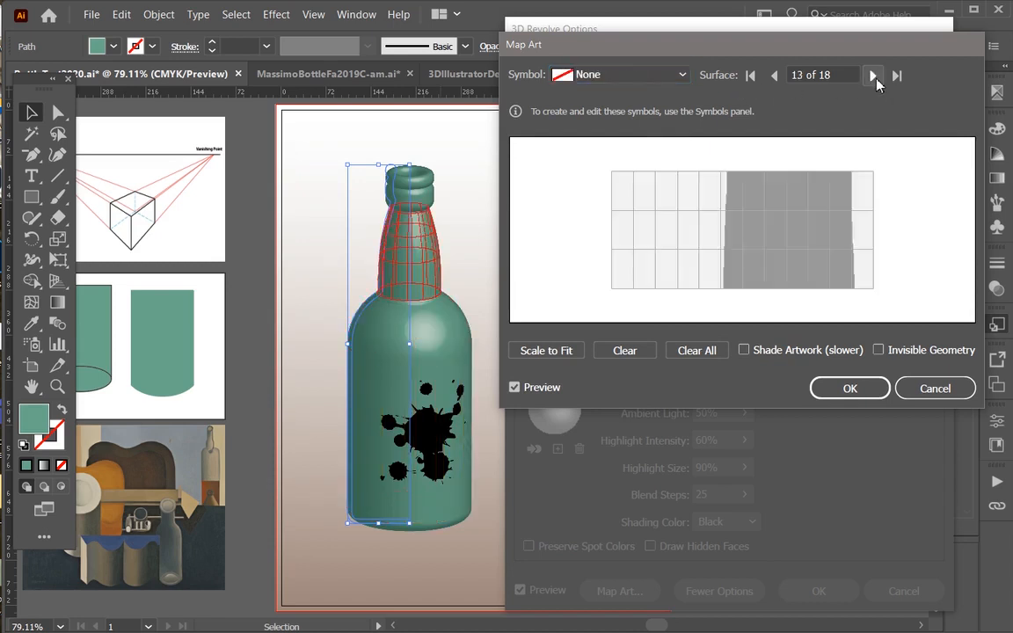
left_click(874, 76)
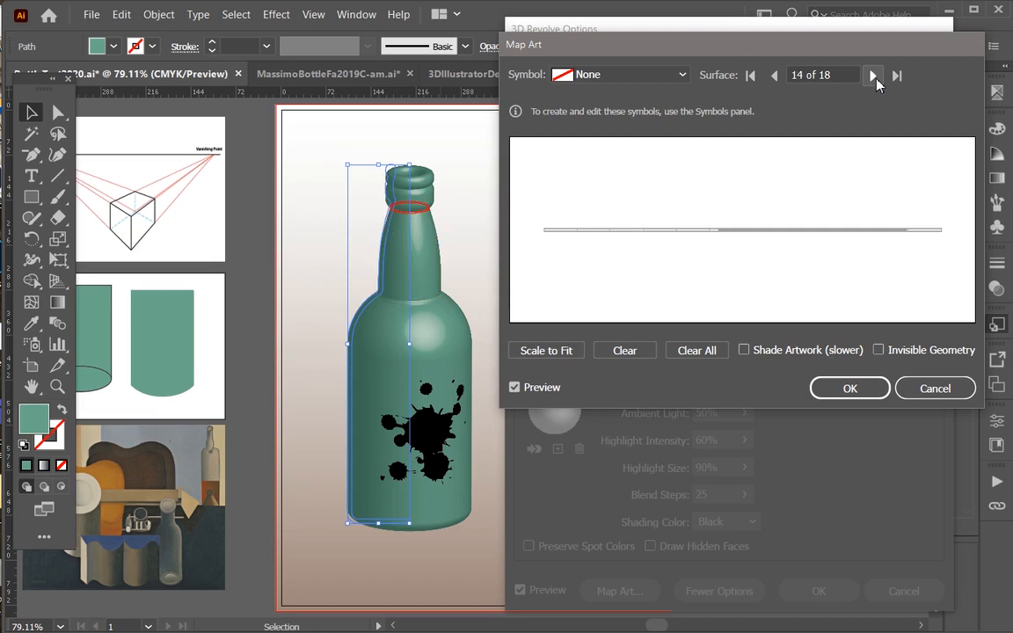
left_click(873, 77)
left_click(873, 76)
left_click(874, 77)
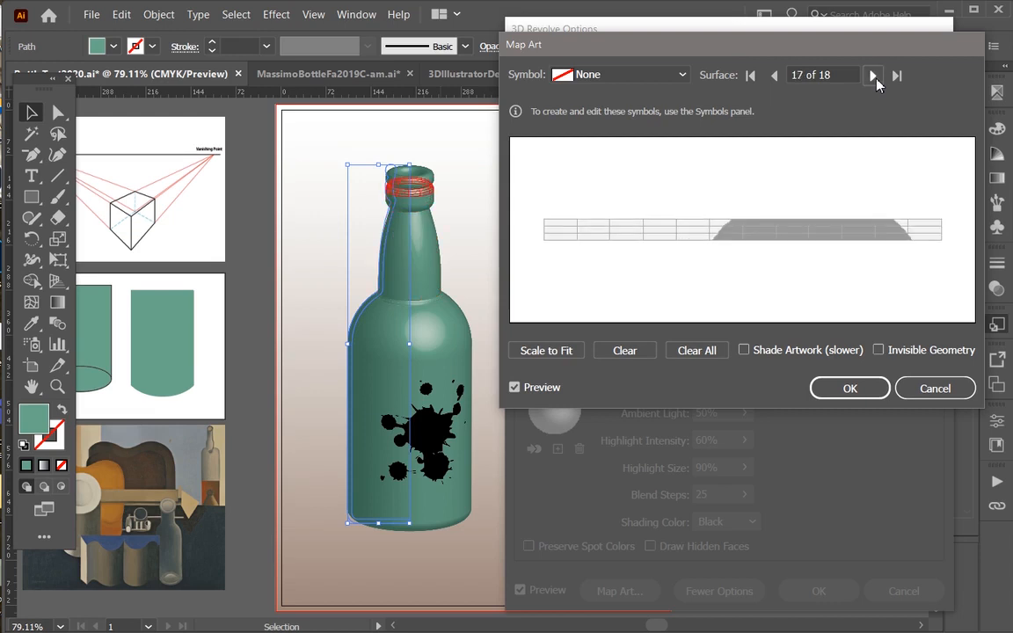
left_click(874, 76)
left_click(874, 77)
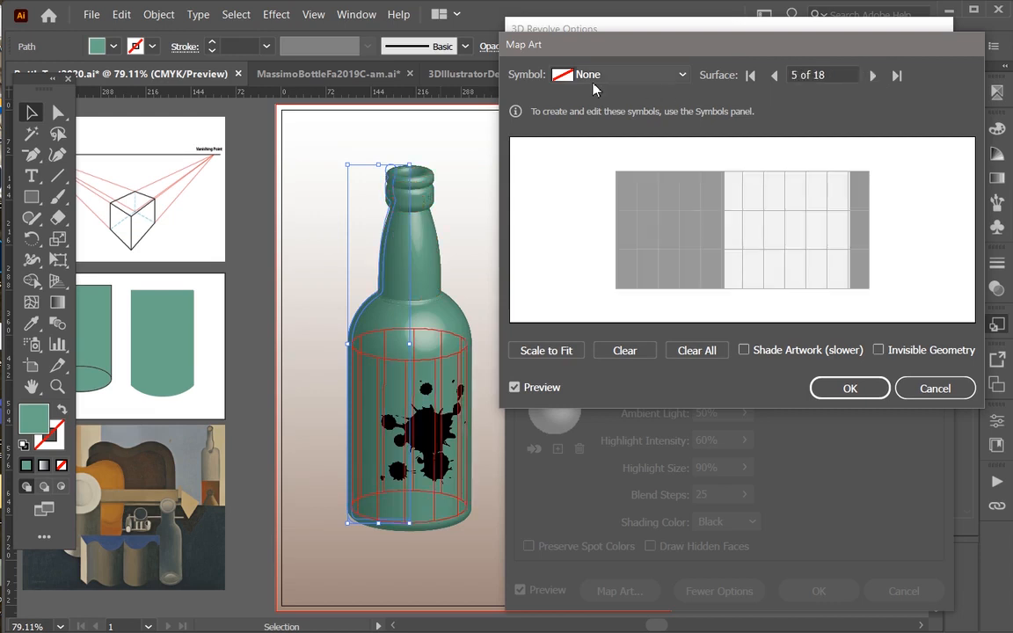
- Map the Ribbon symbol onto surface 5, enlarge it, centre it in the light area and accept the mapped art
left_click(621, 76)
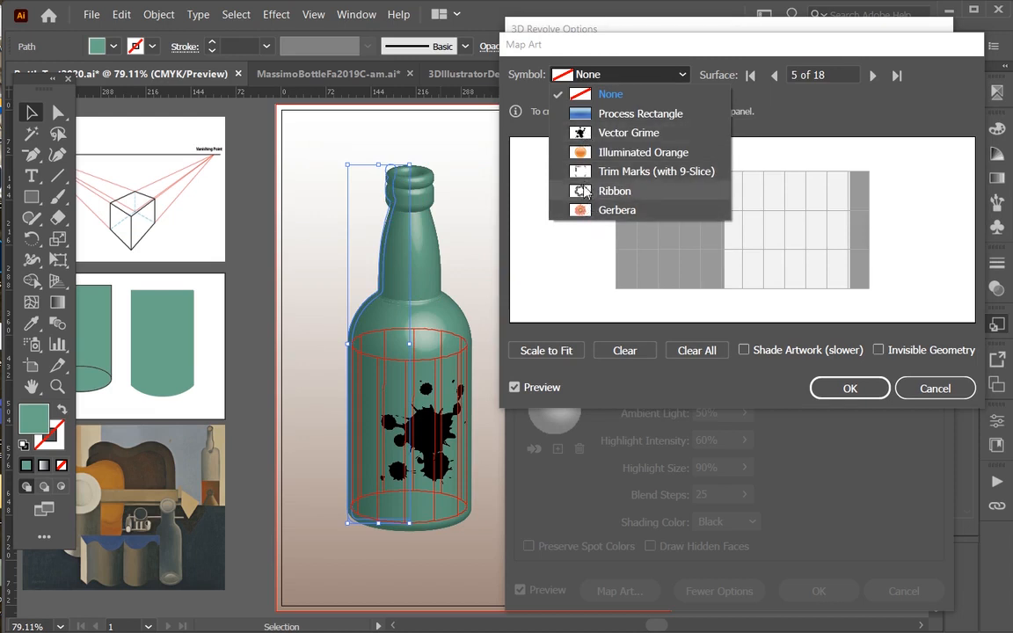
left_click(690, 227)
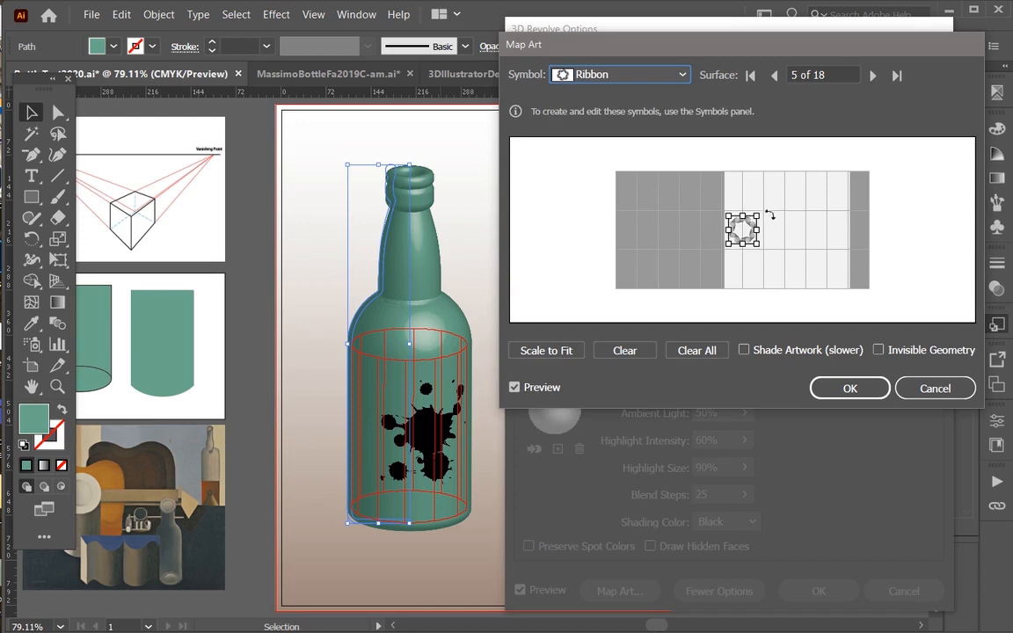
left_click_drag(759, 205, 859, 190)
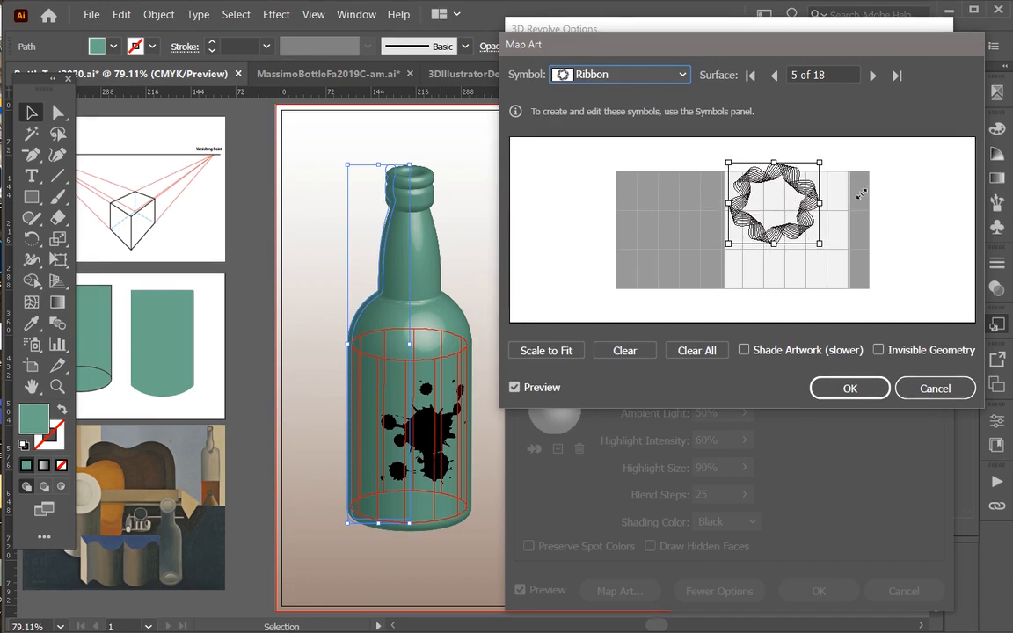
left_click_drag(744, 214, 756, 238)
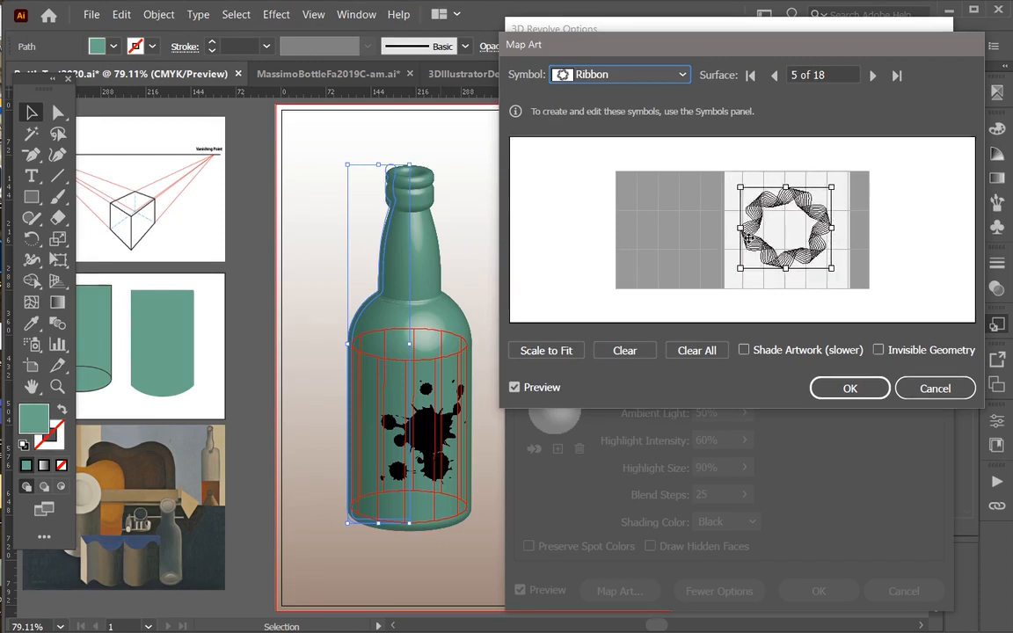
left_click(853, 391)
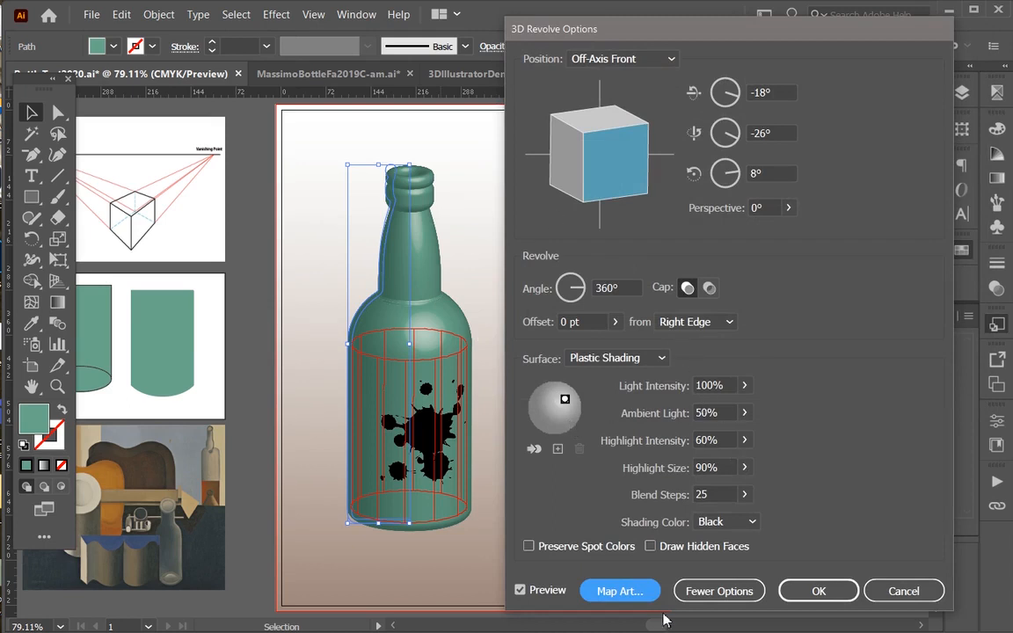
- Try the Shade Artwork option in Map Art, switch it off again, and apply the 3D Revolve with the mapped symbols
left_click(617, 590)
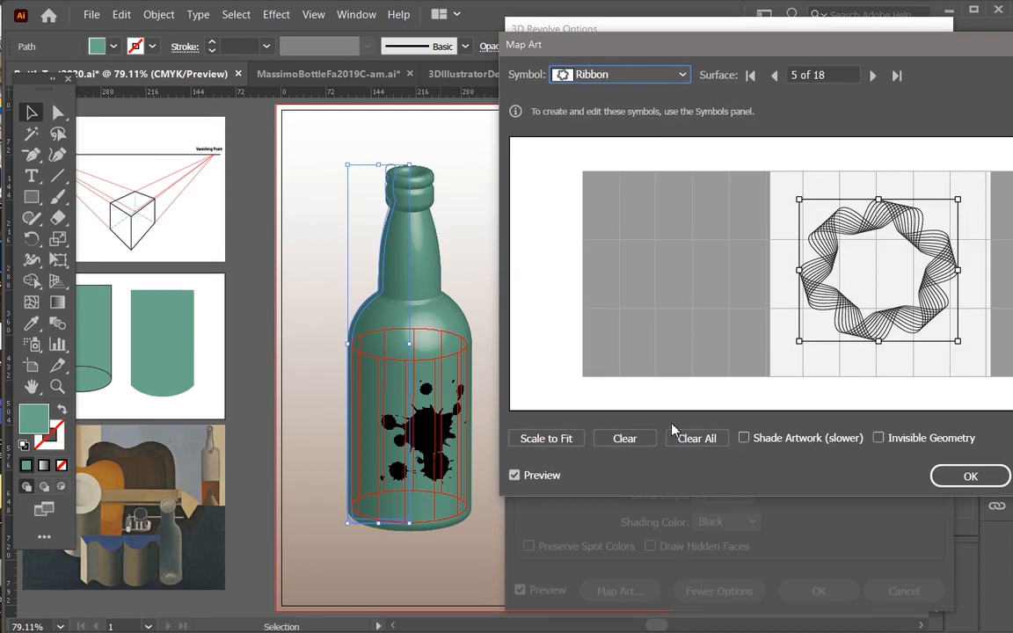
left_click(746, 439)
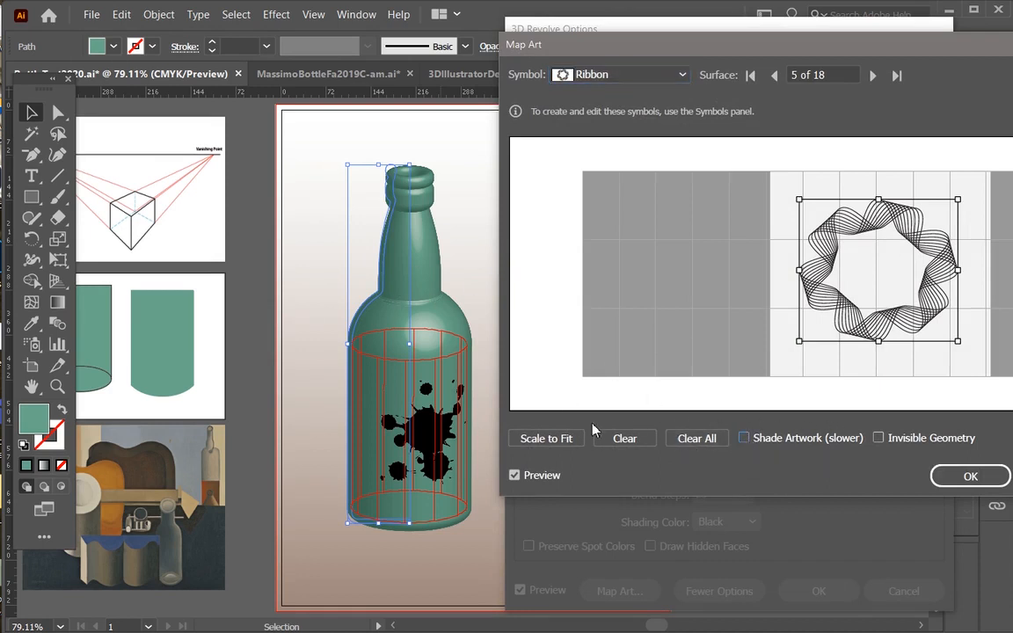
left_click(745, 439)
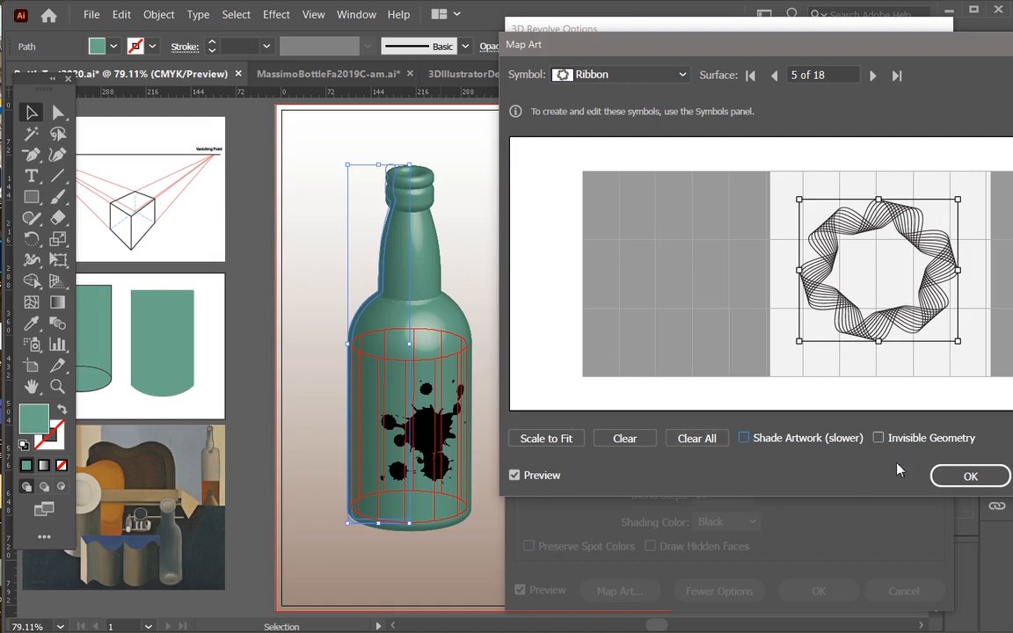
left_click(955, 477)
left_click(817, 591)
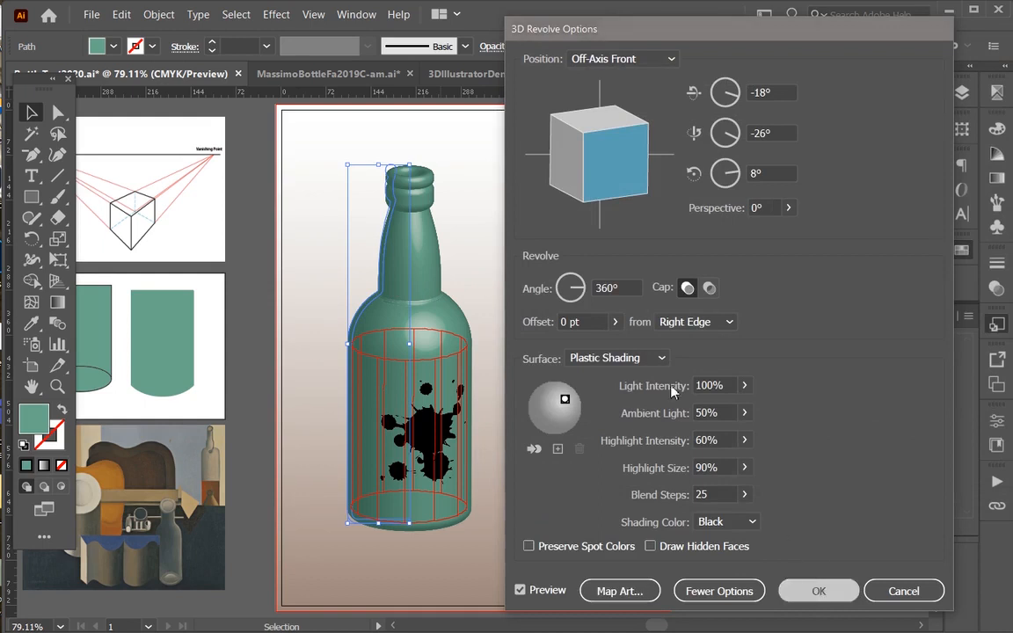
- Try the bottle's overall opacity at 44% and return it to 100%
left_click(466, 207)
left_click(402, 279)
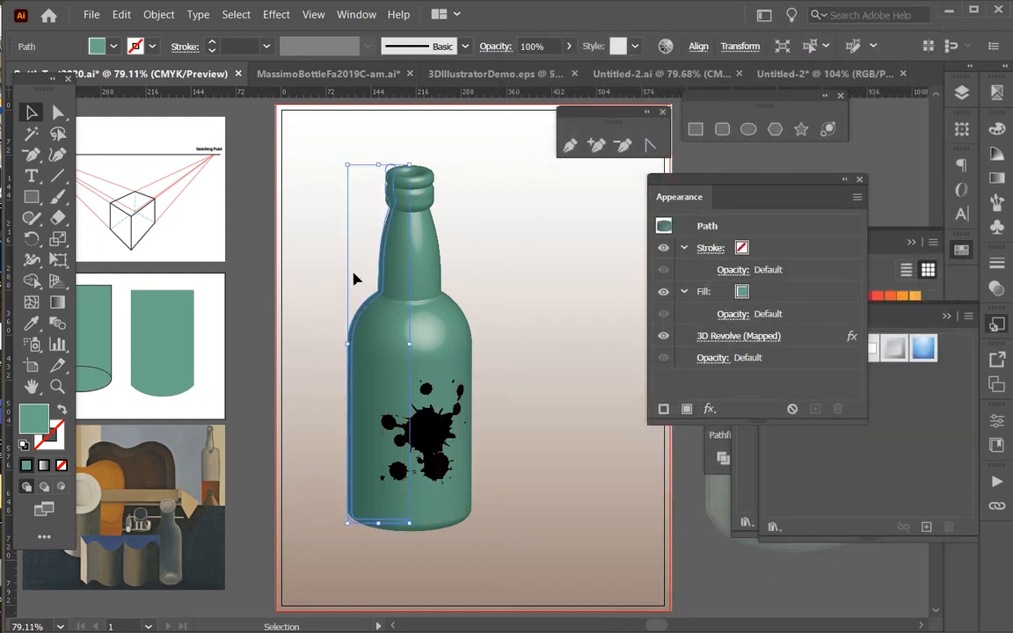
left_click(714, 357)
left_click(703, 391)
left_click_drag(700, 413, 666, 418)
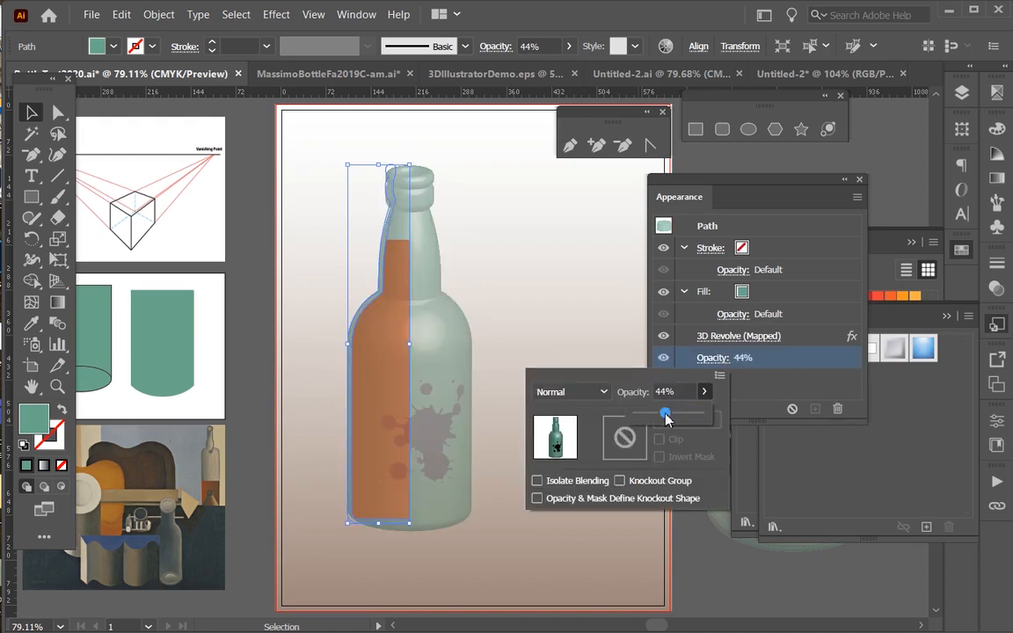
left_click_drag(665, 413, 716, 415)
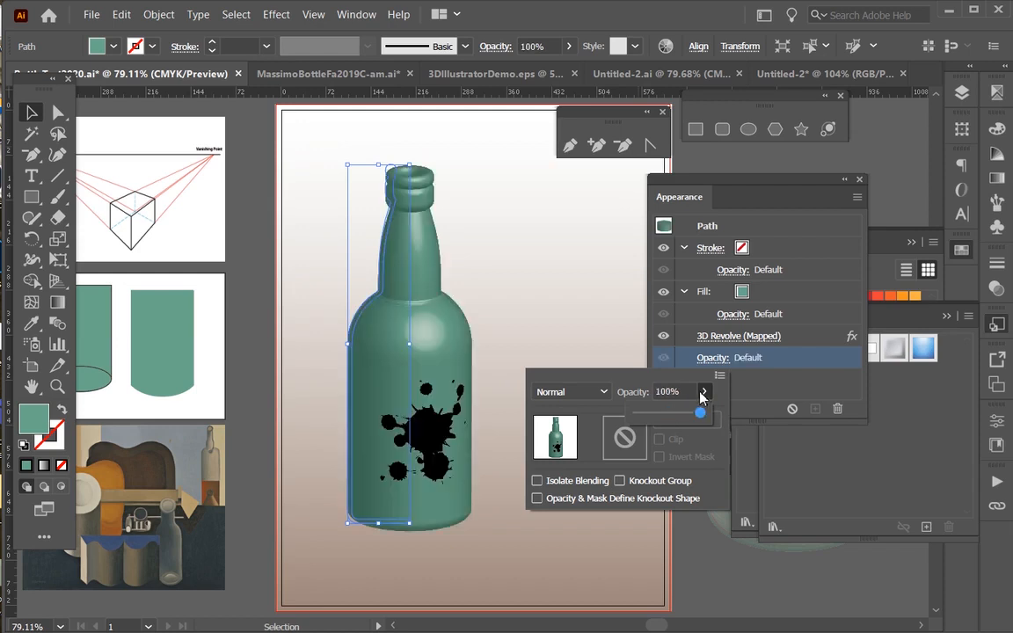
- Reduce the opacity of the bottle's fill to 29%, leaving the overall object opacity alone
left_click(730, 317)
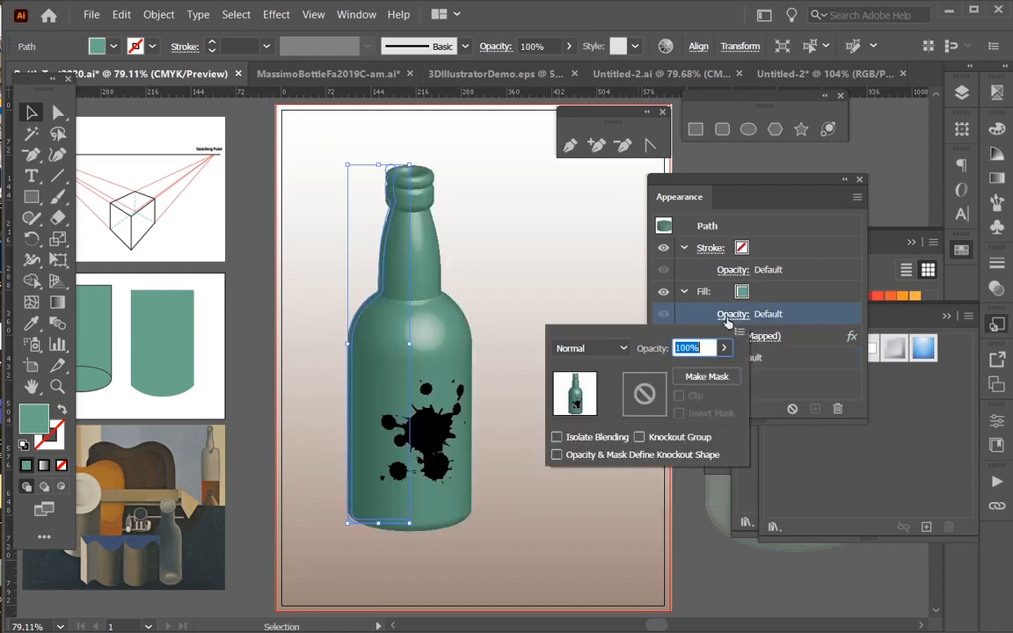
left_click(724, 349)
left_click_drag(726, 370, 678, 374)
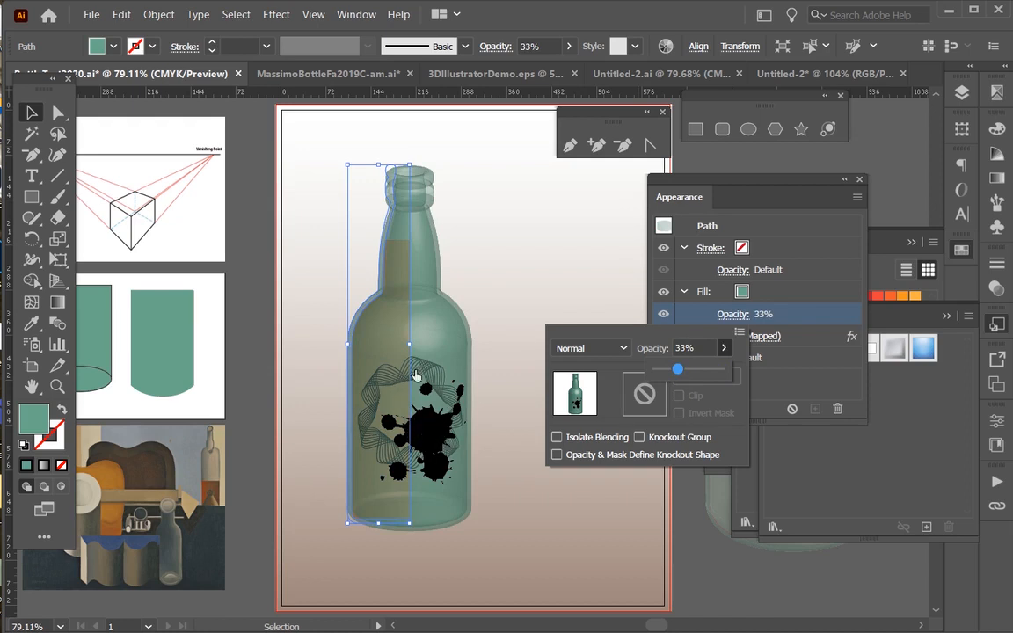
left_click_drag(677, 370, 675, 373)
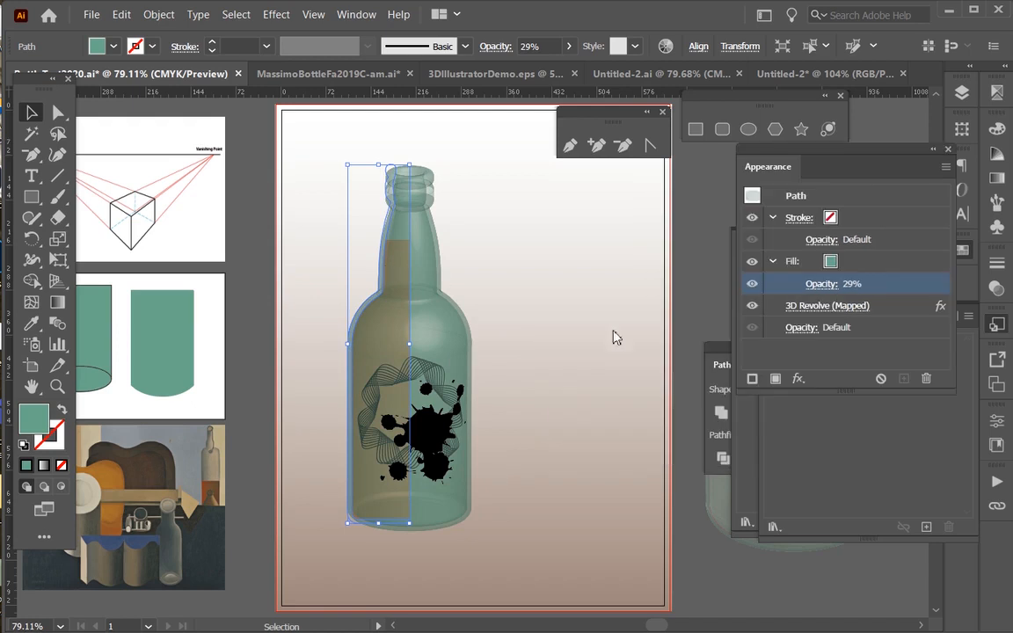
left_click(274, 15)
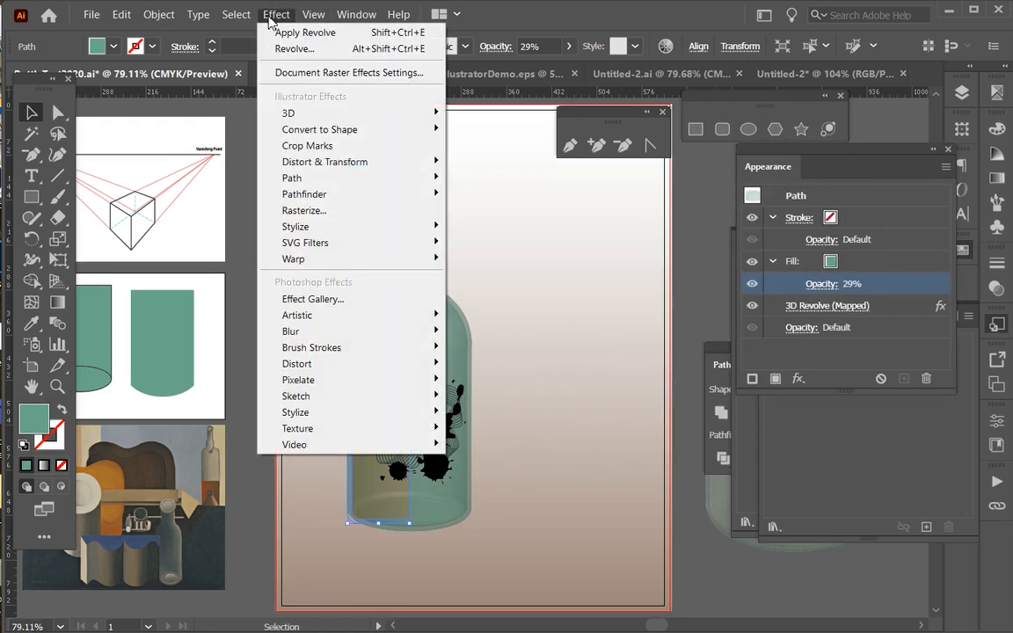
mouse_move(280, 115)
left_click(597, 12)
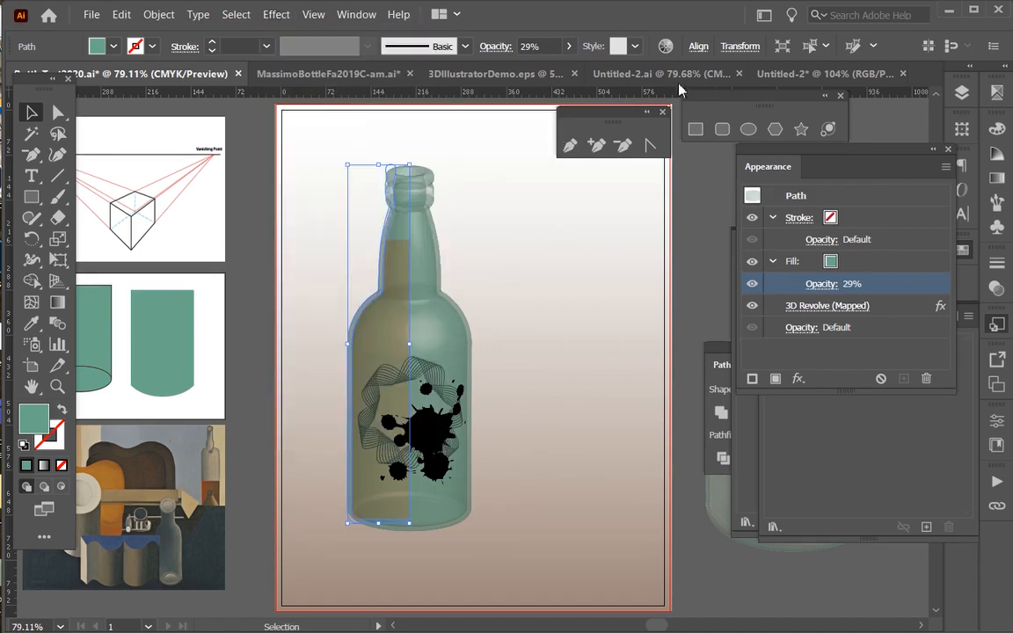
- Edit the bottle's 3D Revolve lighting: shift the light to the sphere's upper left and add a second light behind its right edge
left_click(817, 305)
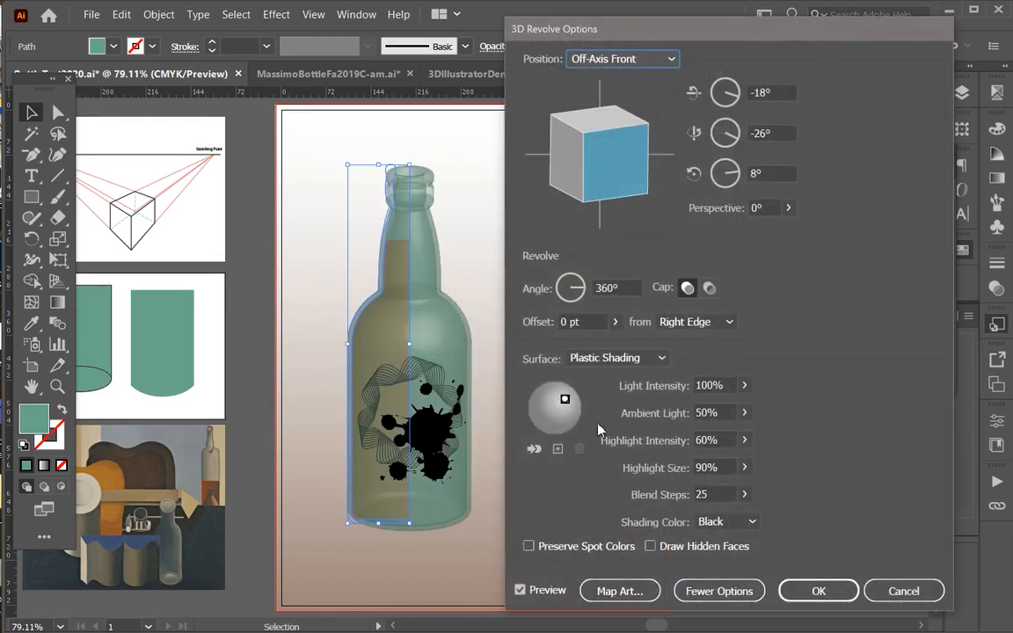
left_click_drag(565, 401, 544, 398)
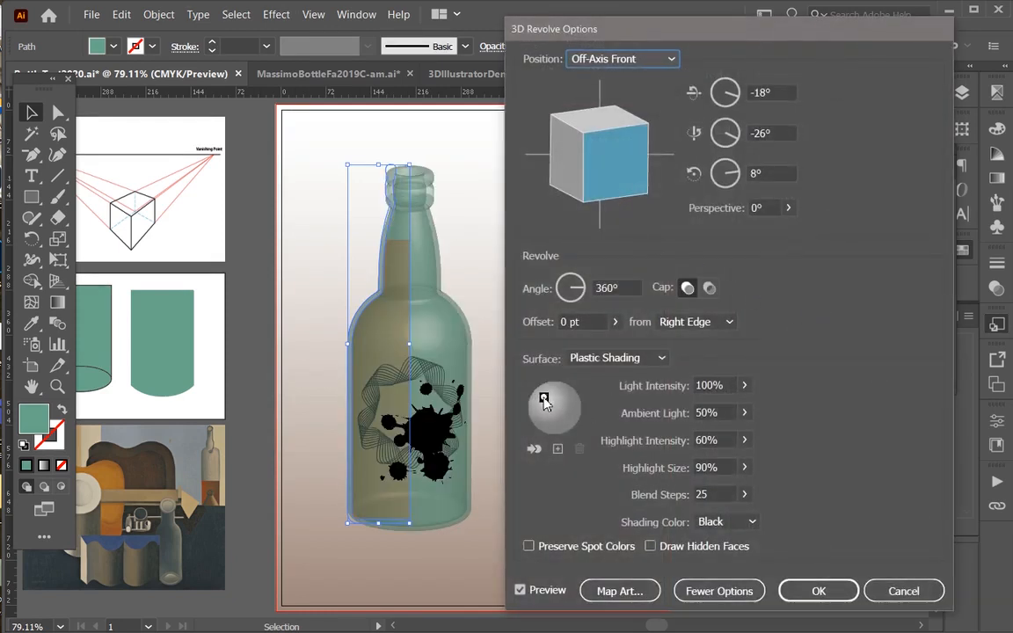
left_click(557, 449)
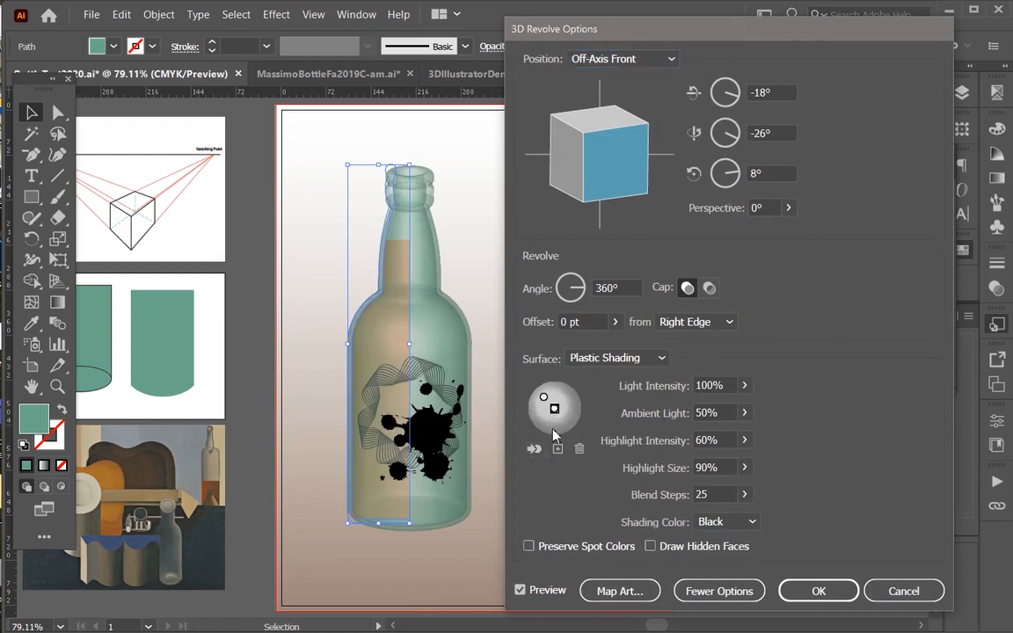
left_click_drag(554, 410, 545, 416)
left_click(533, 449)
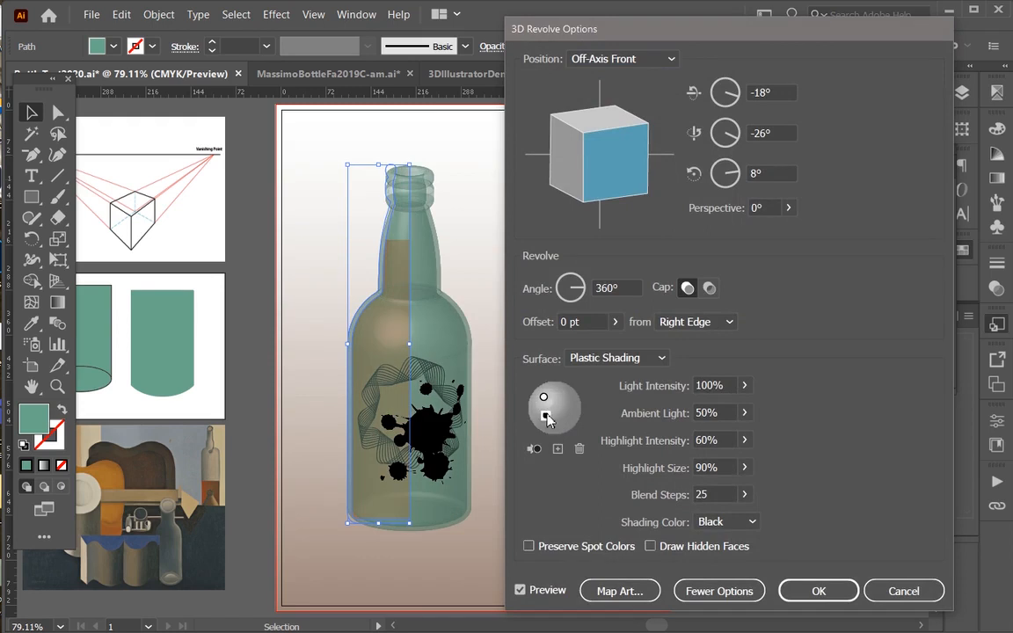
left_click_drag(546, 419, 580, 408)
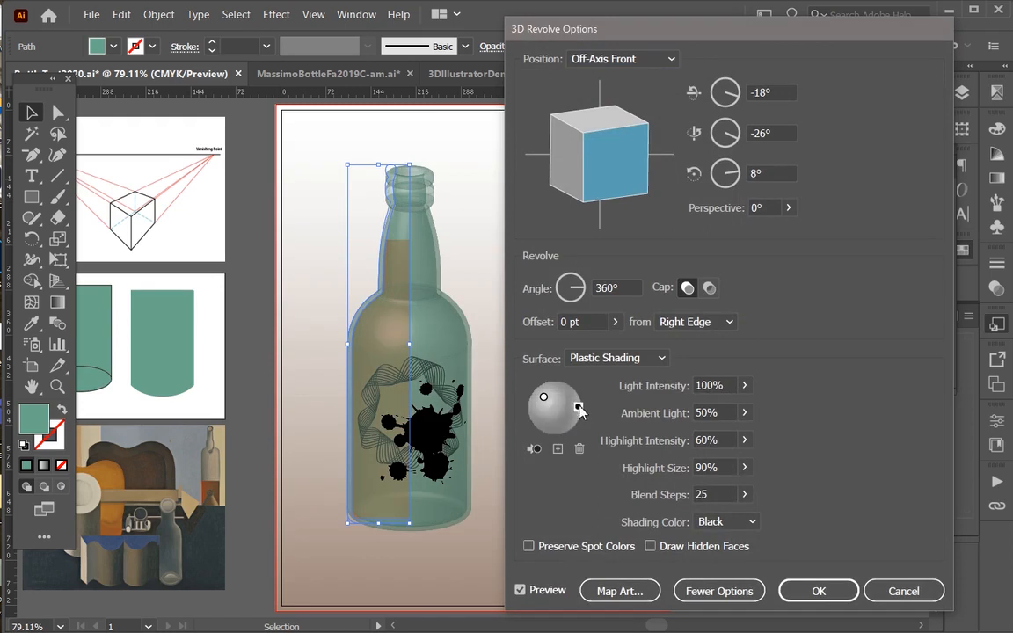
- Add a third light, spread the two front lights over the sphere's upper and lower left, set Light Intensity to 85% and apply
left_click(558, 449)
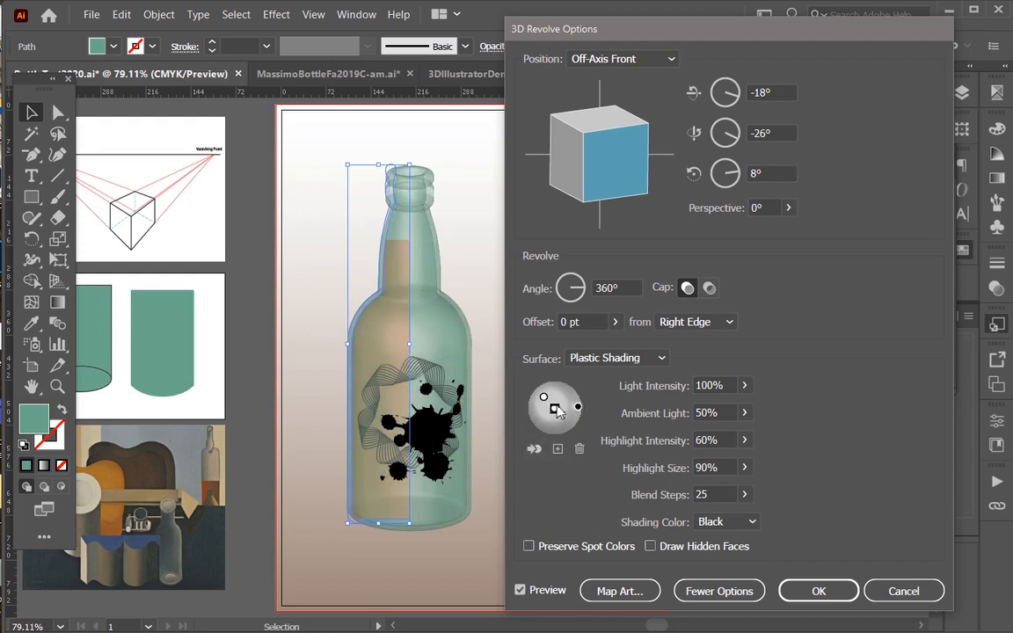
mouse_move(554, 408)
left_mouse_down()
mouse_move(540, 422)
mouse_move(540, 395)
left_mouse_up()
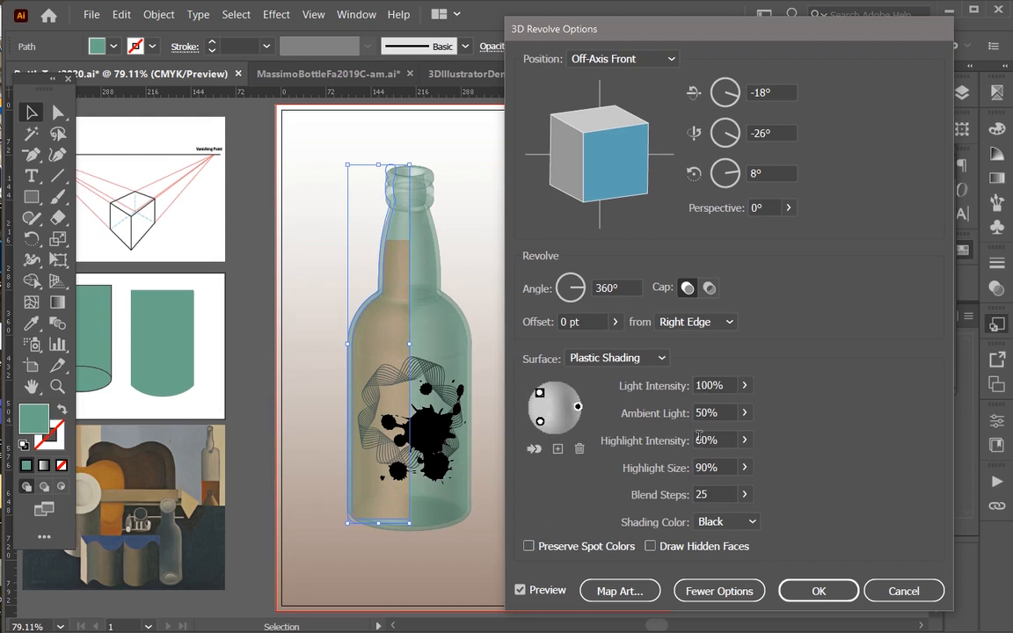
double_click(721, 386)
type("85")
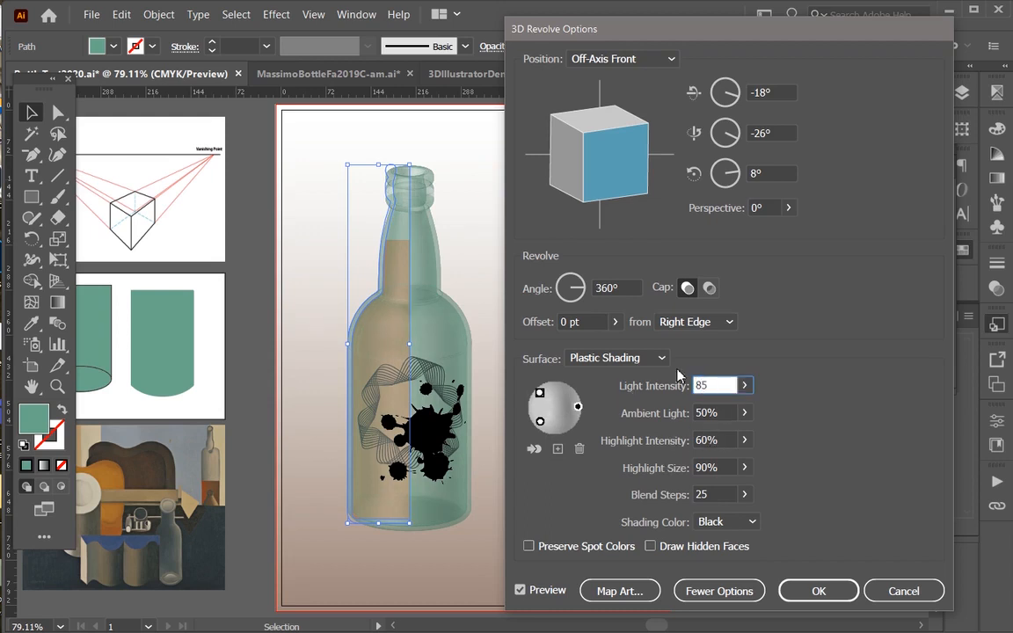
key("Tab")
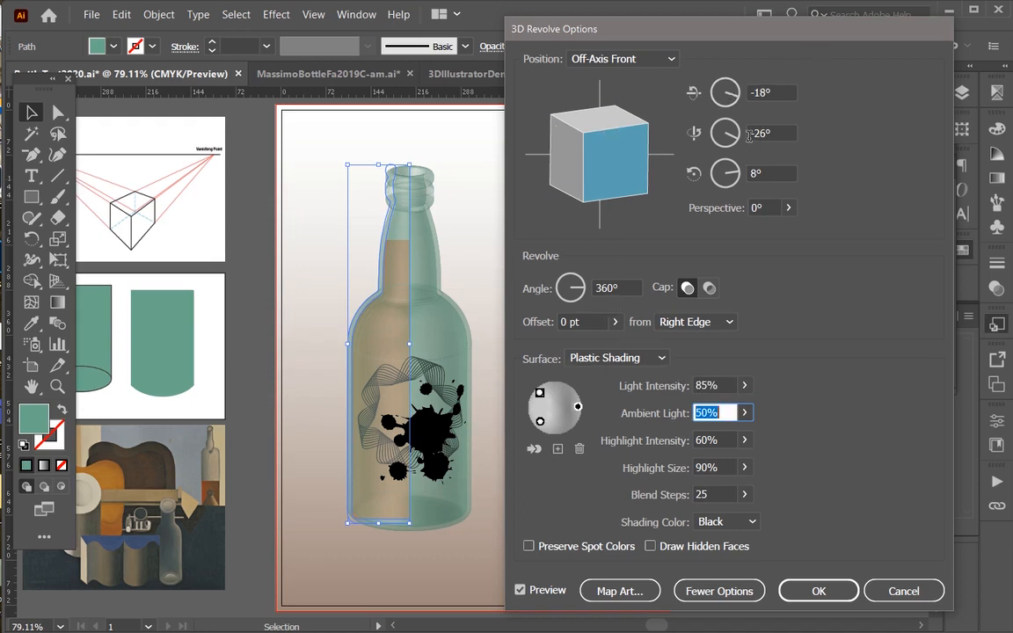
left_click(817, 590)
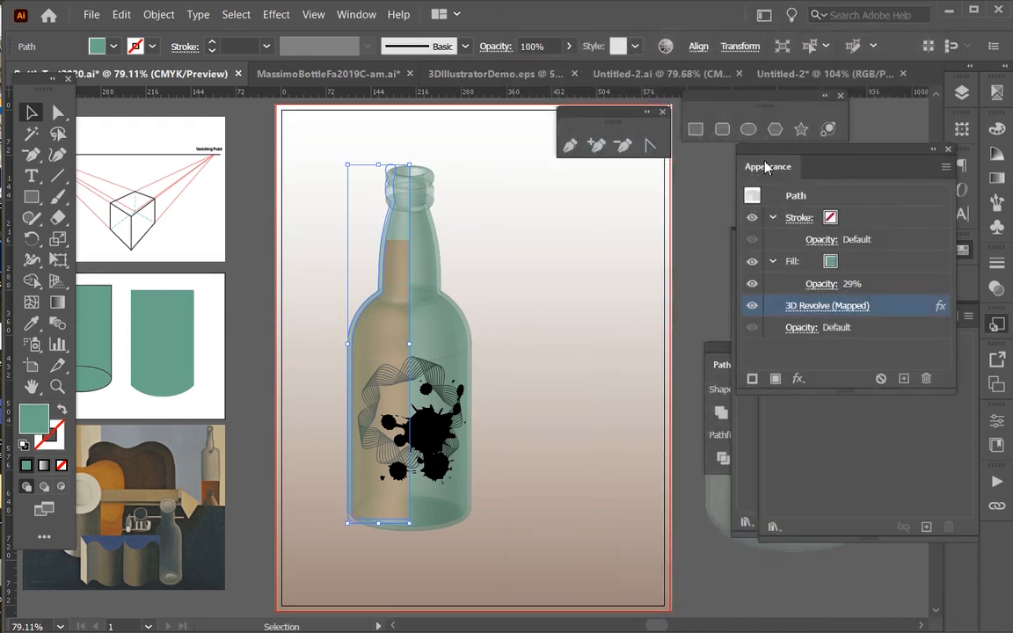
- Apply the last-used 3D Revolve effect to the half-profile of the liquid inside the bottle and deselect it
left_click(811, 307)
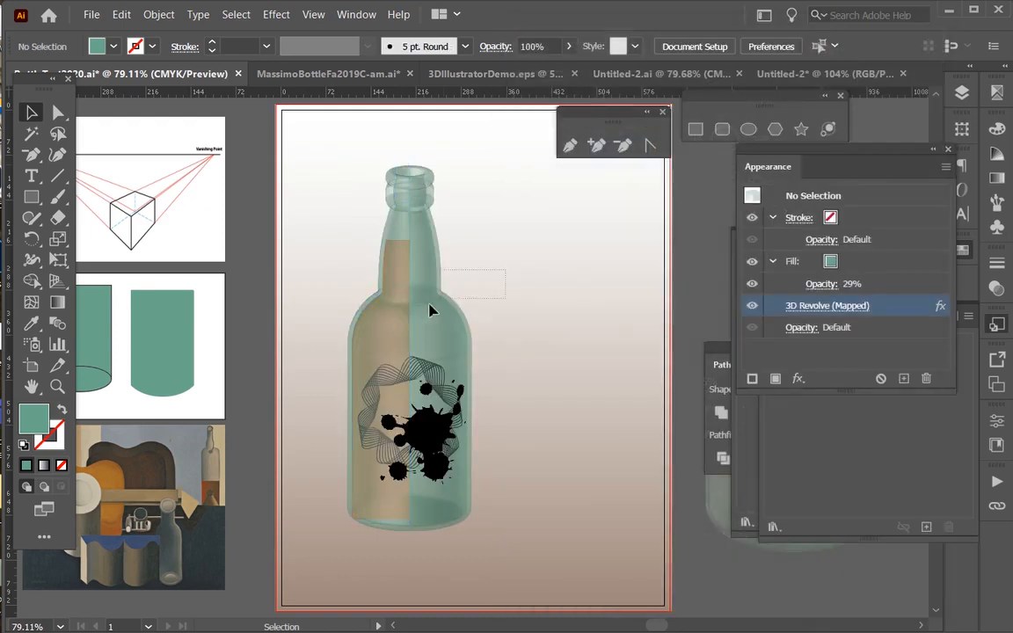
left_click(415, 296)
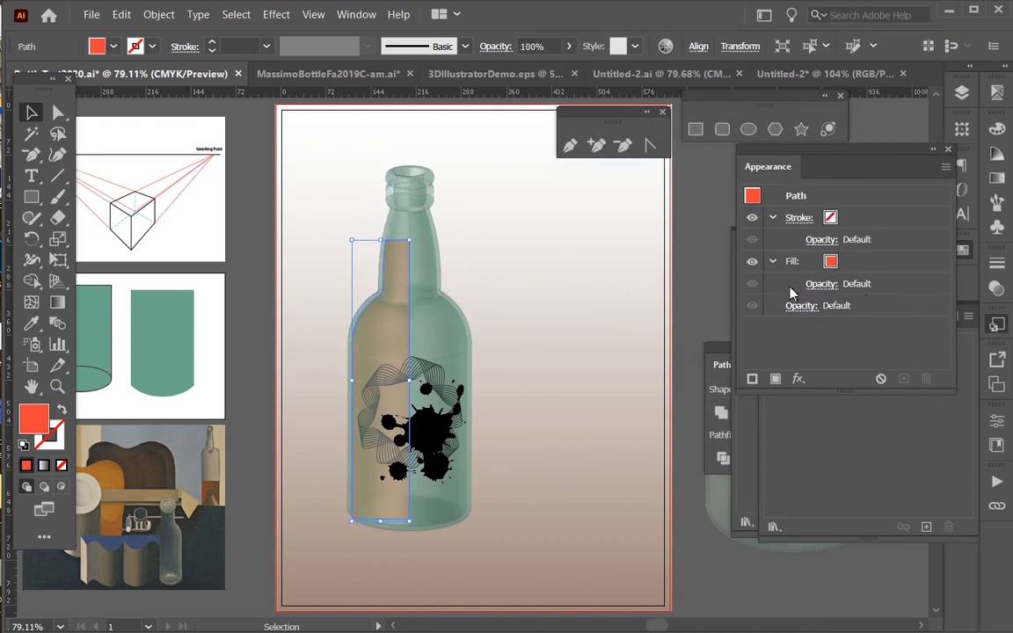
left_click(311, 16)
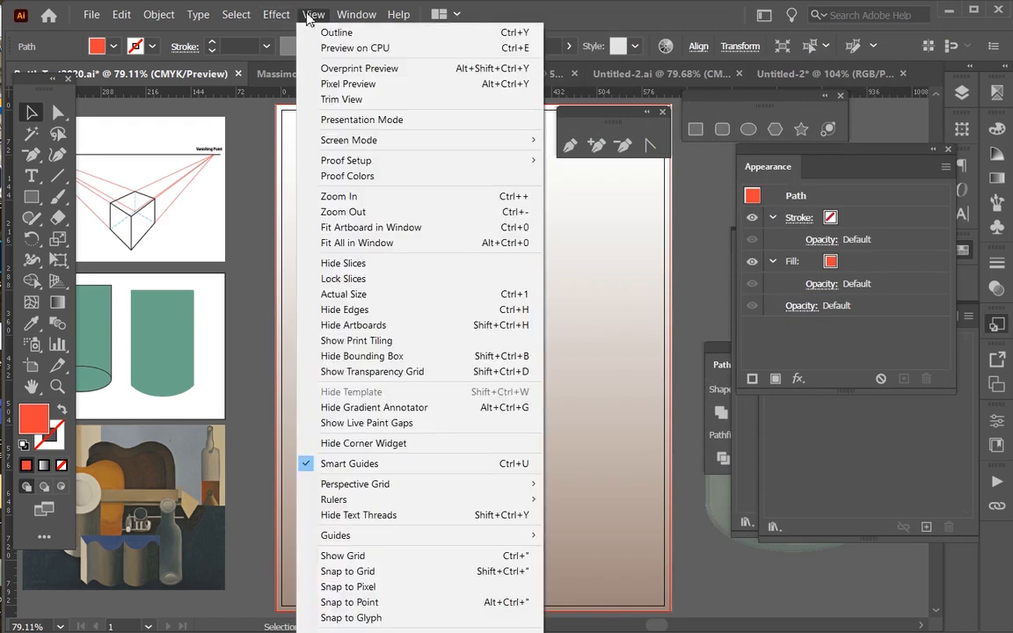
mouse_move(276, 15)
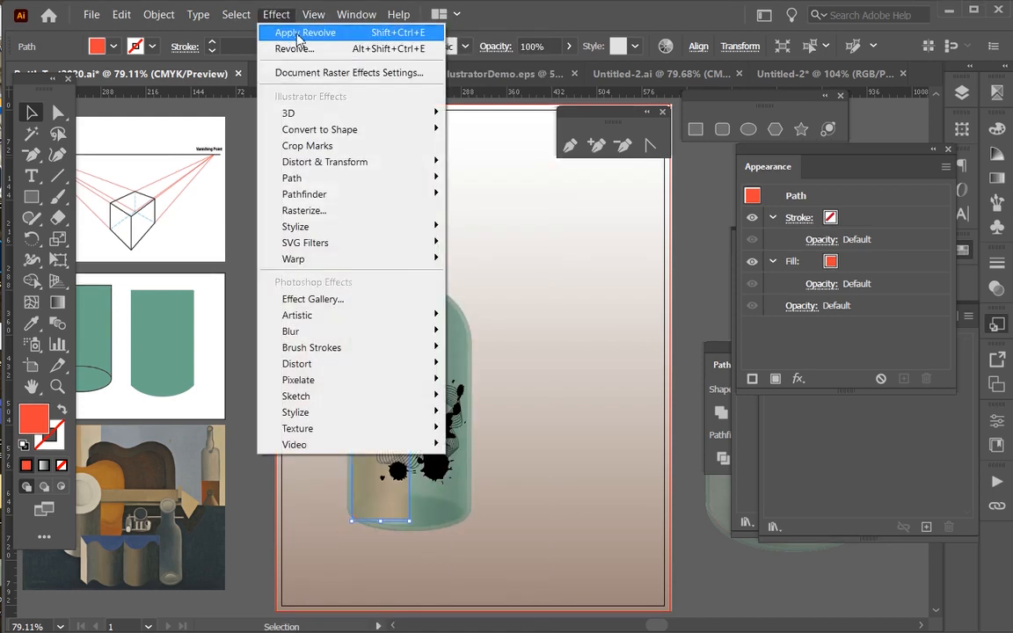
left_click(299, 33)
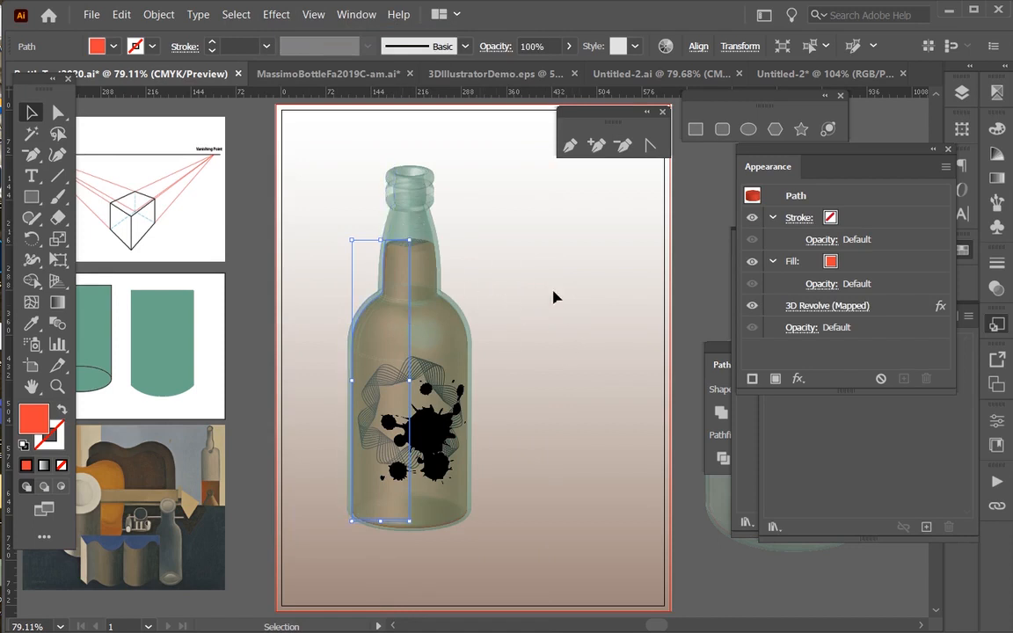
left_click(560, 255)
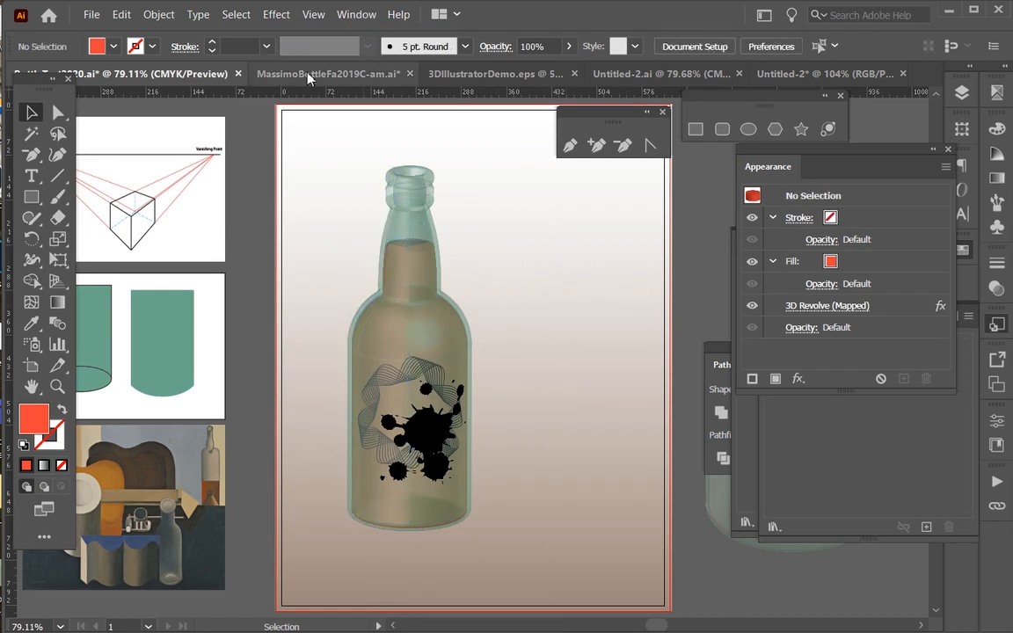
- Switch to the Untitled-2.ai document and inspect the orange cap's flat profile by hiding and reshowing its 3D Revolve effect
left_click(518, 74)
left_click(618, 77)
left_click(59, 390)
left_click_drag(325, 387, 620, 503)
left_click_drag(263, 246, 565, 456)
left_click(32, 112)
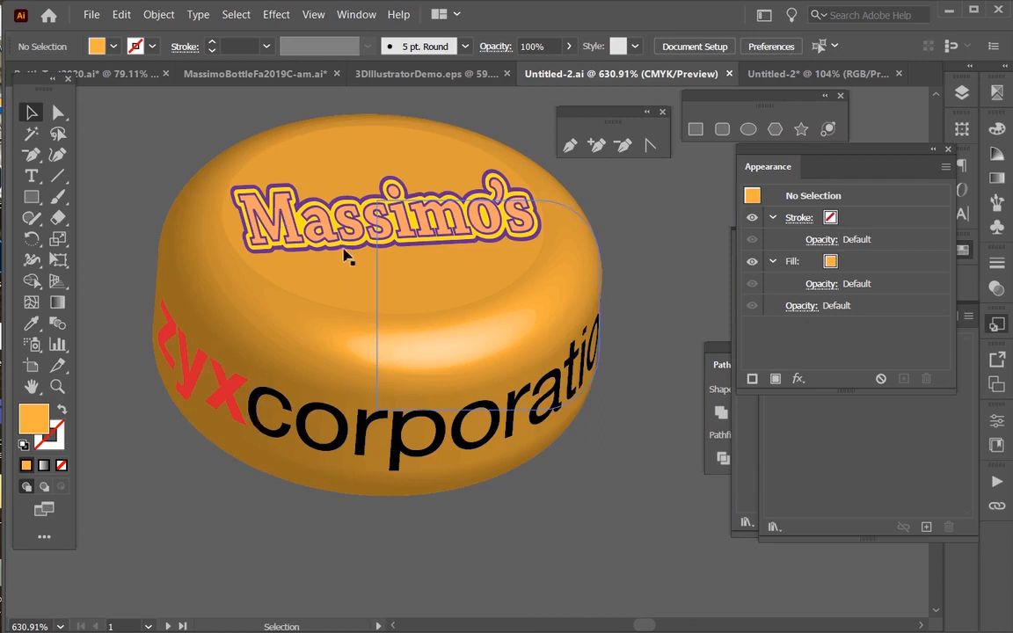
left_click(310, 184)
left_click(753, 306)
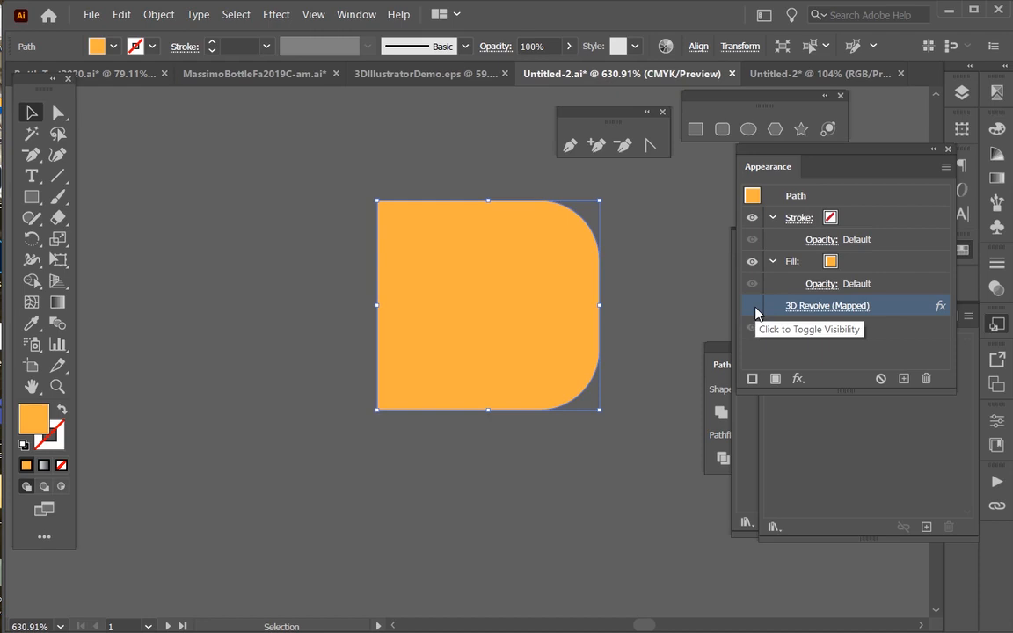
left_click(753, 306)
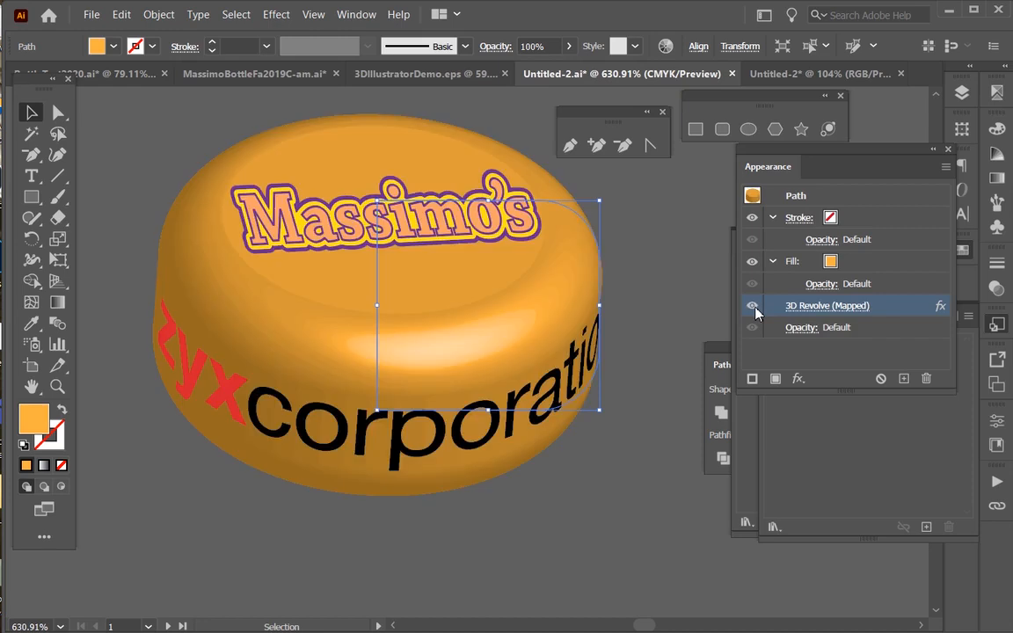
- Open the cap's Map Art settings and rotate the Massimo's symbol diagonally on surface 2 of 5
left_click(778, 305)
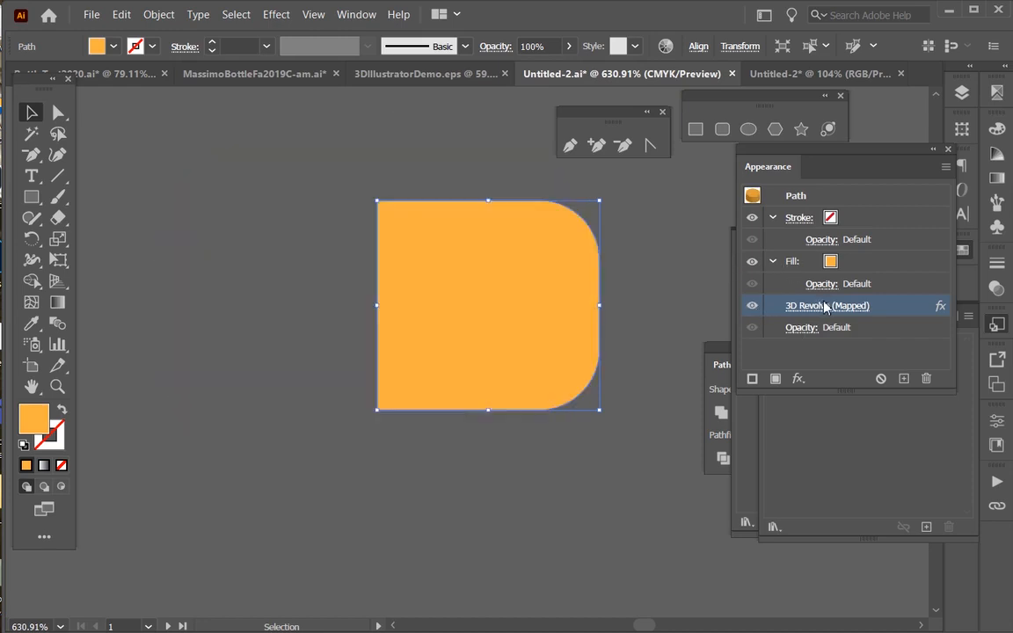
left_click(620, 591)
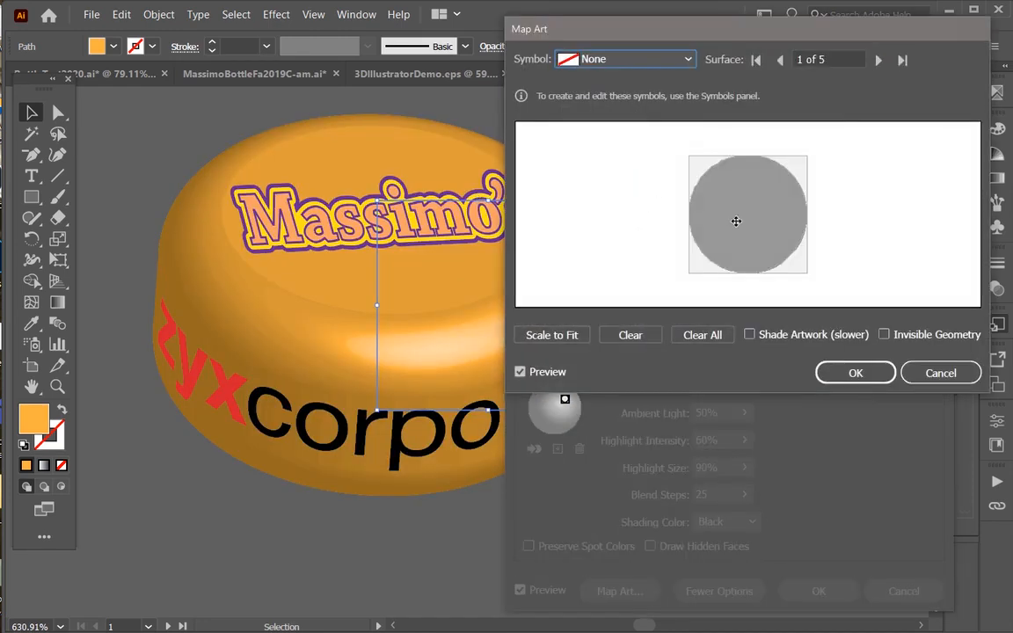
left_click(878, 60)
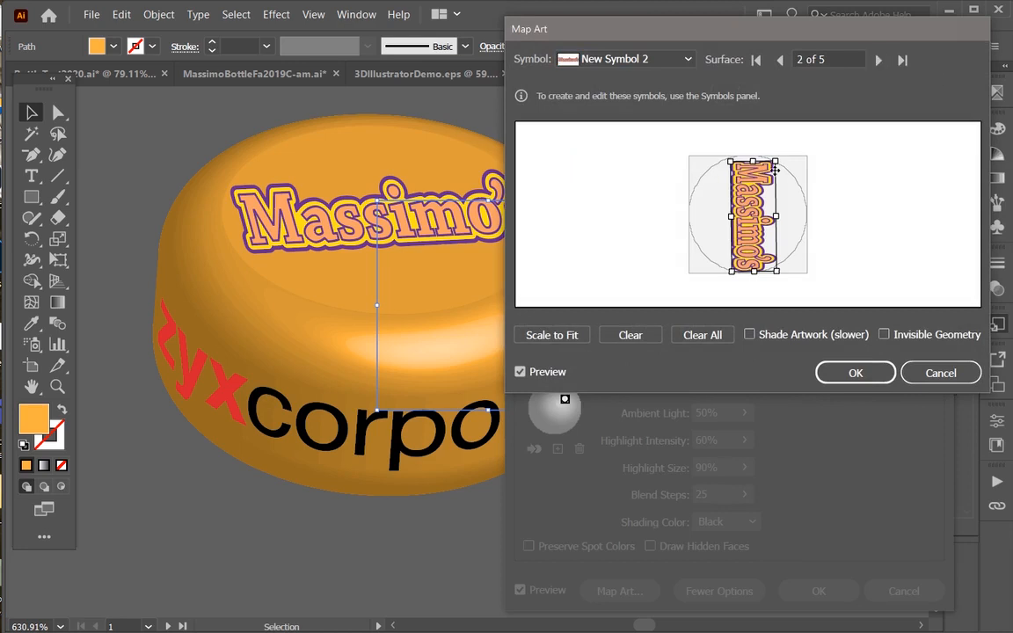
left_click_drag(728, 153, 692, 149)
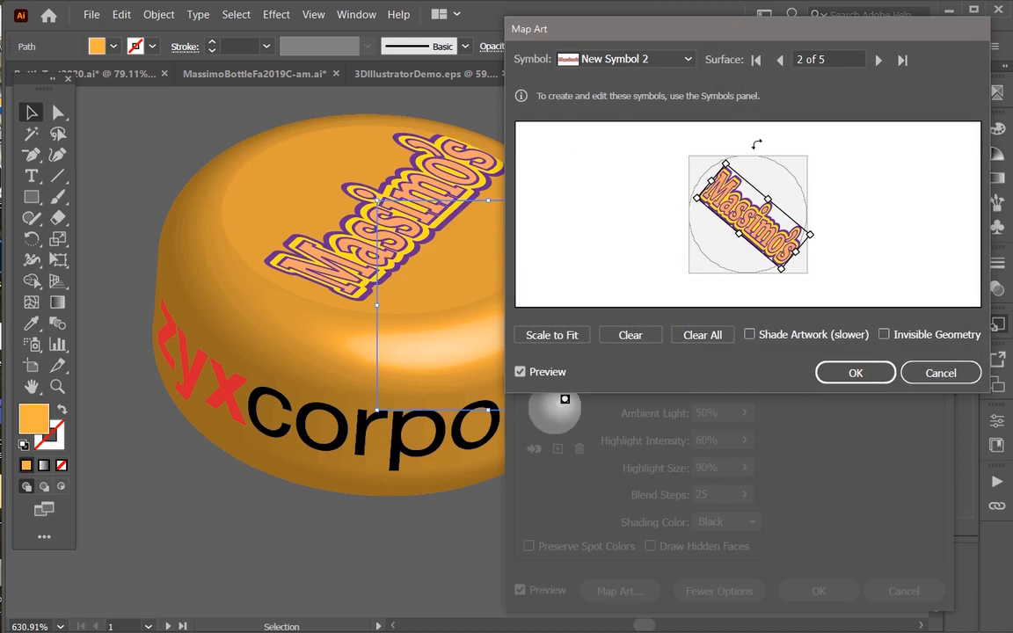
- Shift the zyxcorporation symbol to the left on surface 4 of 5, check surface 5 and accept the mapped art
left_click(877, 59)
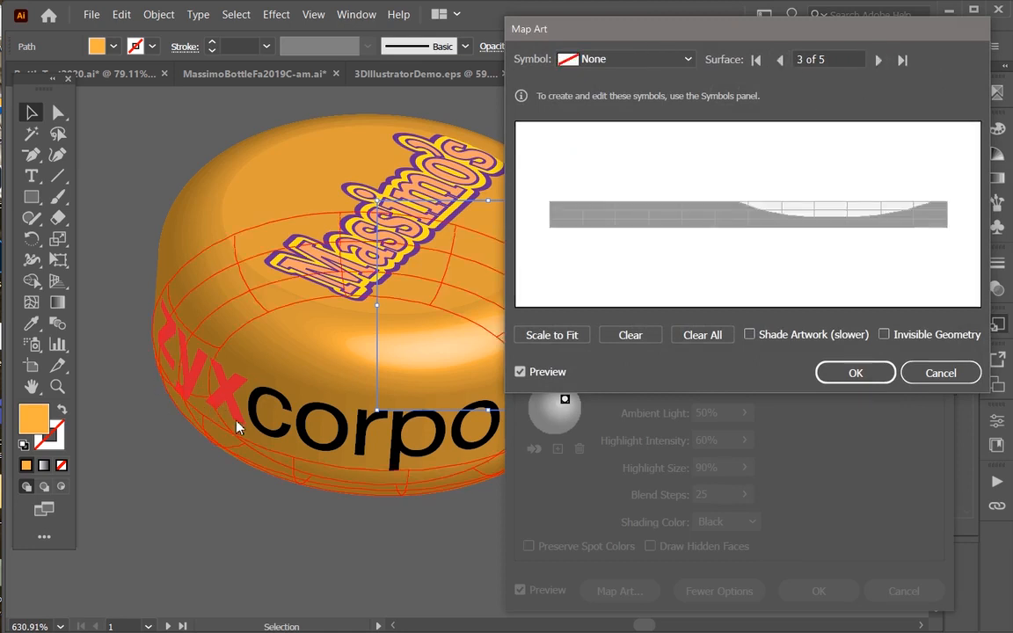
left_click(877, 59)
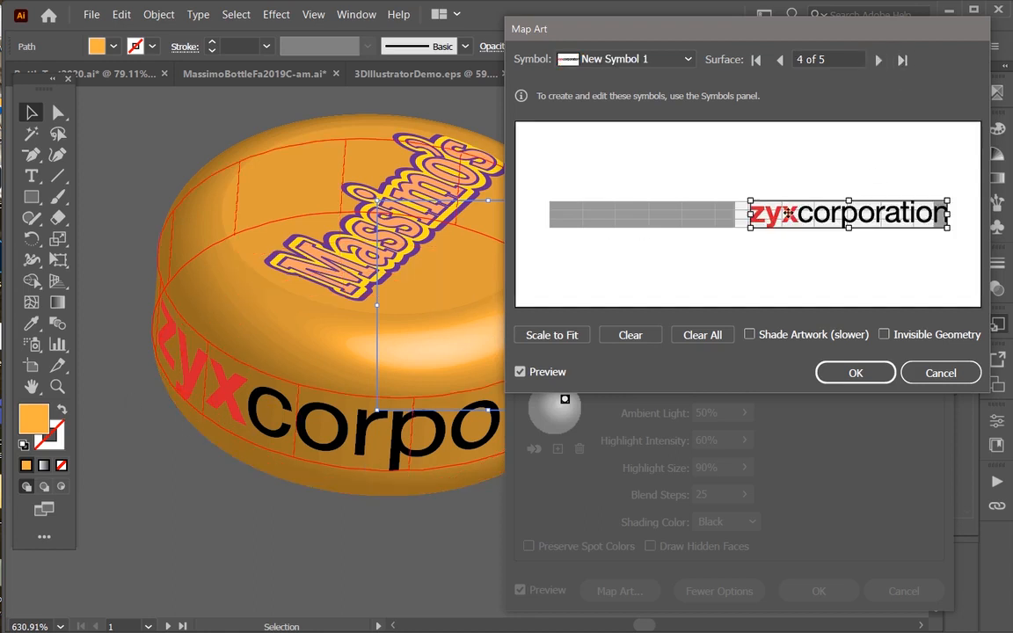
left_click_drag(789, 214, 775, 213)
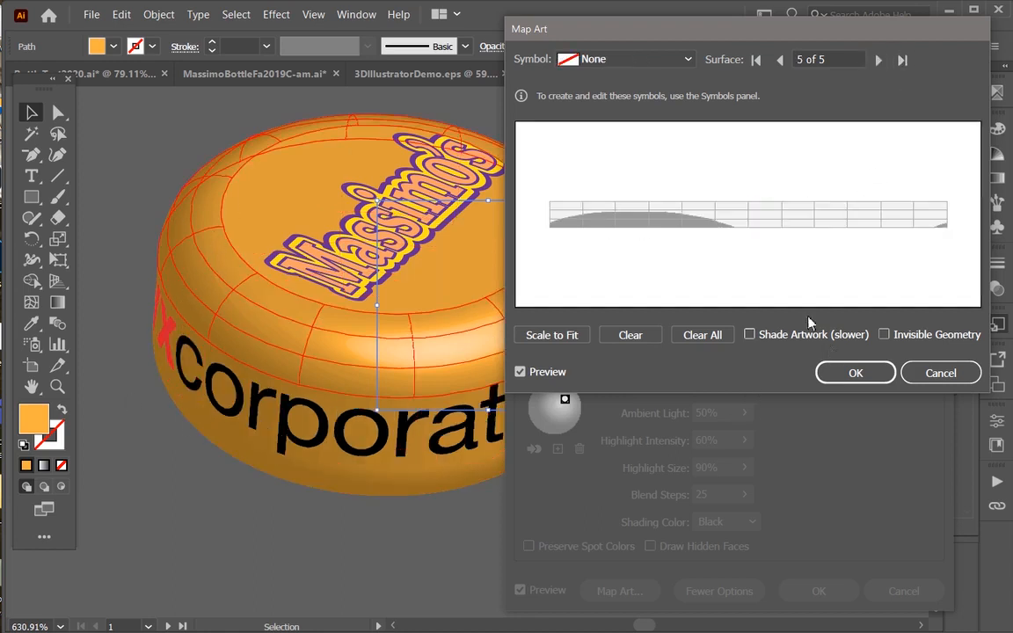
left_click(856, 374)
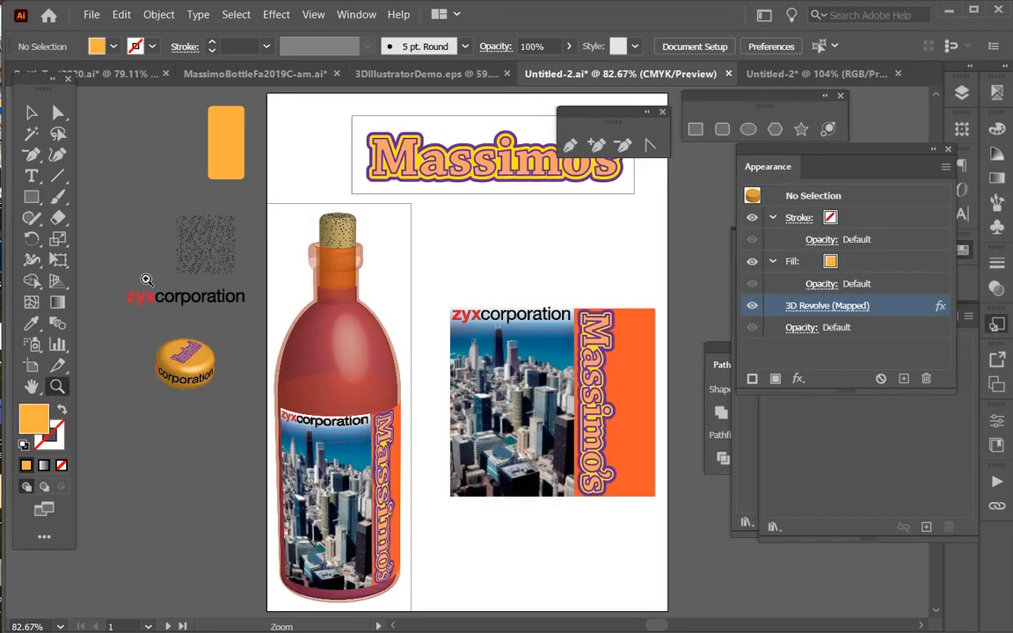
- Select the zyxcorporation logo above the cap and display the document's symbols
left_click_drag(109, 258, 298, 404)
left_click(31, 113)
left_click(440, 229)
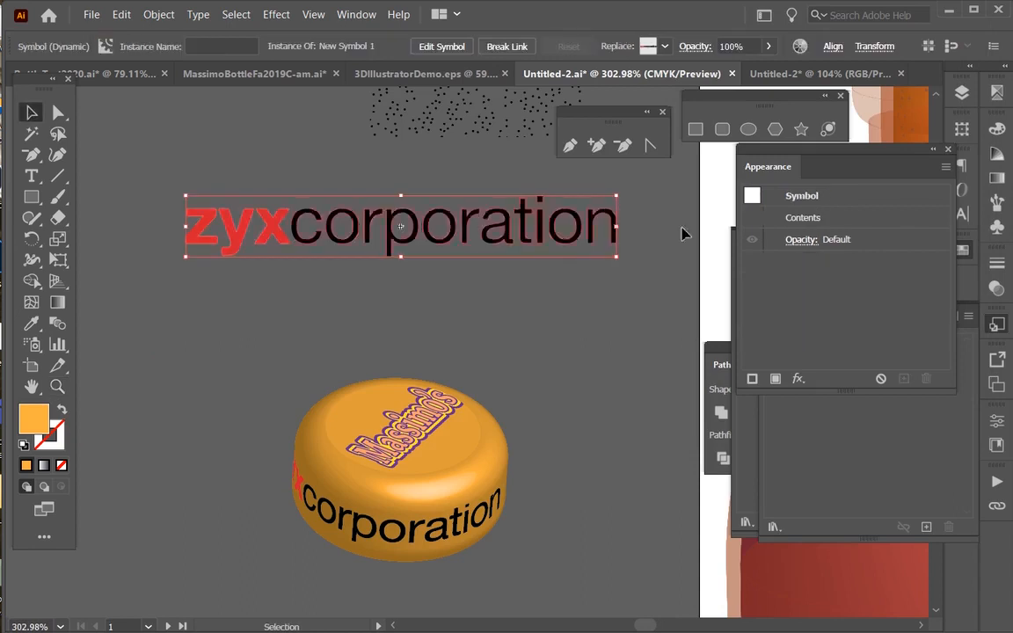
left_click(915, 428)
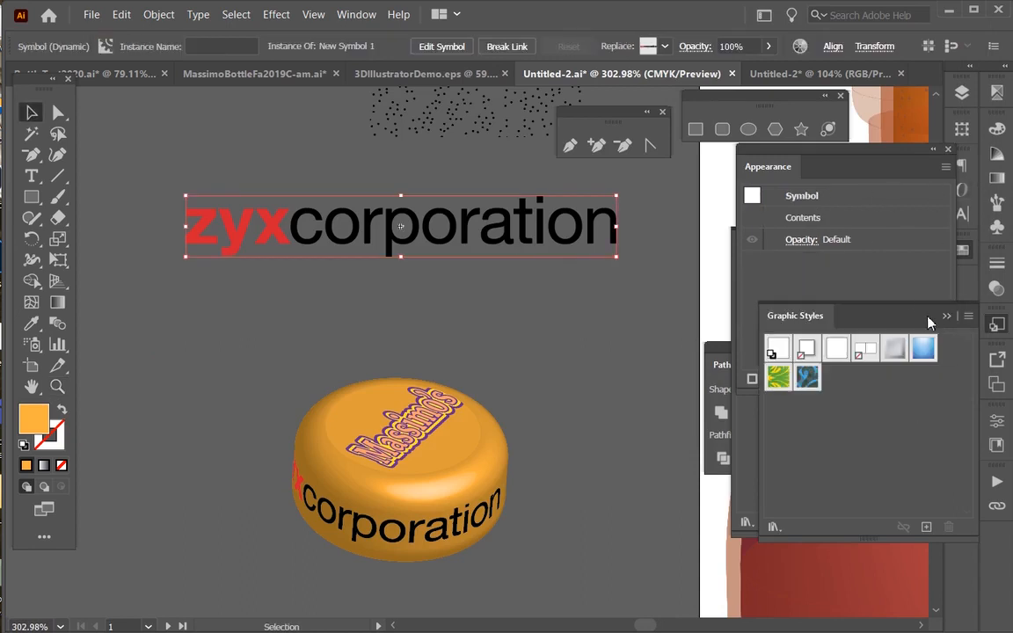
left_click(996, 227)
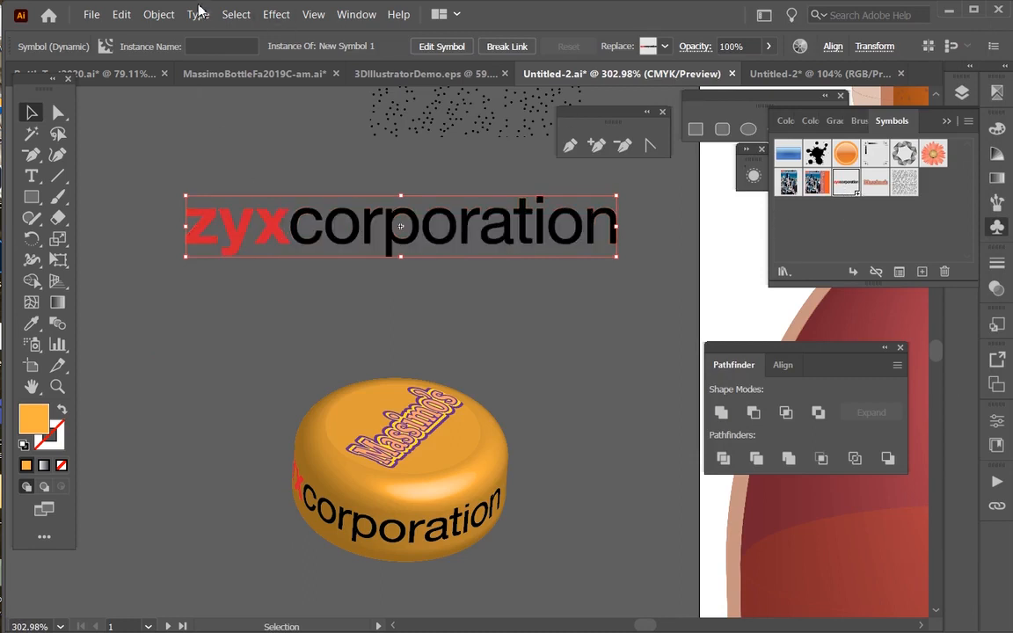
- Expand the selected zyxcorporation symbol into editable artwork, with only the object expanded and not the fill
left_click(158, 14)
left_click(198, 186)
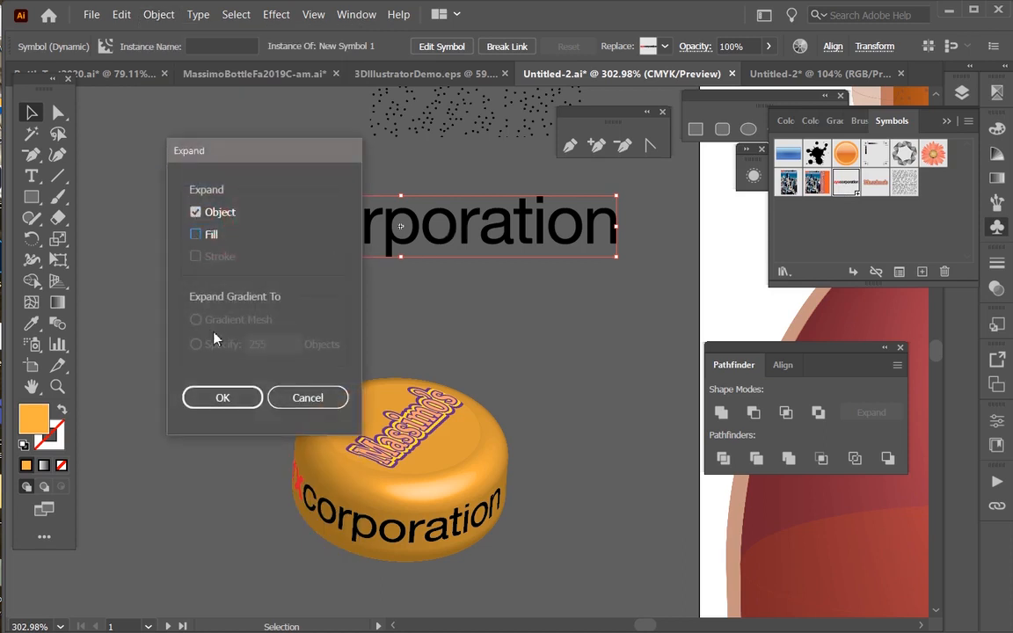
left_click(222, 397)
left_click(58, 113)
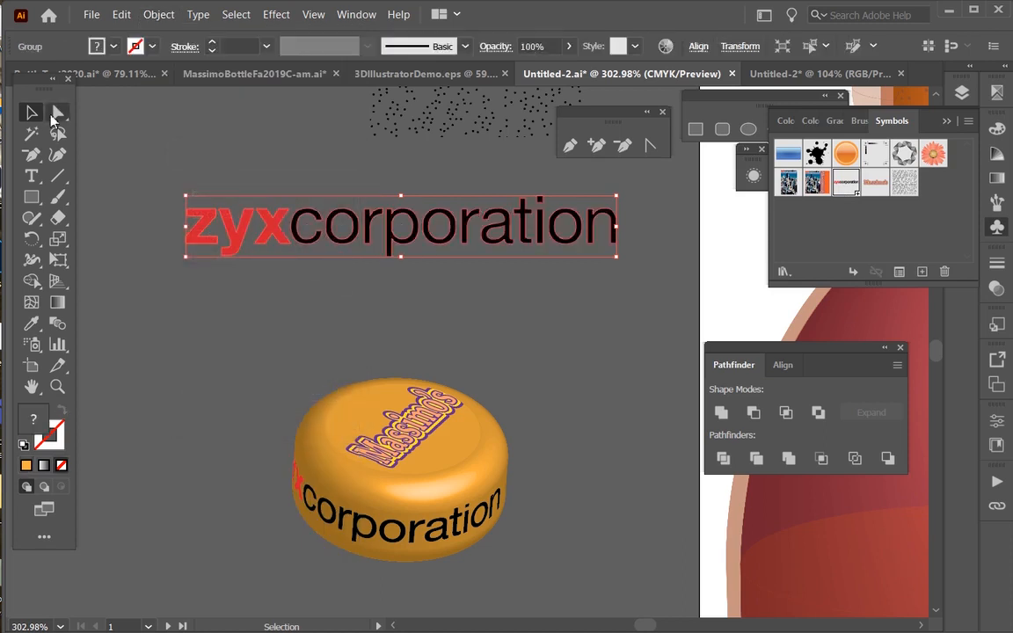
left_click_drag(675, 318, 348, 198)
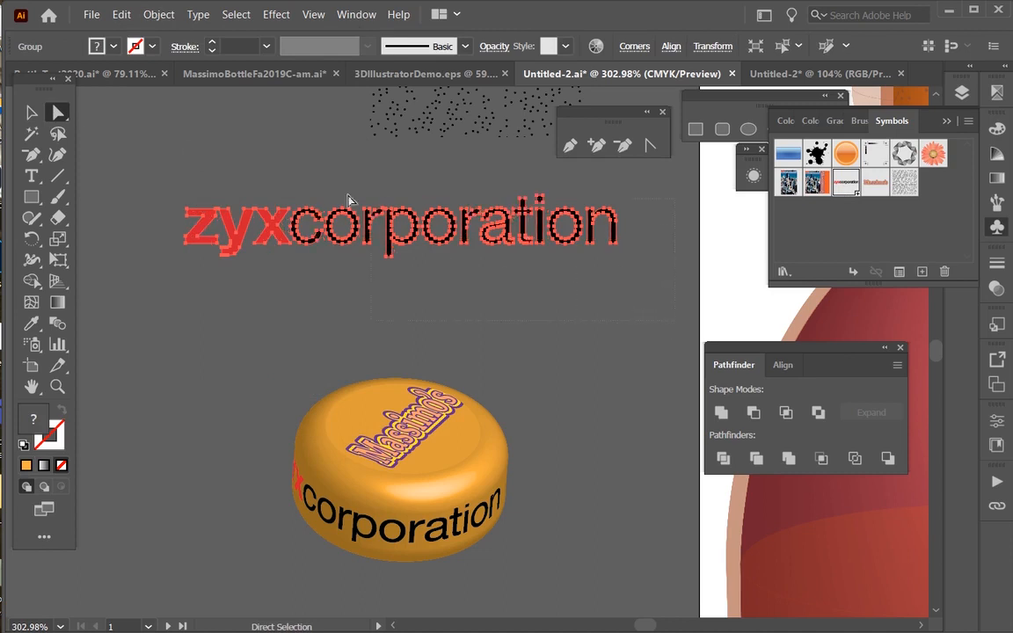
left_click_drag(295, 181, 295, 181)
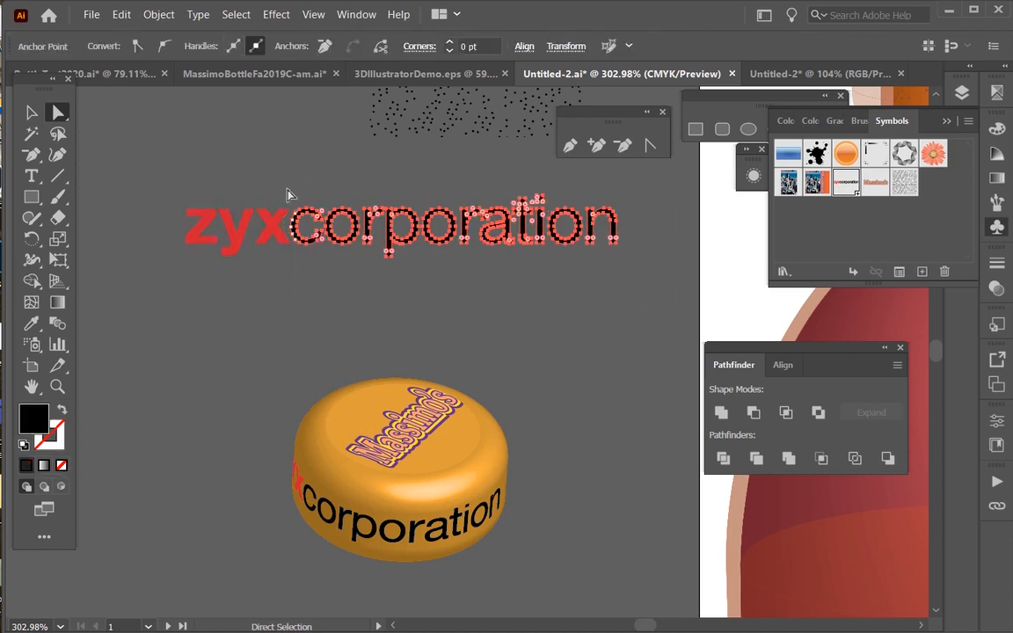
left_click(391, 161)
- Isolate the "corporation" lettering inside the expanded logo and give it a white fill with no stroke
key("v")
double_click(235, 239)
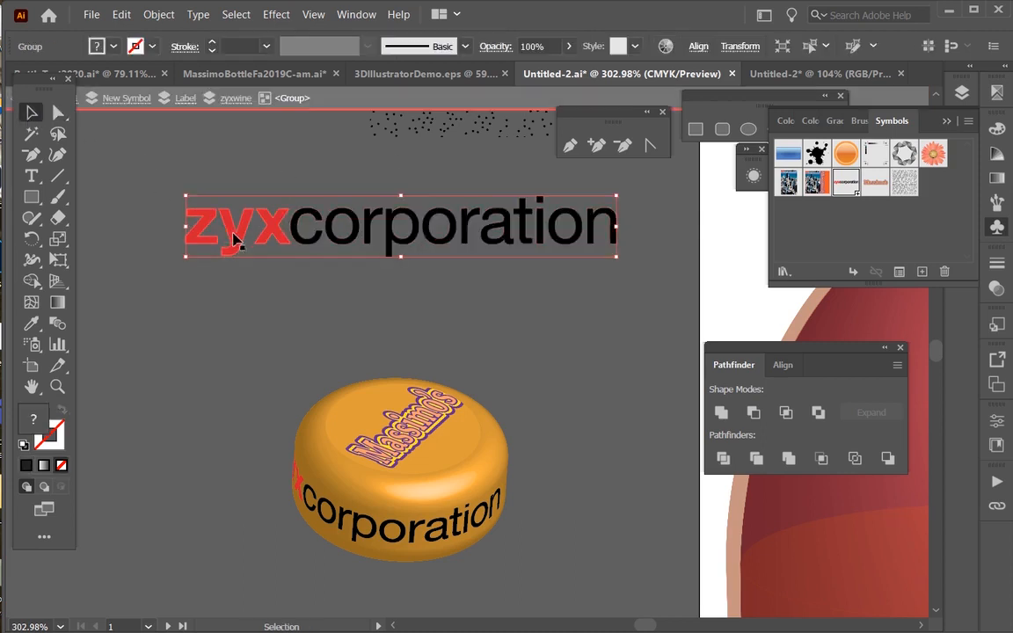
double_click(334, 236)
left_click(334, 237)
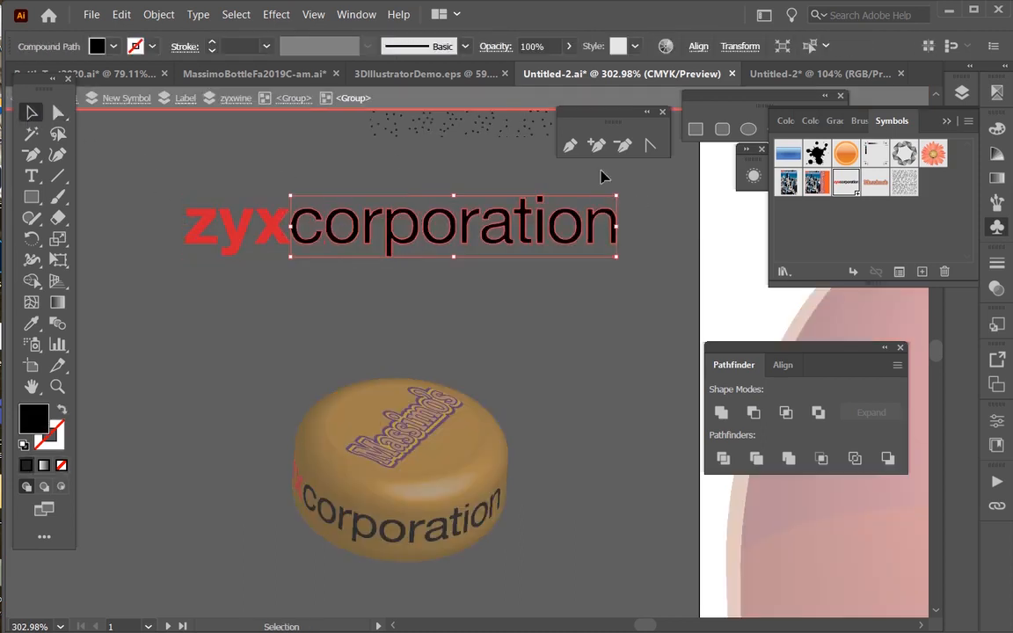
left_click(24, 446)
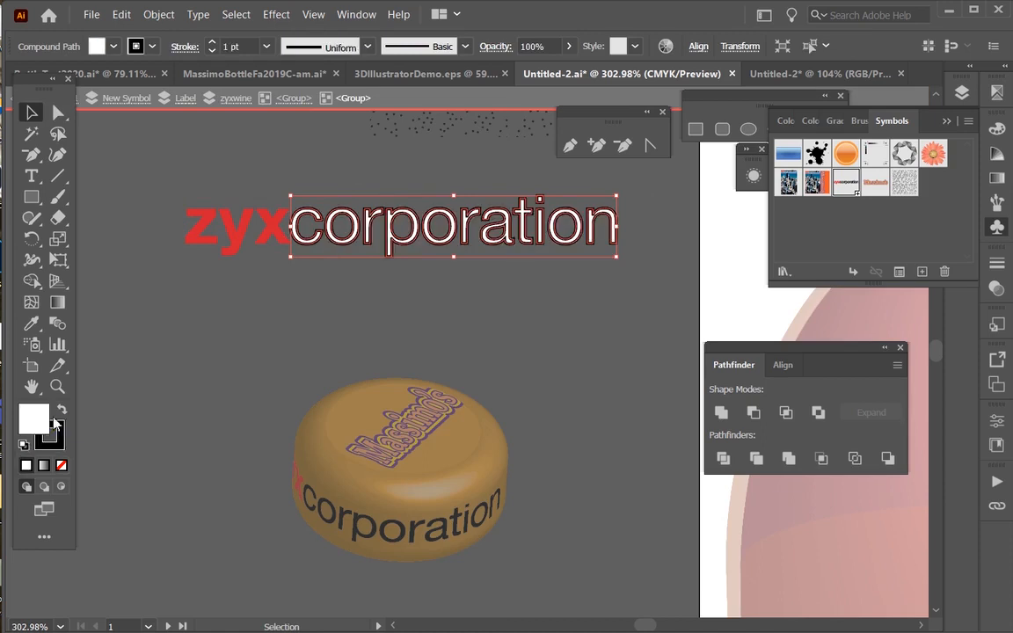
left_click(50, 431)
left_click(60, 468)
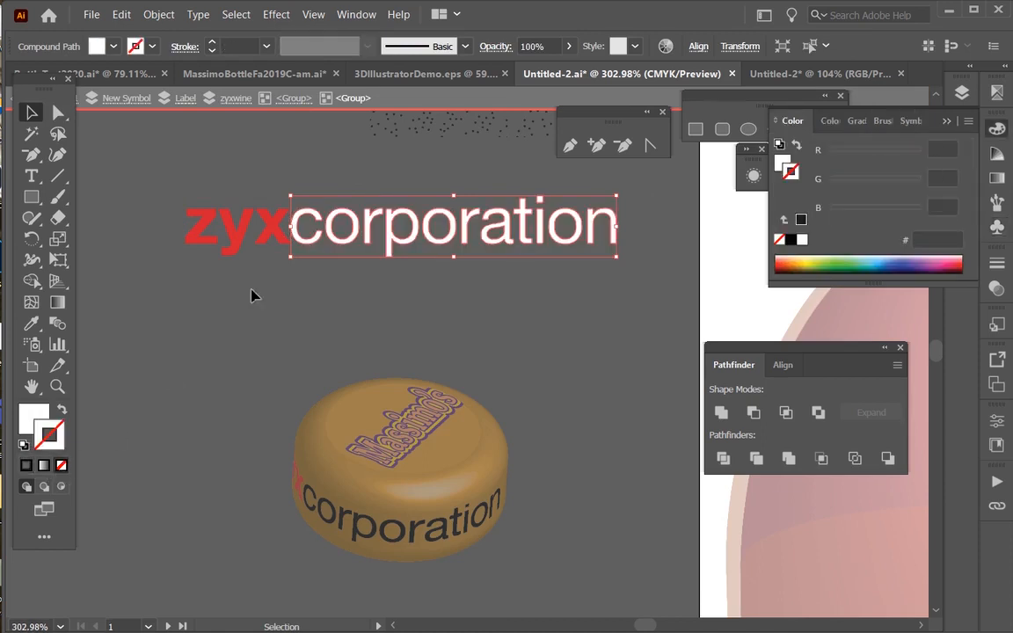
left_click(227, 133)
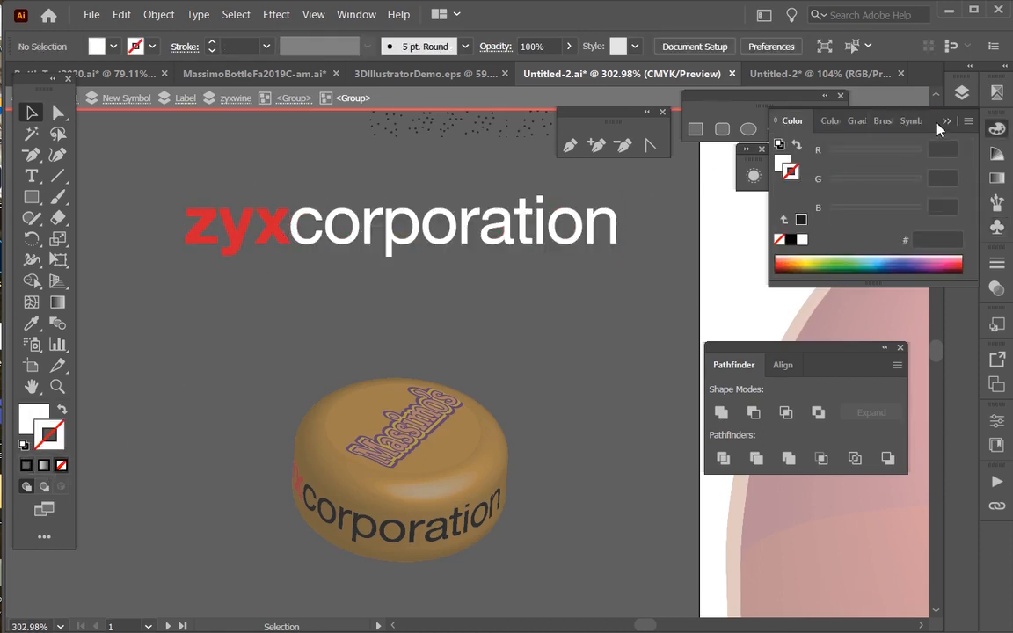
- Exit the group isolation and save the white-lettered logo as a new static symbol with the Graphic export type
left_click(996, 129)
left_click(996, 227)
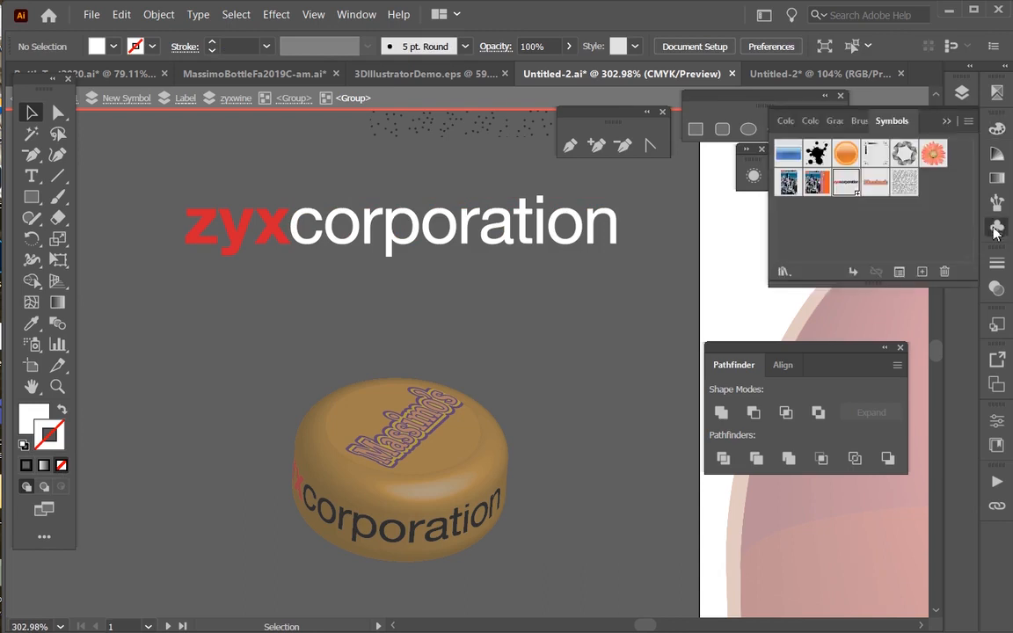
double_click(116, 165)
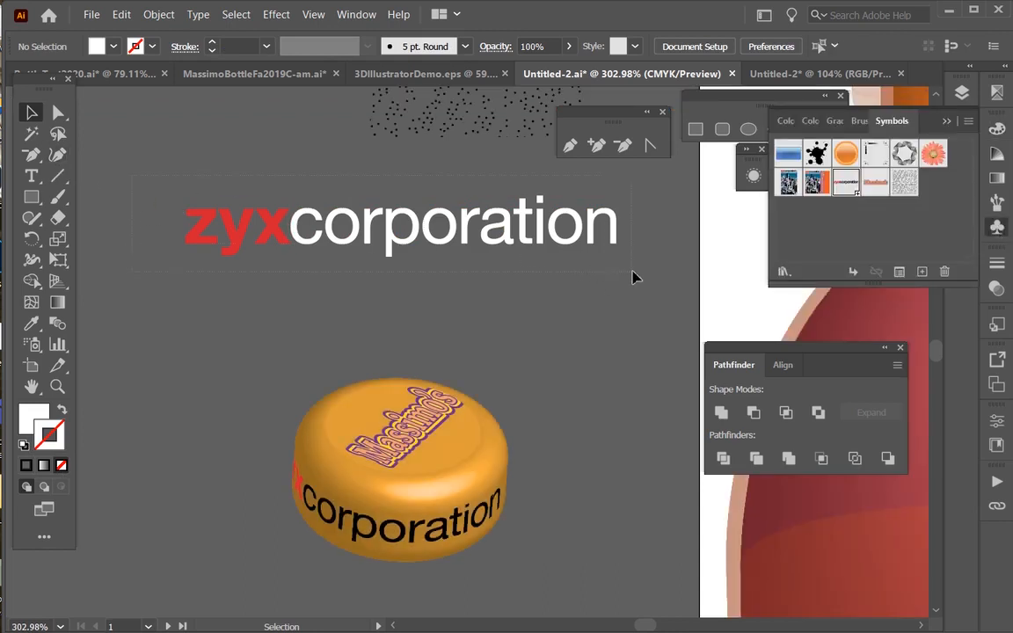
left_click(606, 226)
left_click_drag(272, 226, 840, 220)
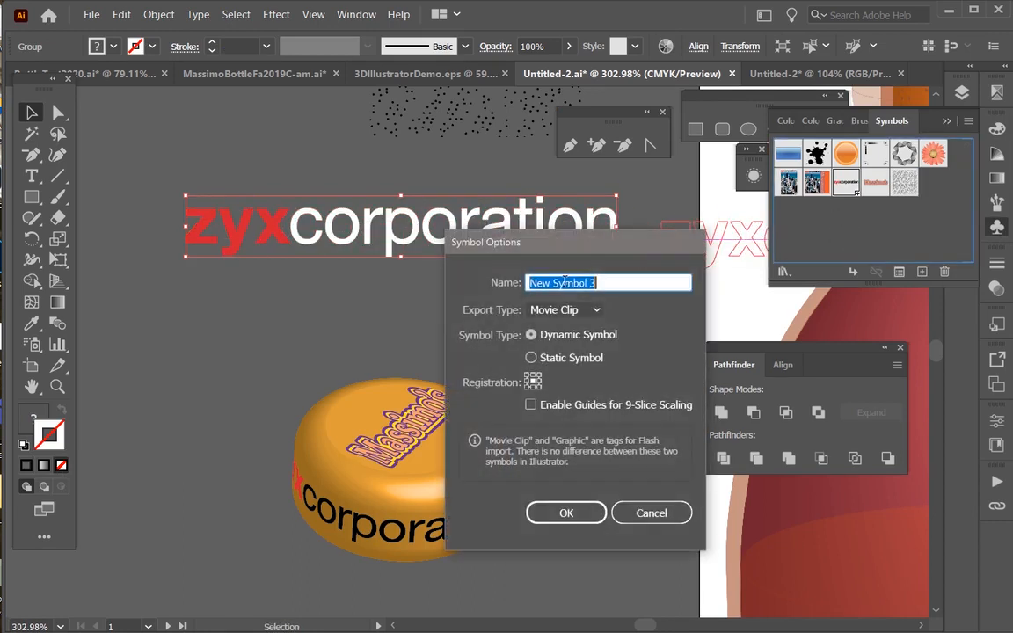
left_click(571, 310)
left_click(554, 350)
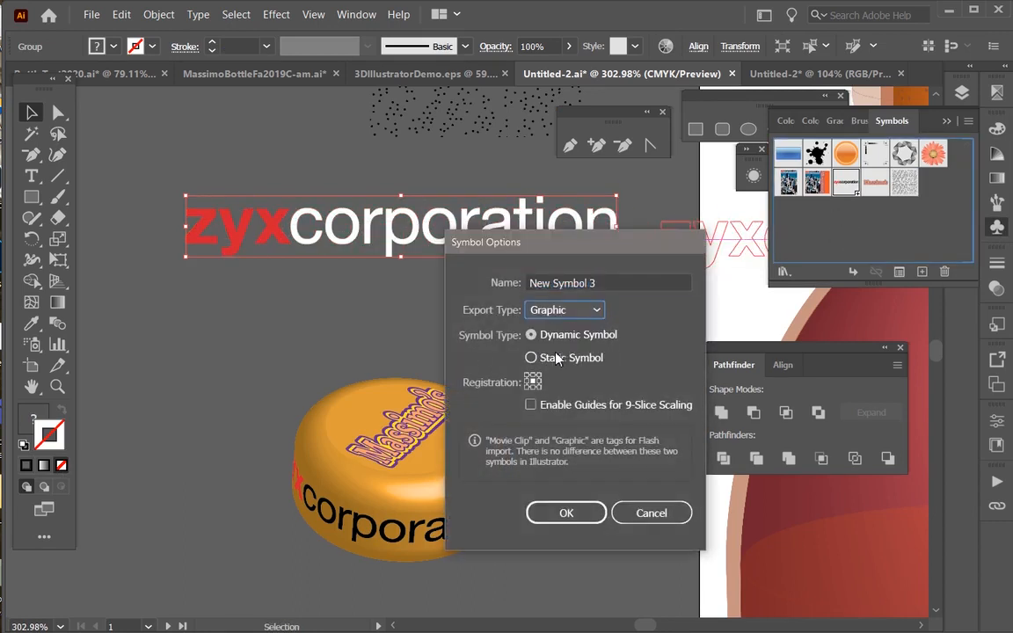
left_click(530, 358)
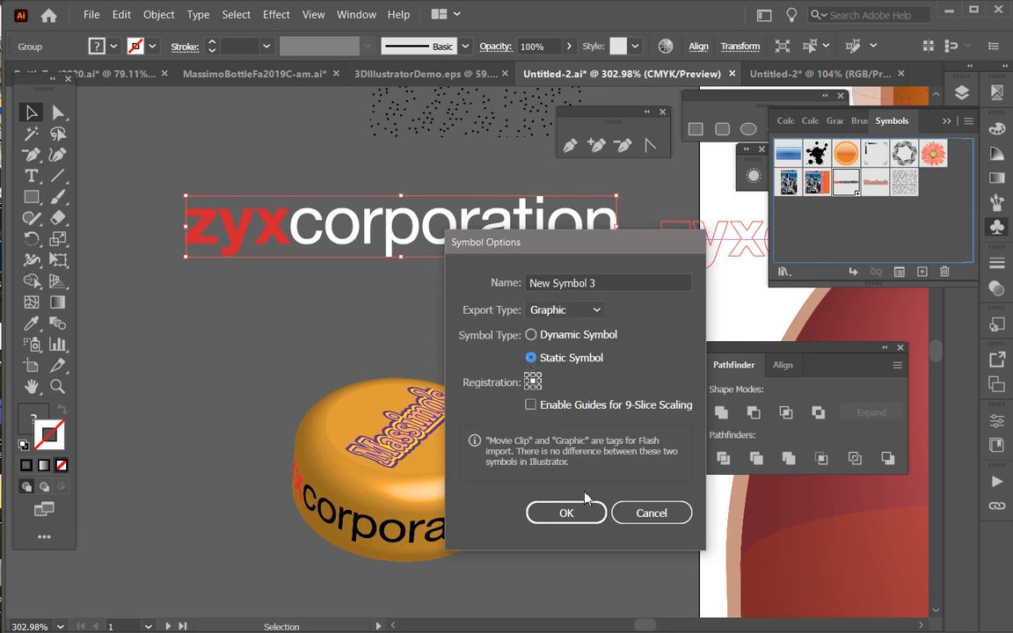
left_click(566, 512)
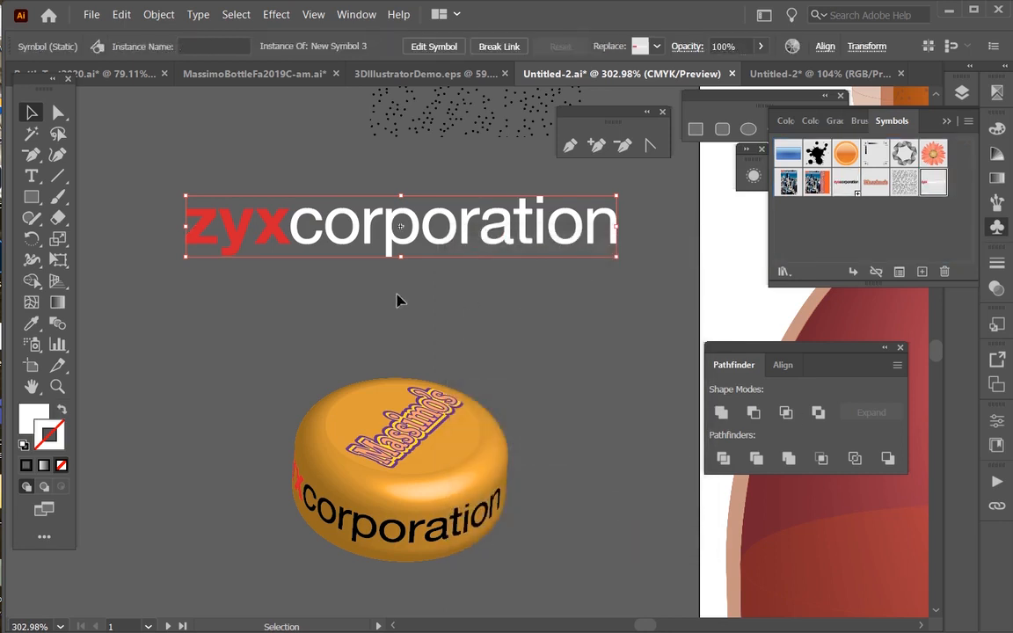
- Open the orange cap's Map Art settings and replace the mapped symbol on surface 4 of 5 with New Symbol 3
left_click(425, 434)
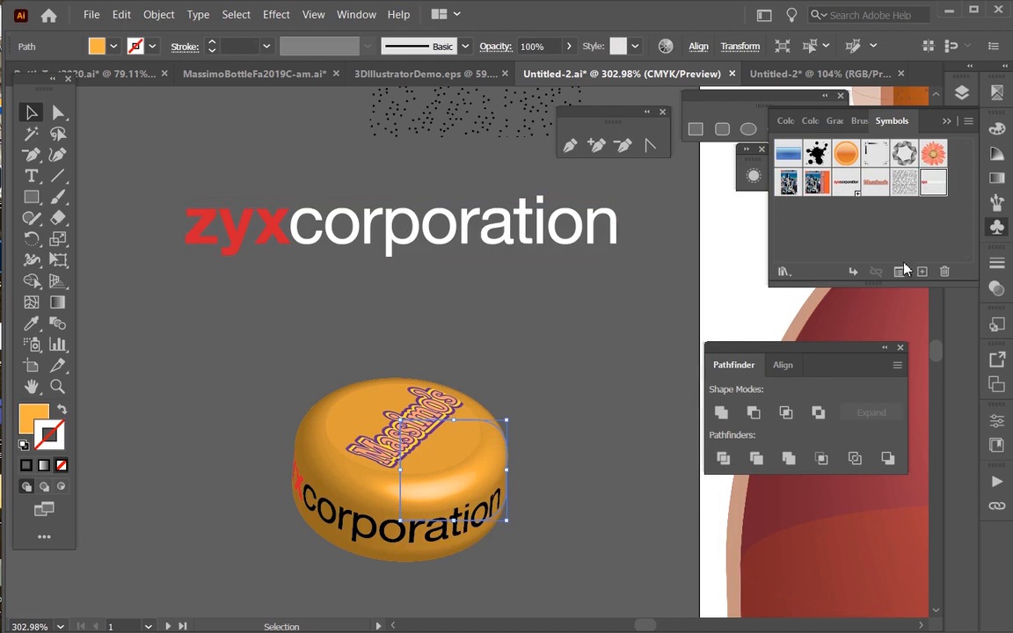
left_click(945, 122)
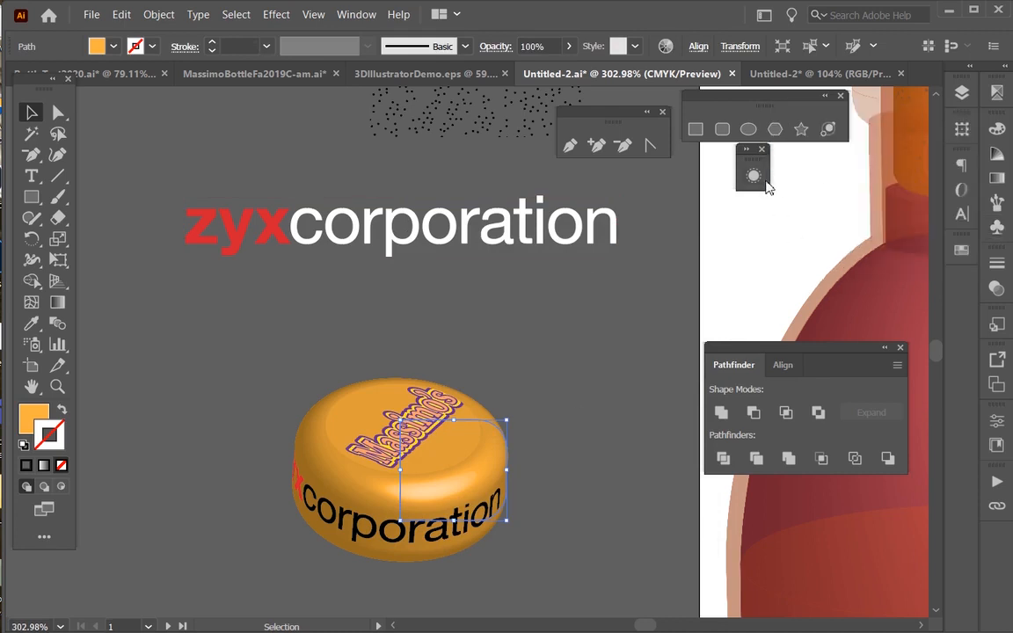
left_click(754, 176)
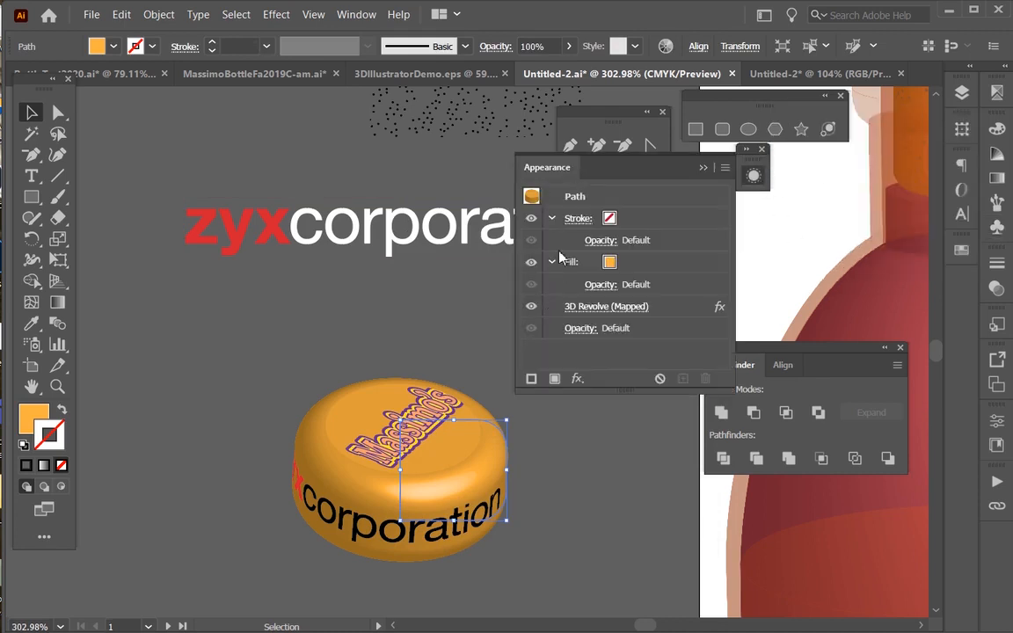
left_click(575, 305)
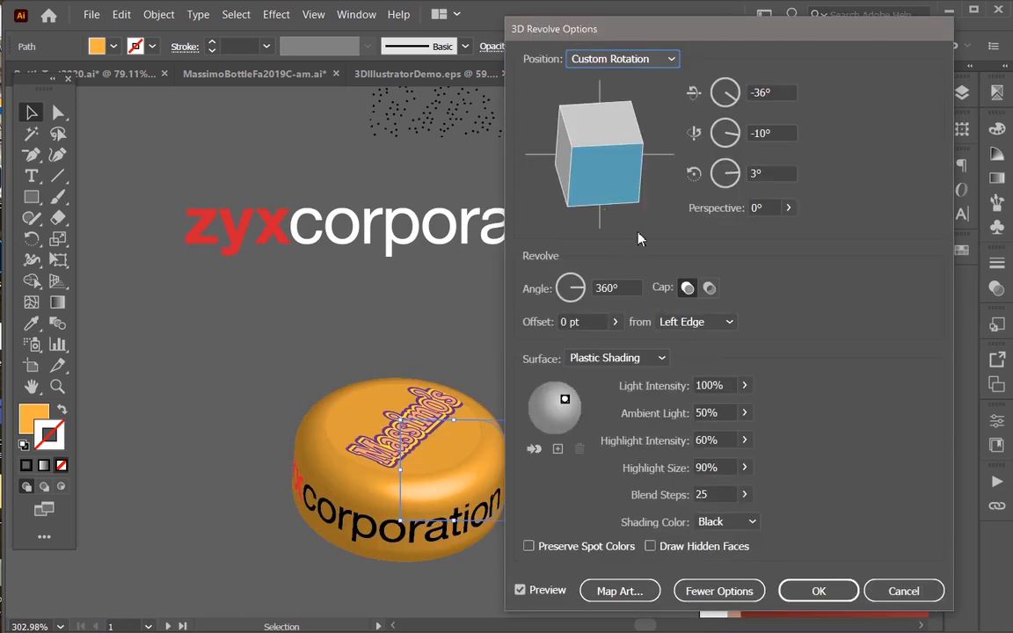
left_click(623, 589)
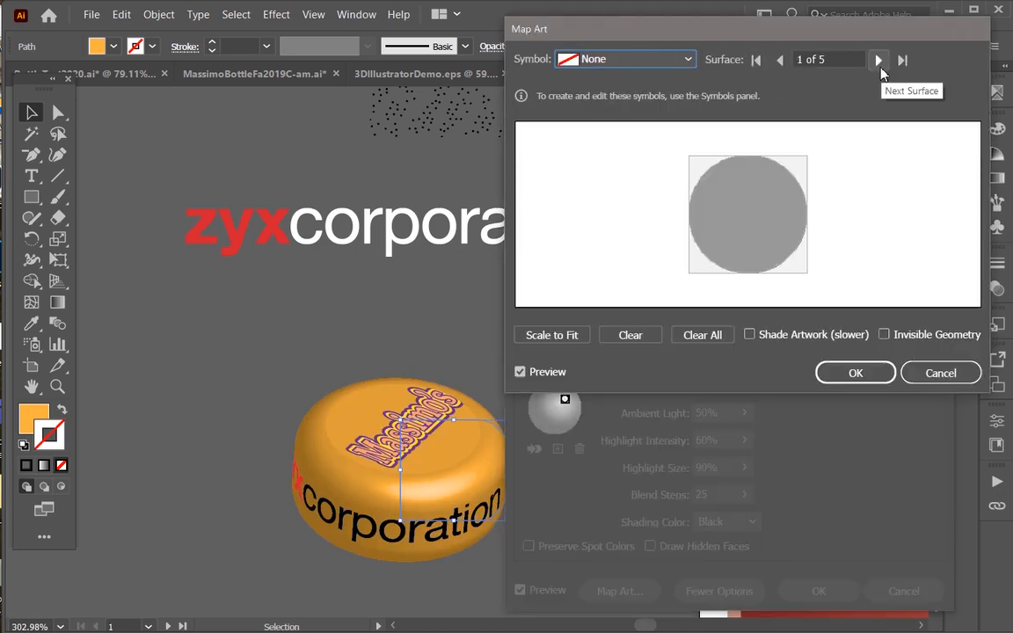
left_click(878, 59)
left_click(878, 60)
left_click(878, 60)
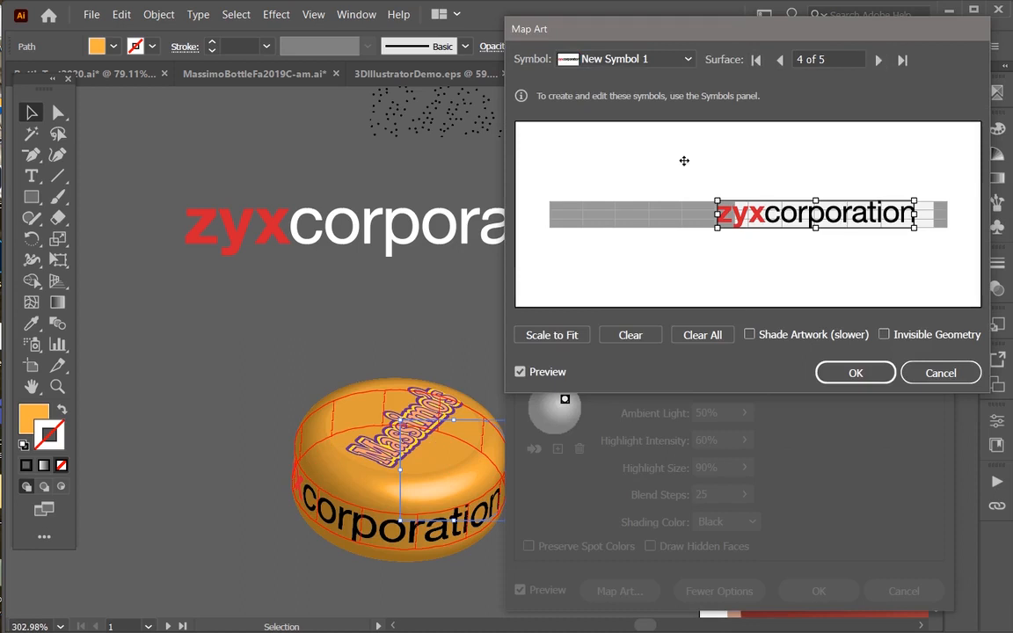
left_click(624, 62)
left_click(589, 311)
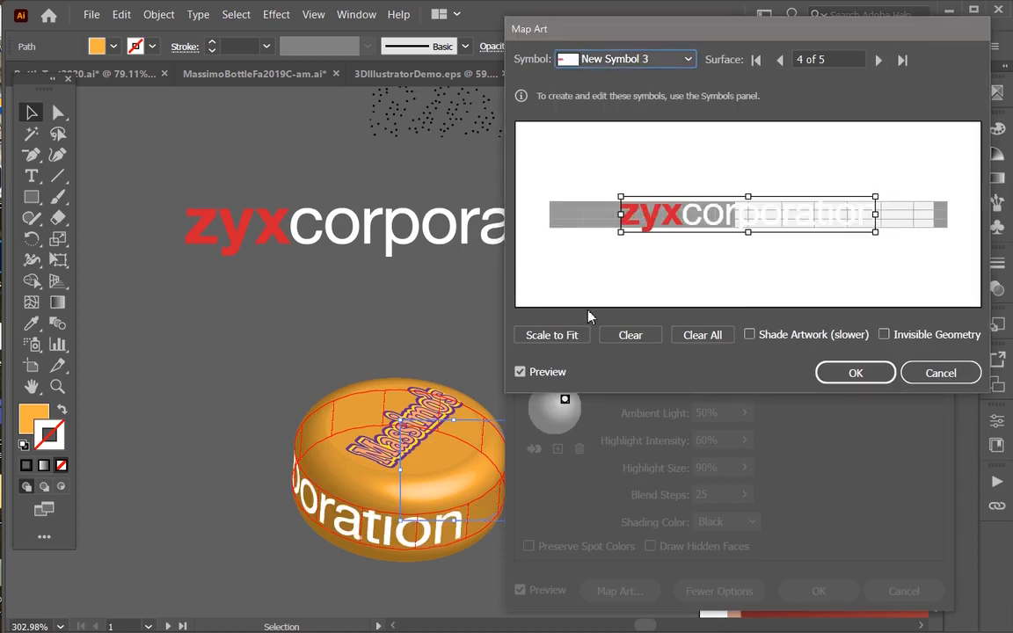
- Scale down the mapped logo and shift it right so it wraps around the cap's visible side, and accept the 3D Revolve settings
left_click_drag(707, 211, 755, 211)
left_click_drag(679, 193, 762, 212)
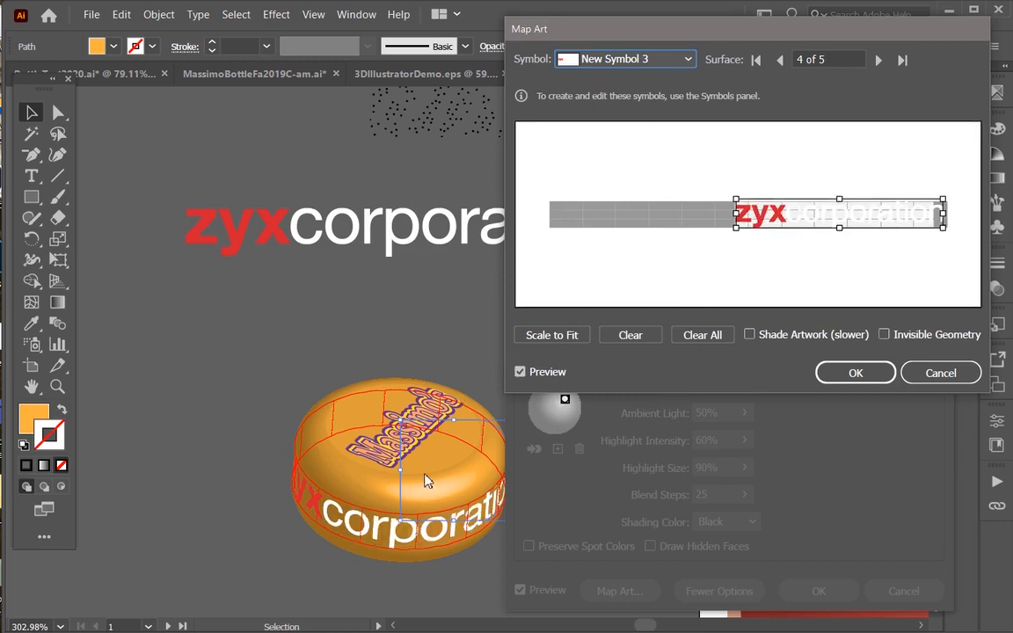
left_click(851, 375)
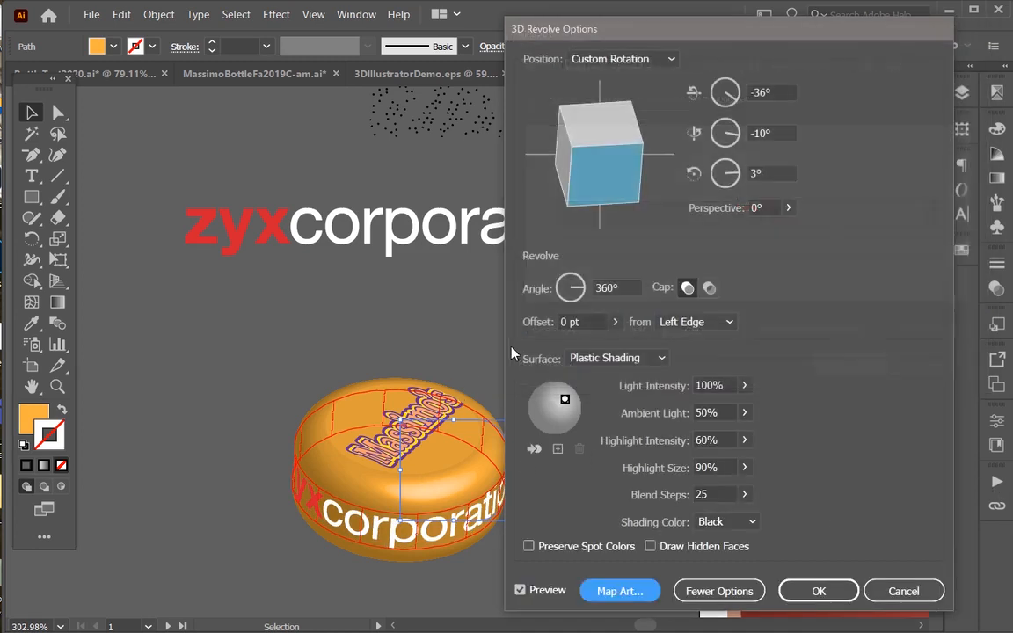
left_click(815, 595)
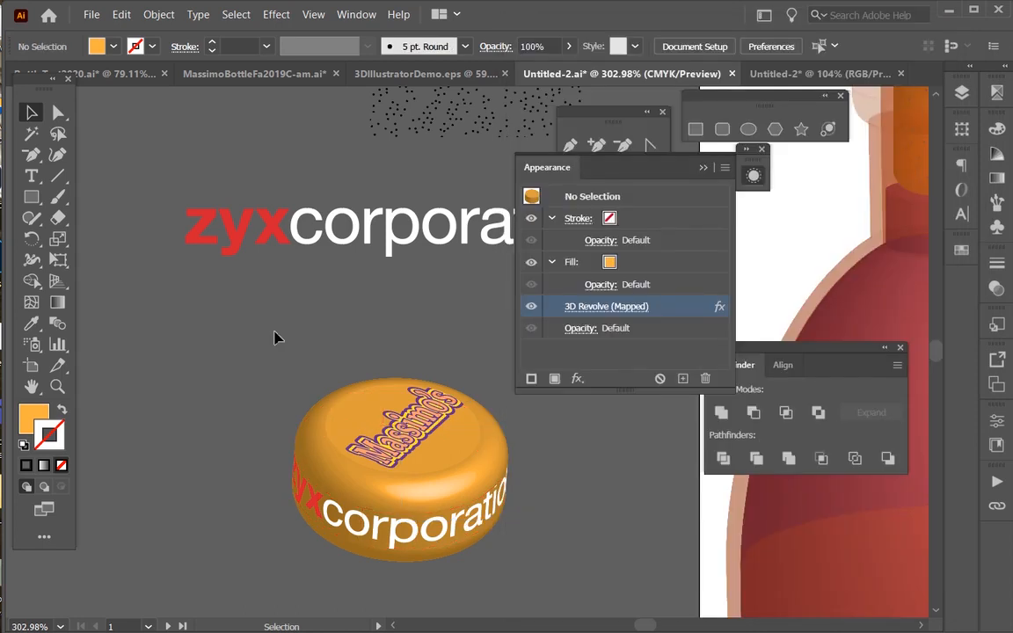
- Copy the finished cap into the document with the green glass bottle and place it on top of the bottle's neck
key("ctrl+0")
left_click(169, 369)
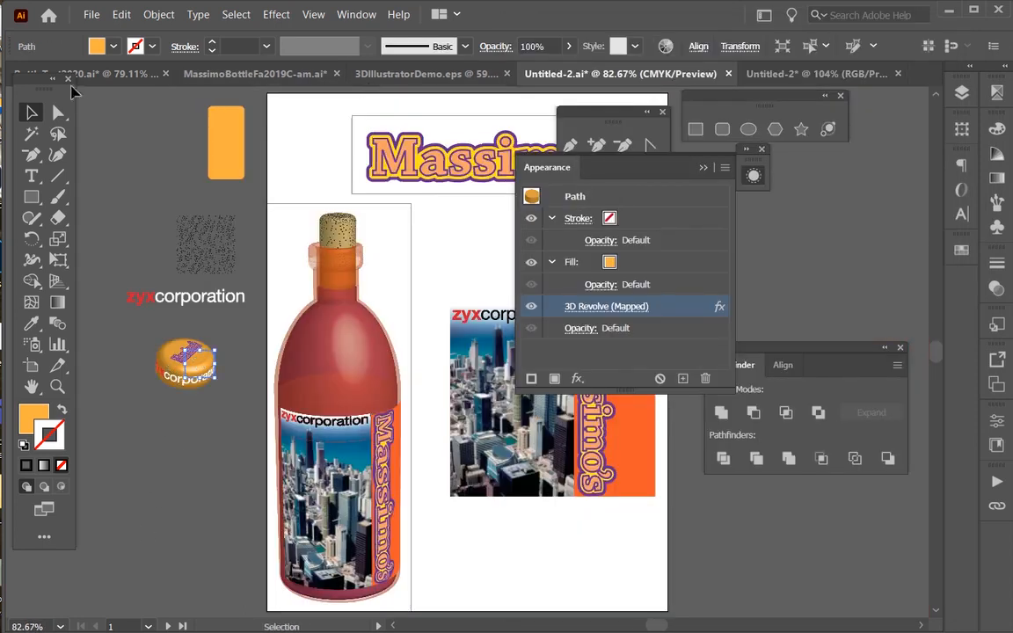
left_click(125, 75)
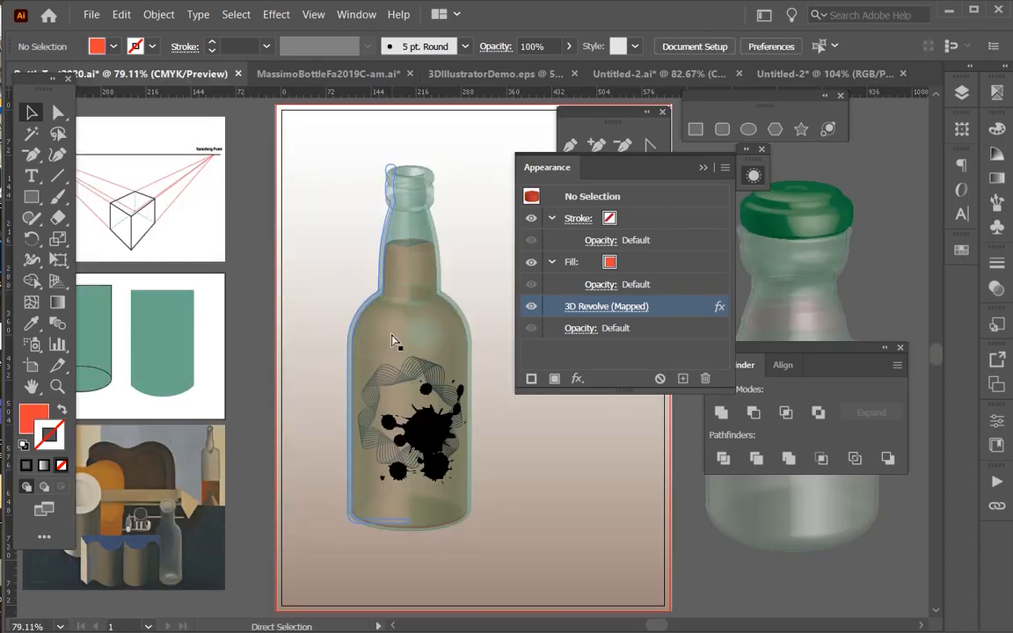
key("ctrl+v")
left_click_drag(483, 355, 415, 163)
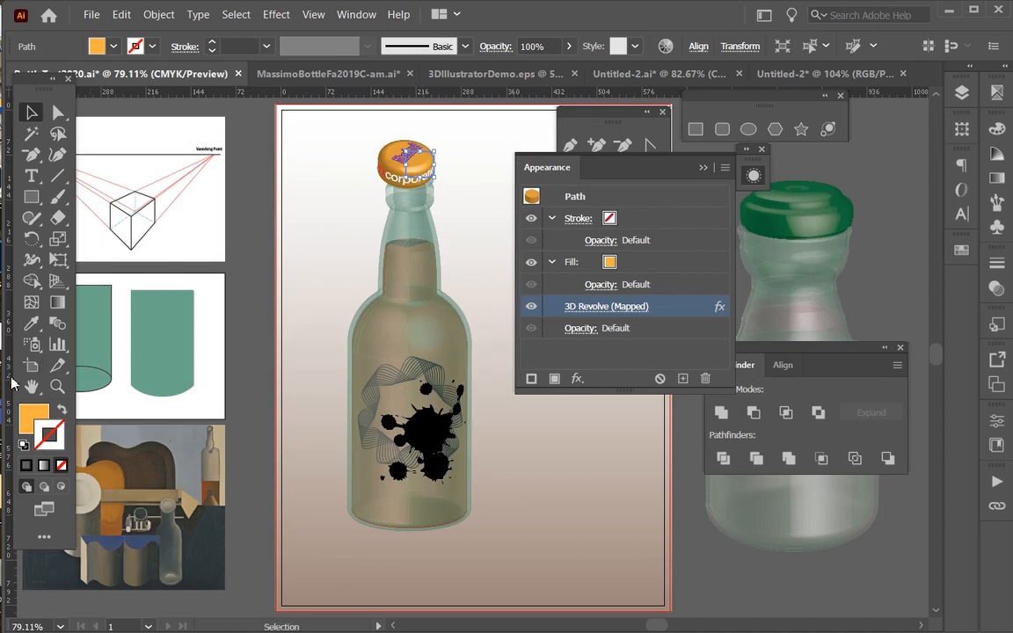
- Check the rotation angles in the glass bottle's 3D Revolve options
key("z")
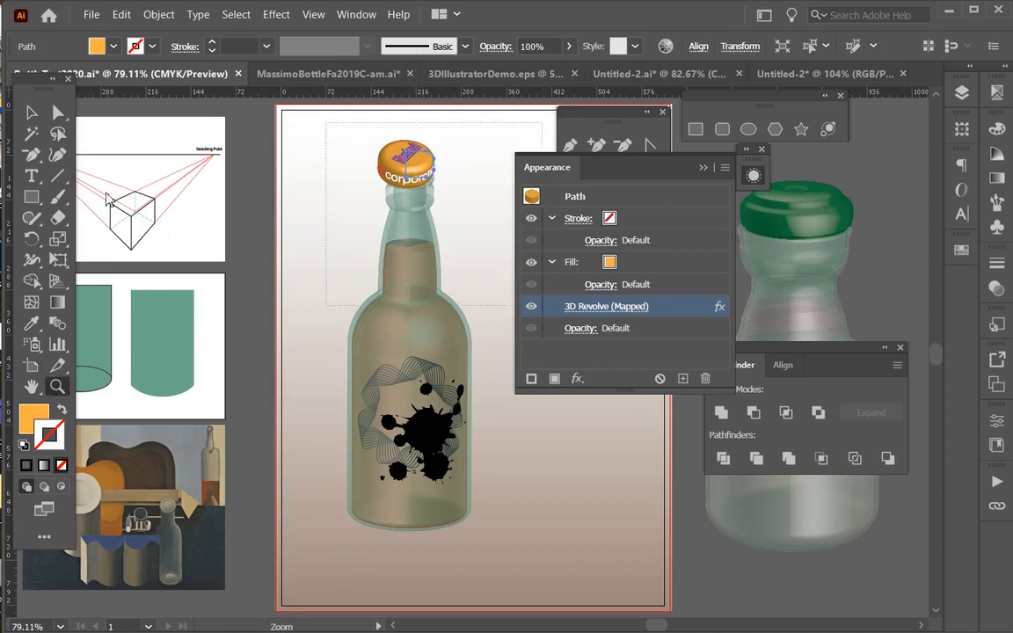
left_click_drag(326, 122, 542, 305)
key("v")
left_click(335, 397)
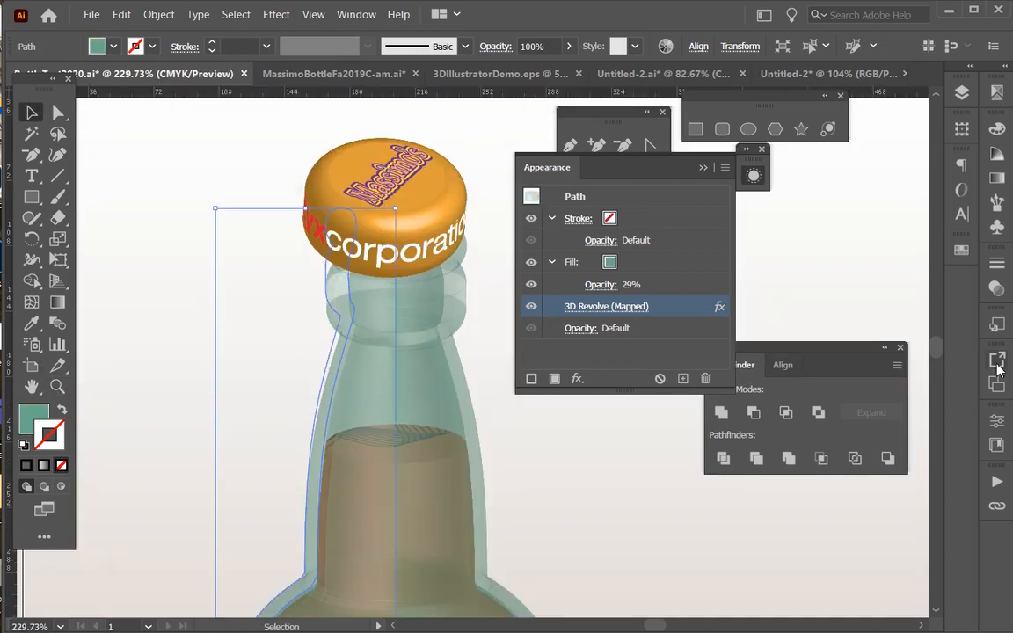
left_click(590, 307)
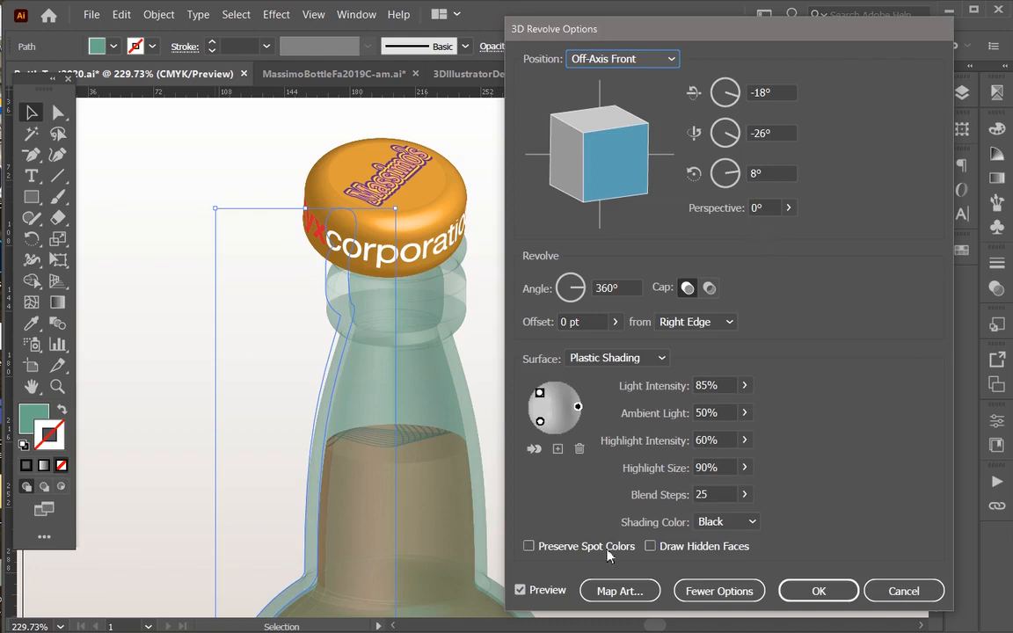
left_click(817, 591)
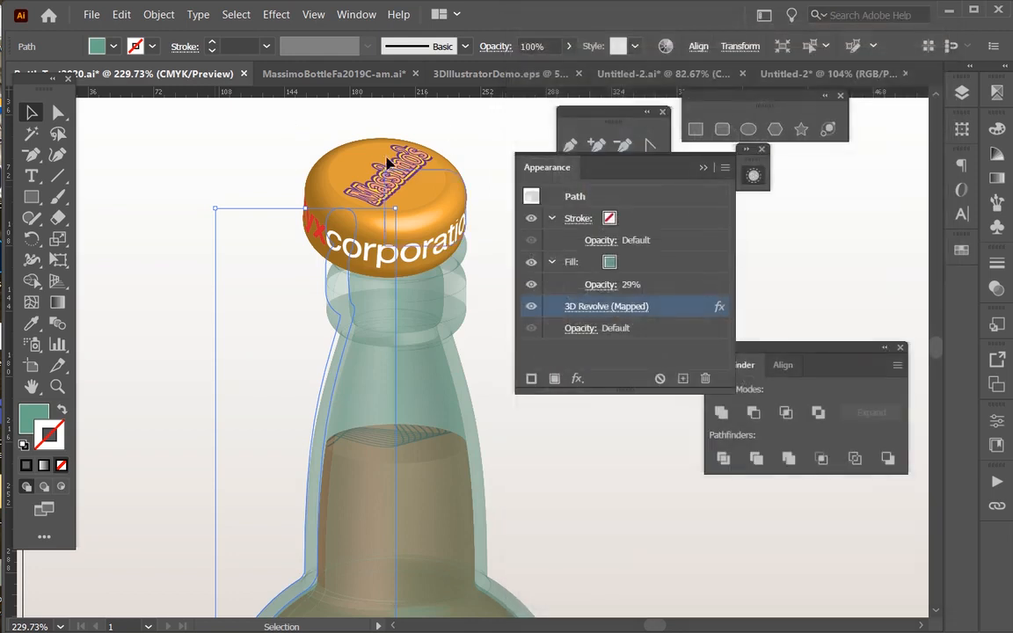
- Set the orange cap's 3D Revolve rotation to -18° on X, -26° on Y and 8° on Z, and accept the settings
left_click(351, 145)
left_click(567, 306)
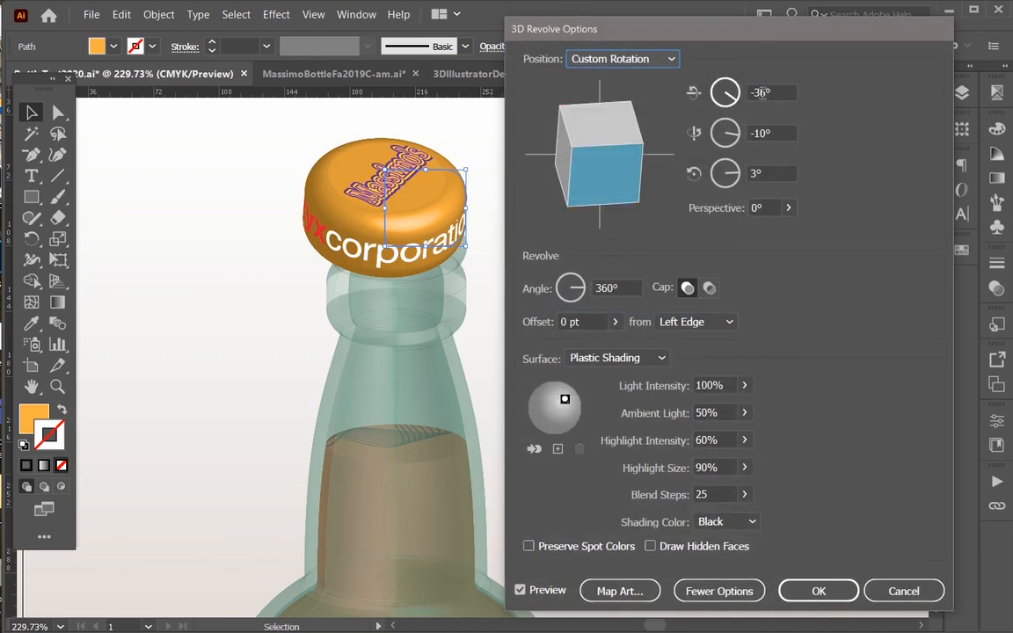
left_click(761, 92)
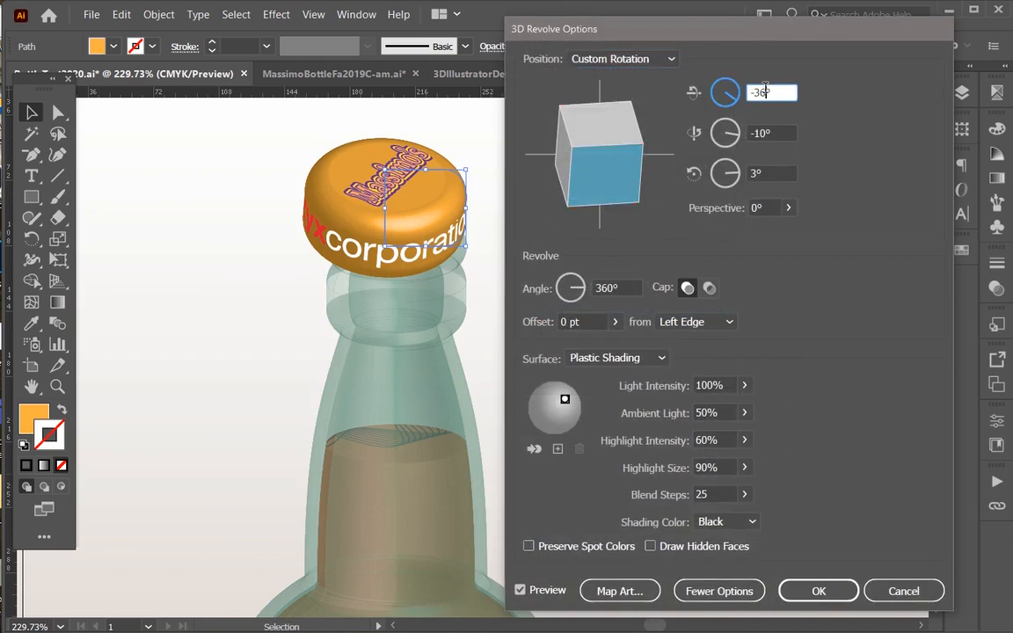
type("-18")
key("Tab")
type("-2")
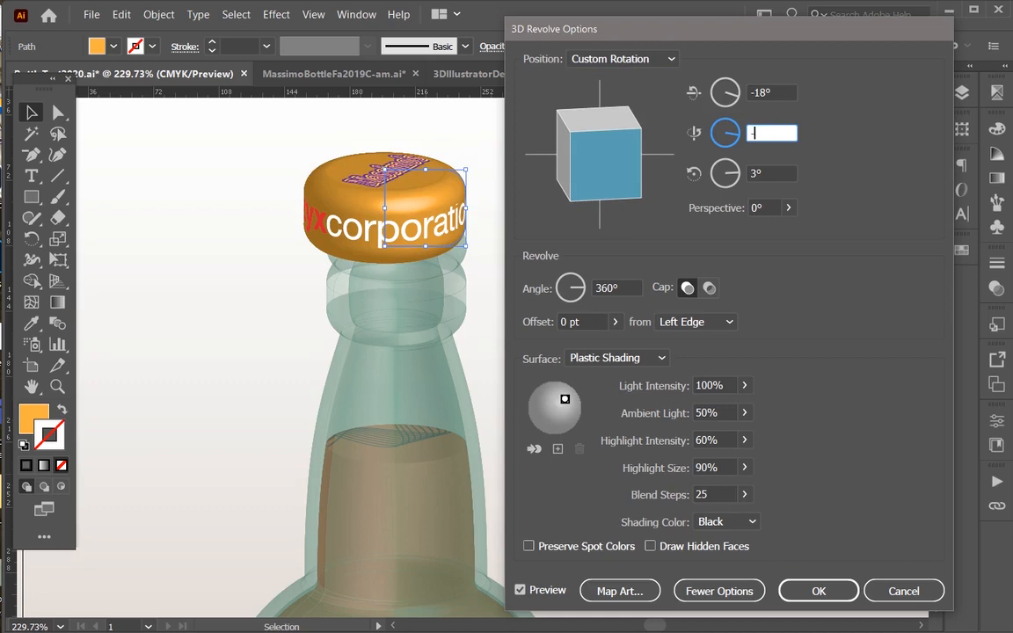
type("6")
key("Tab")
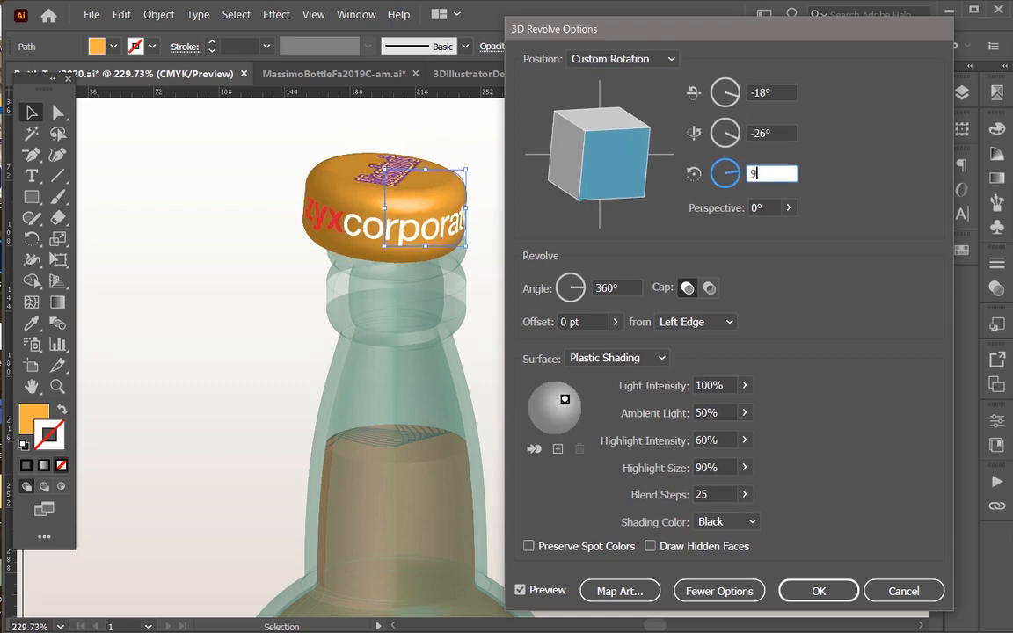
type("9")
key("Tab")
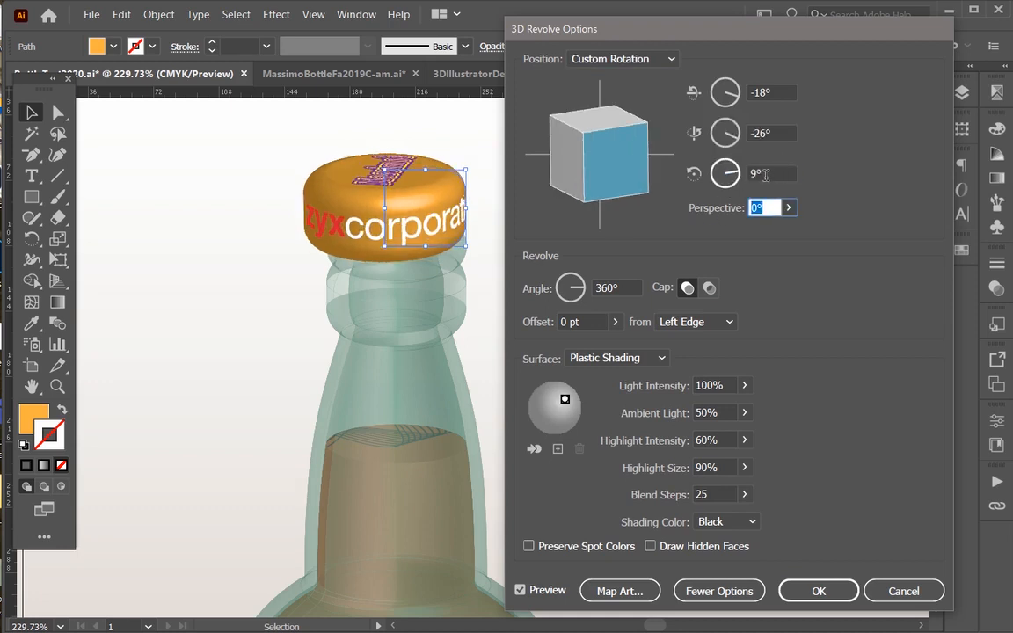
key("shift+Tab")
type("8")
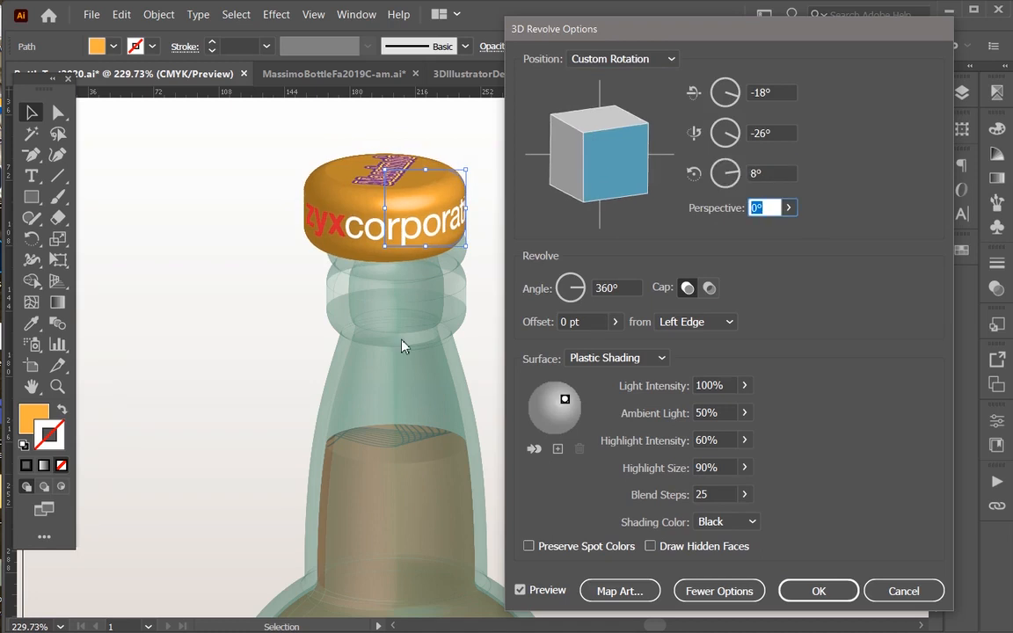
left_click(791, 590)
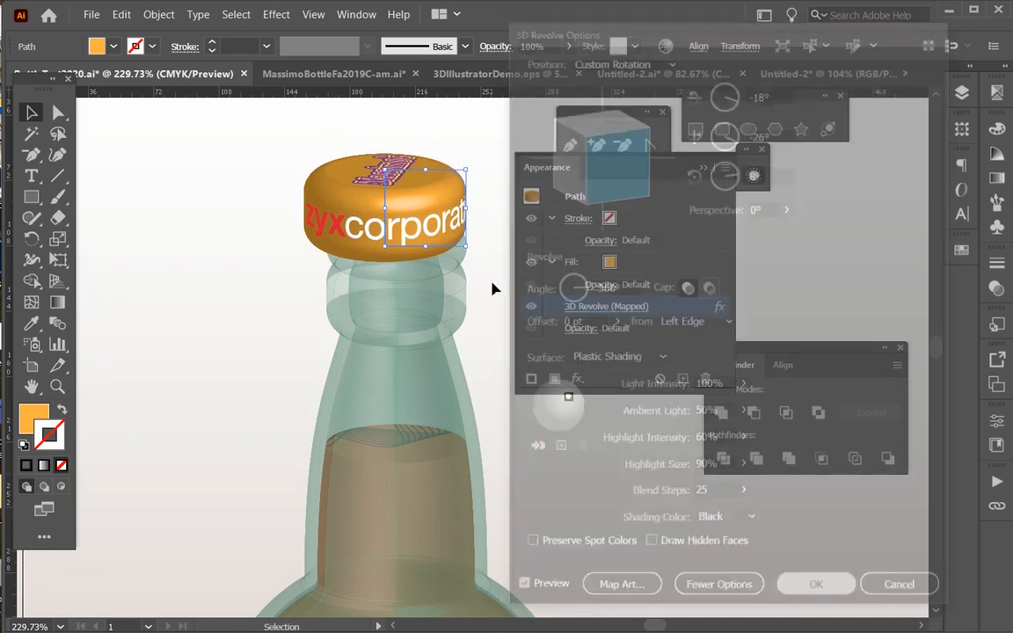
- Move the orange cap slightly down so it sits on the bottle's neck, and fit the artboard in view
left_click_drag(422, 220, 434, 231)
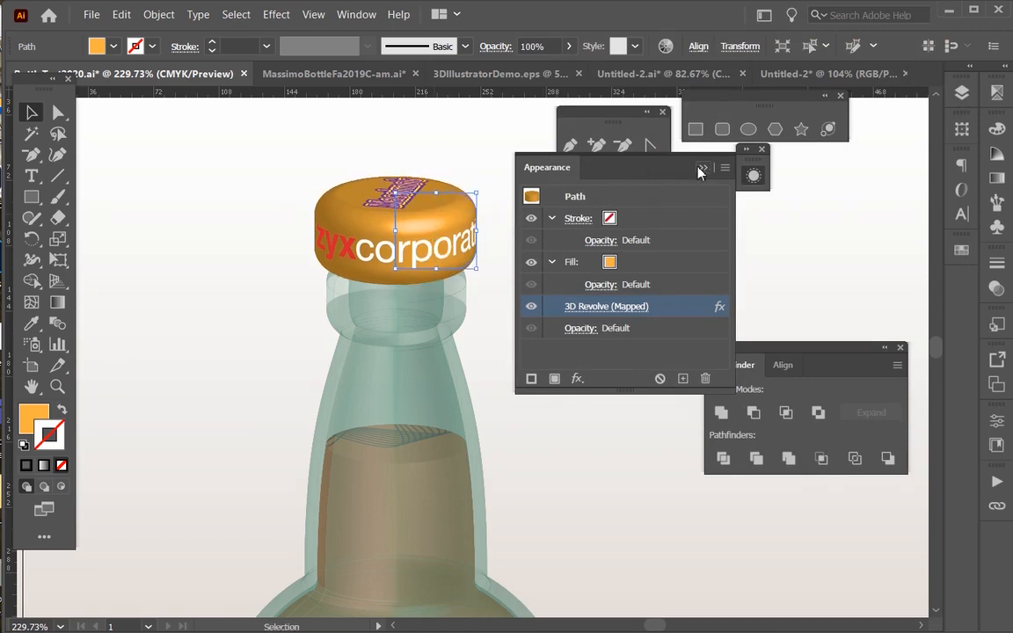
left_click(700, 168)
left_click(32, 282)
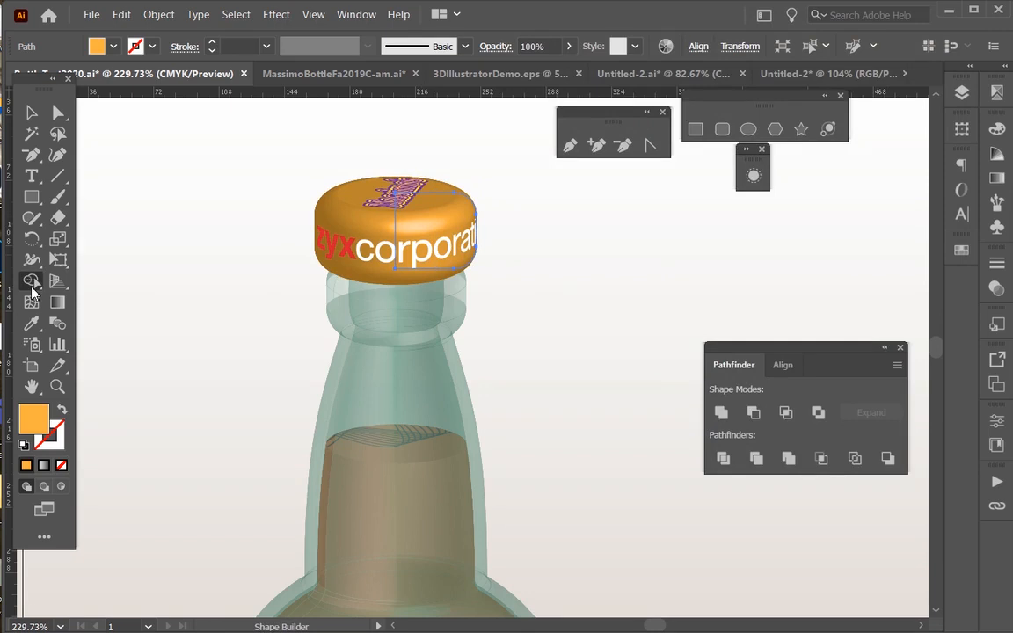
key("ctrl+0")
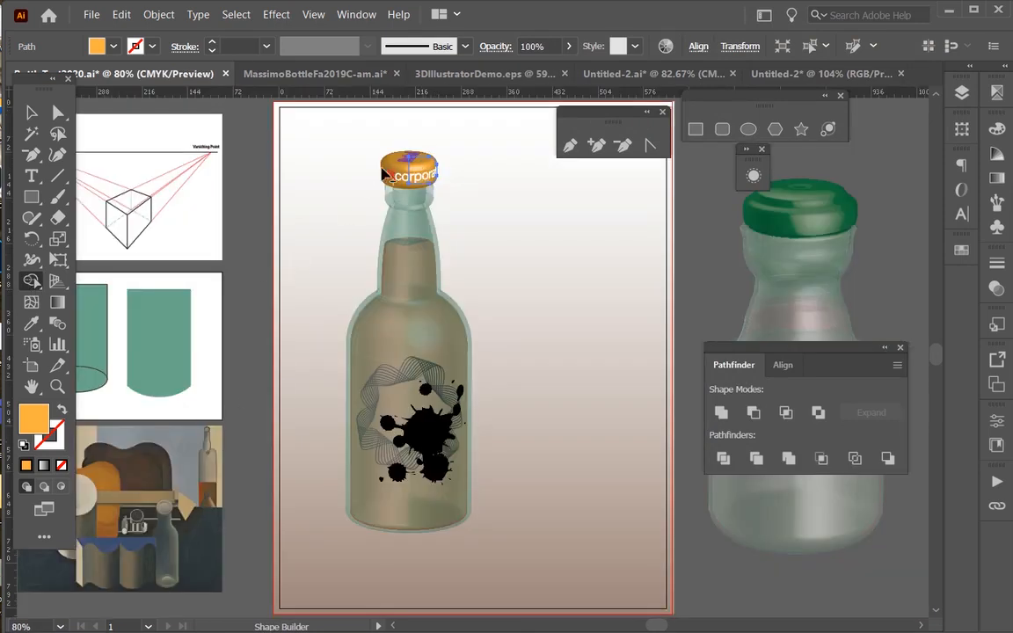
- Add horizontal guides across the bottle and place a copy of the perspective reference image slightly above the original
left_click_drag(233, 94, 270, 369)
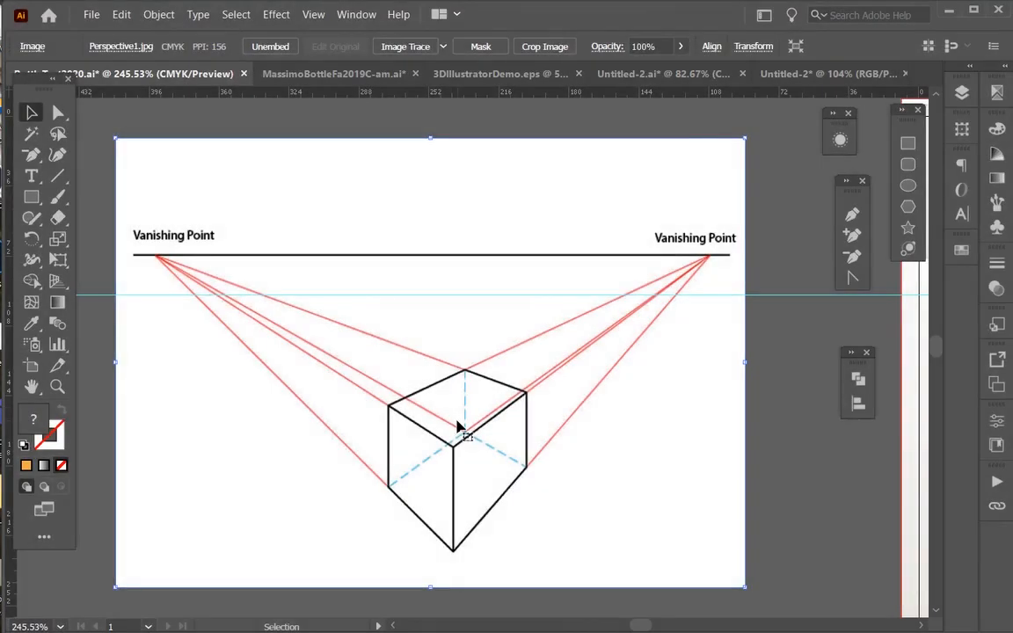
left_click_drag(445, 412, 454, 343)
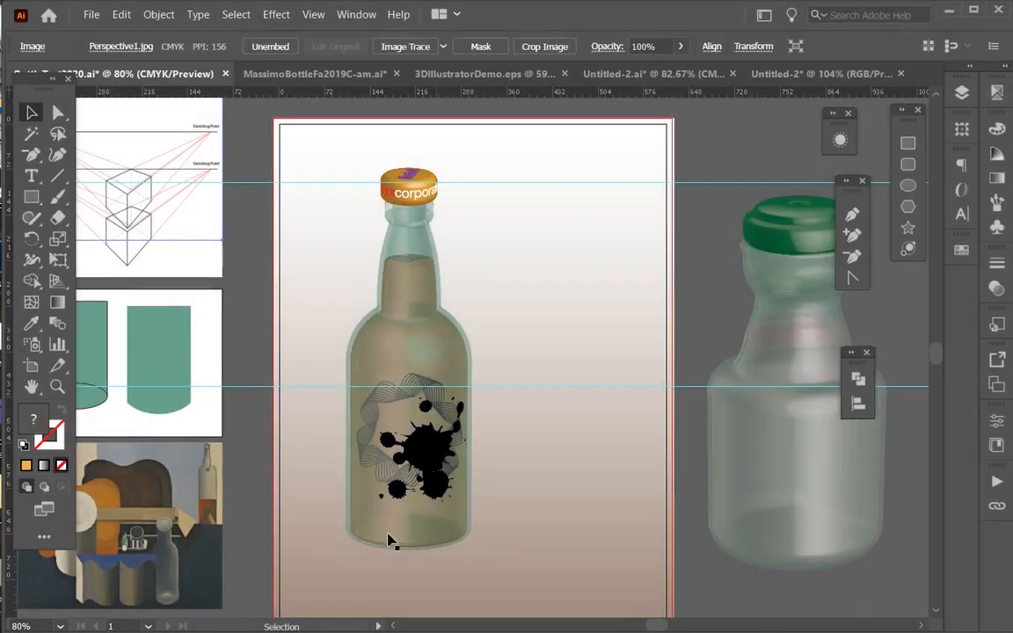
- Try an X-axis rotation of -13° in the orange cap's 3D Revolve options
left_click(387, 180)
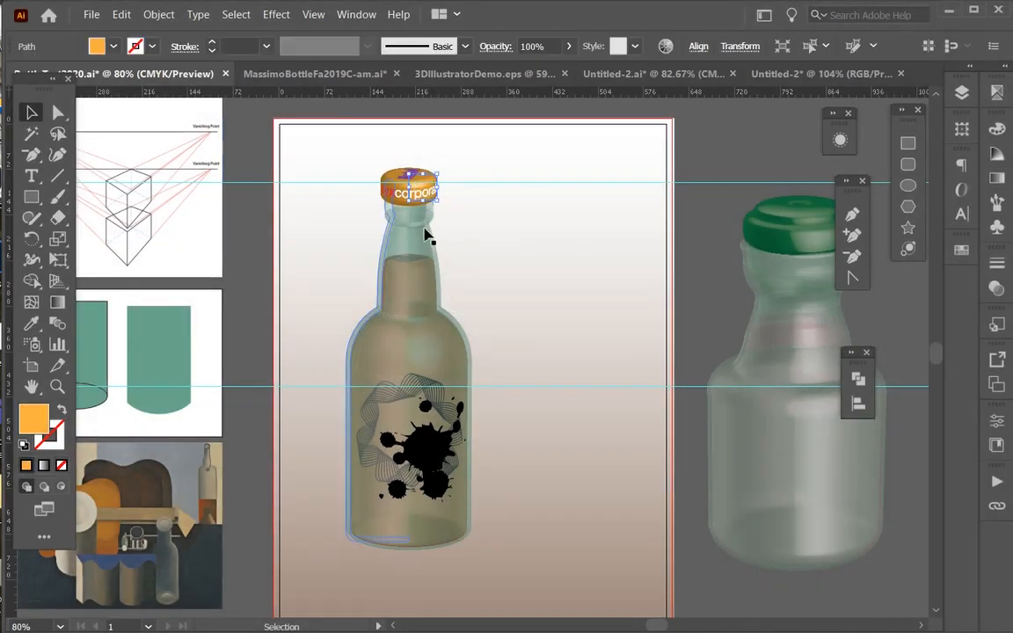
key("shift+F6")
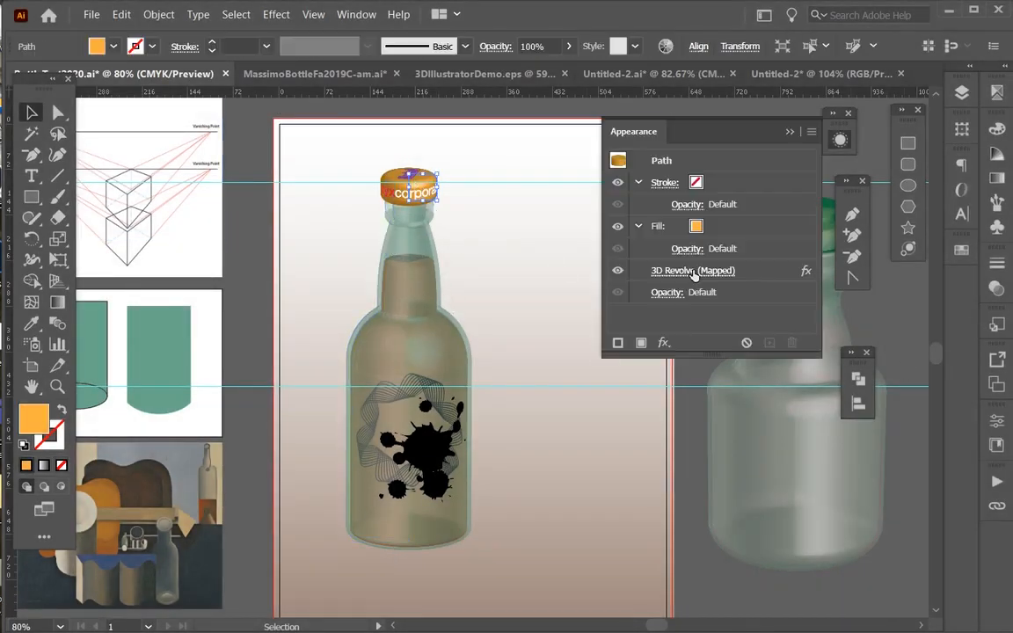
left_click(693, 270)
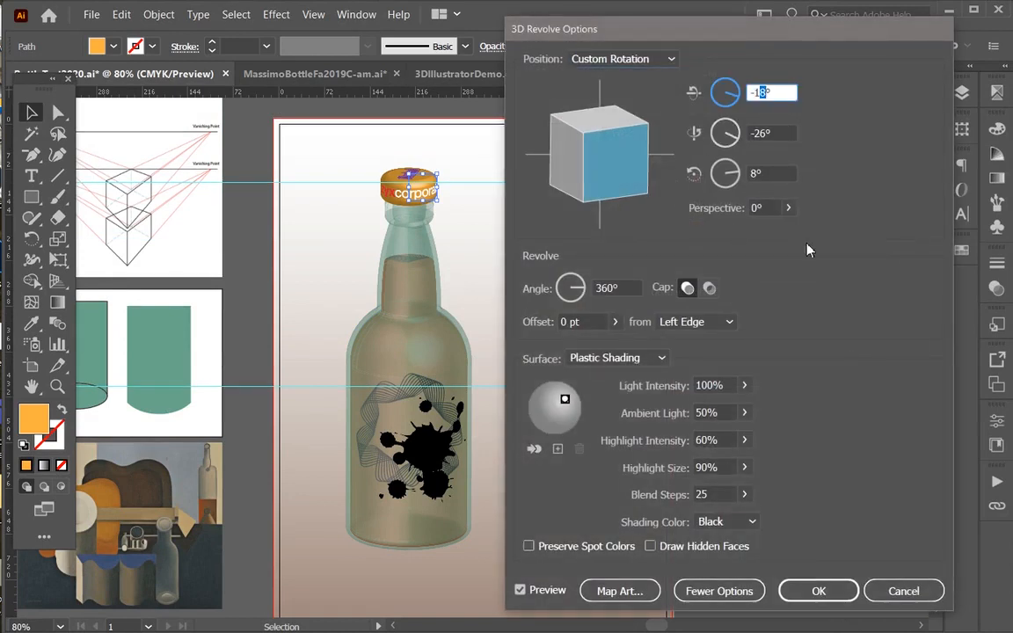
type("-13")
key("Tab")
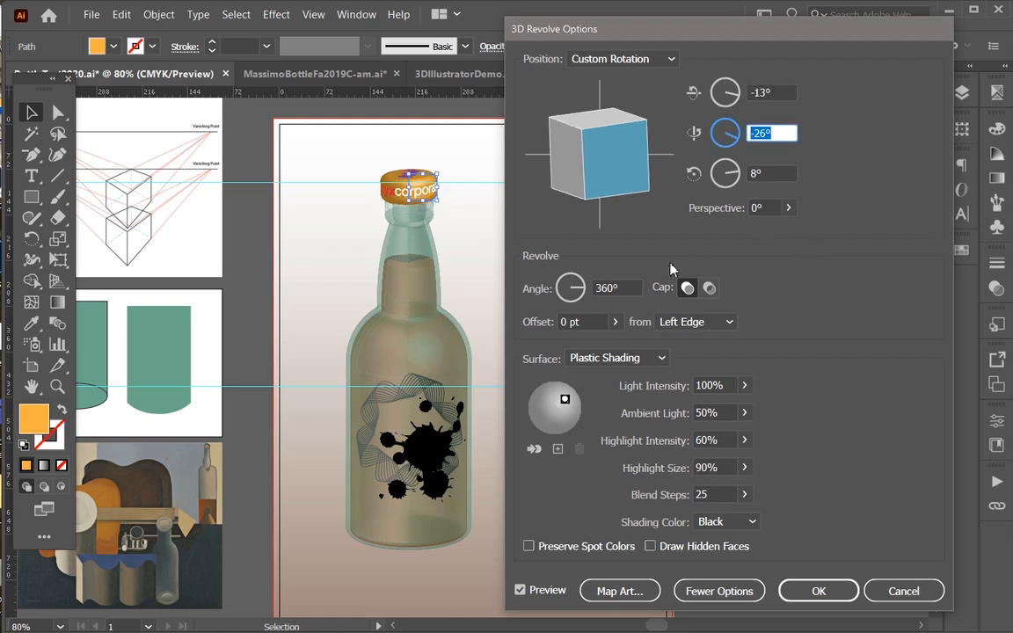
key("Tab")
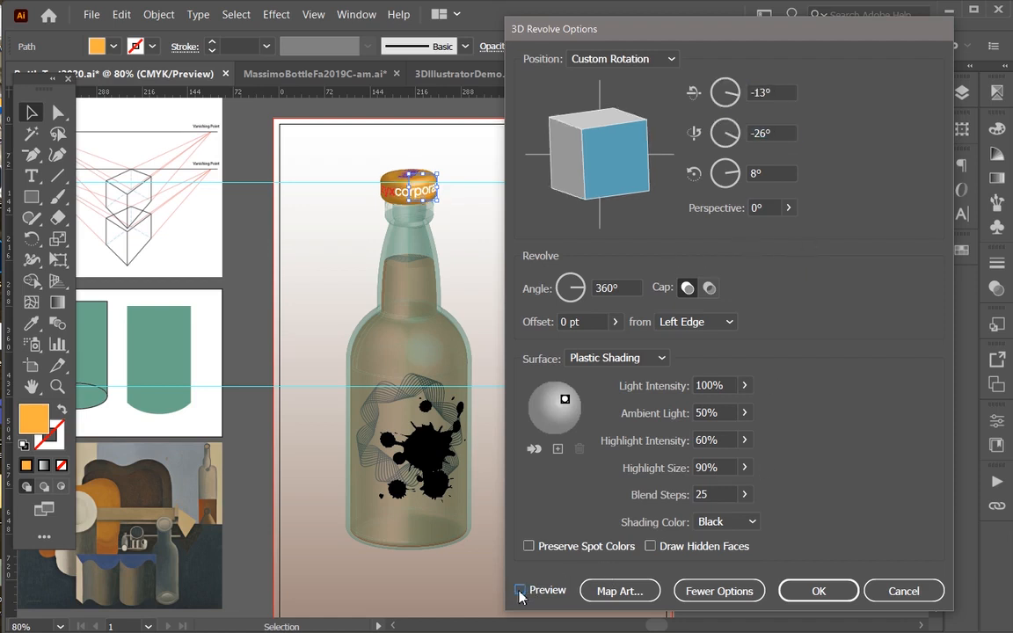
- Try the orange cap with a Y rotation of 10° and a Z rotation of 0°, and accept the settings
type("0")
key("shift+Tab")
type("0")
key("Tab")
type("0")
key("shift+Tab")
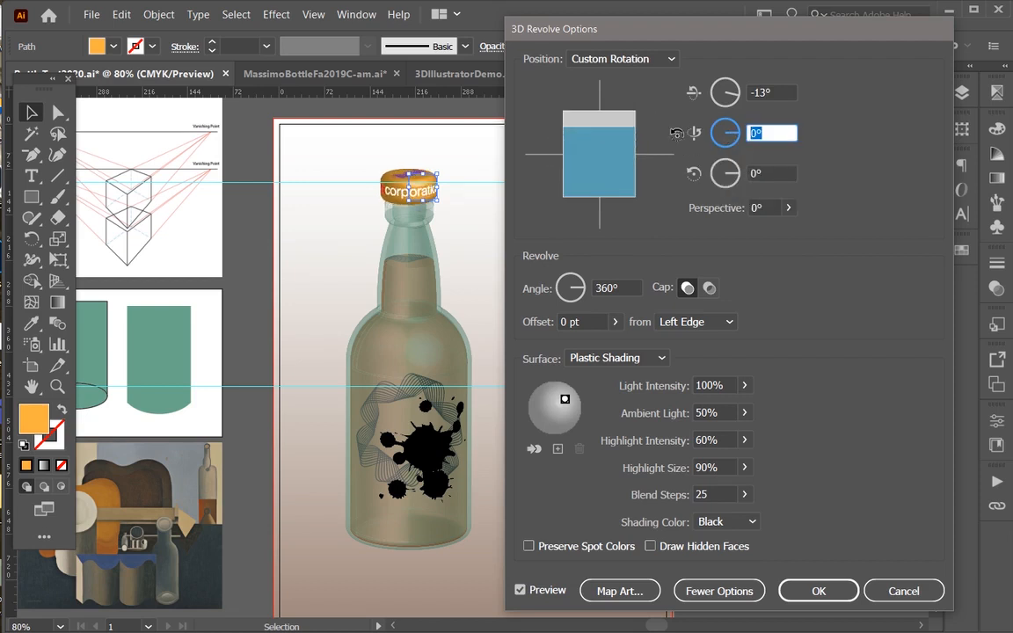
type("10")
key("Tab")
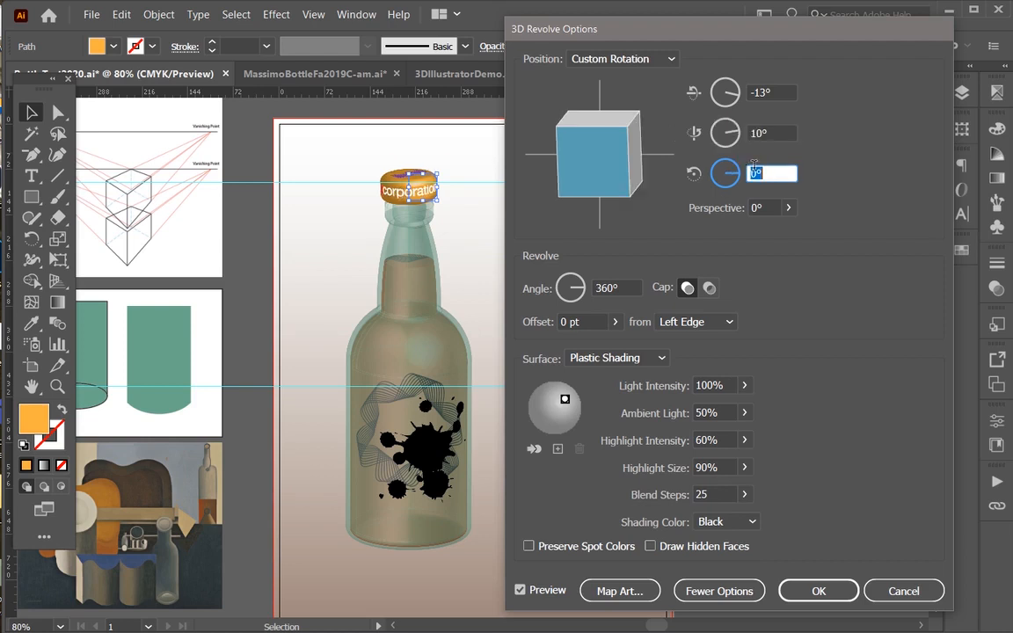
key("Return")
left_click(279, 197)
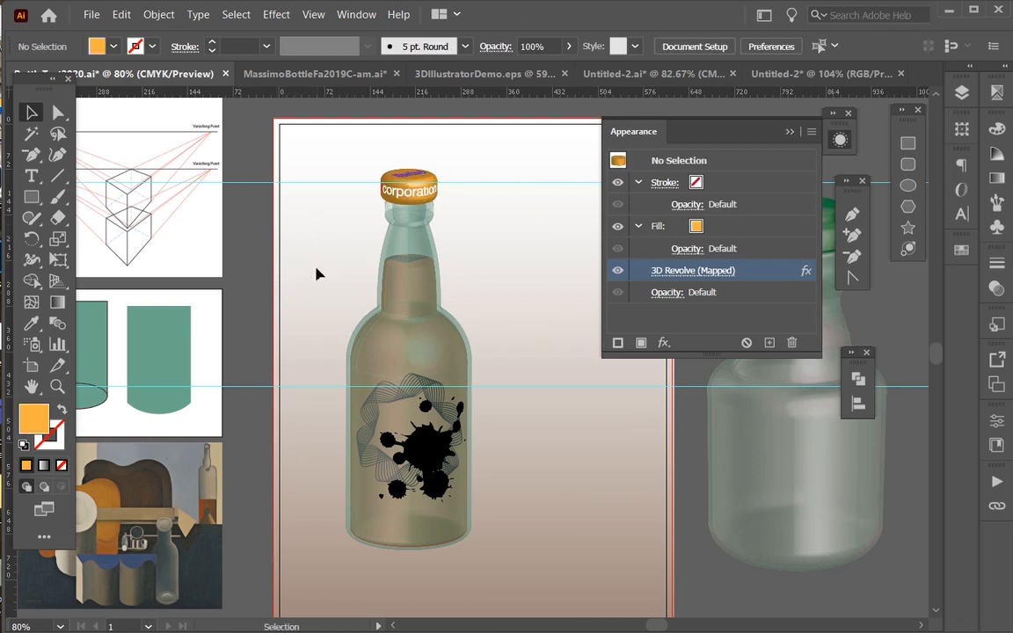
left_click(391, 193)
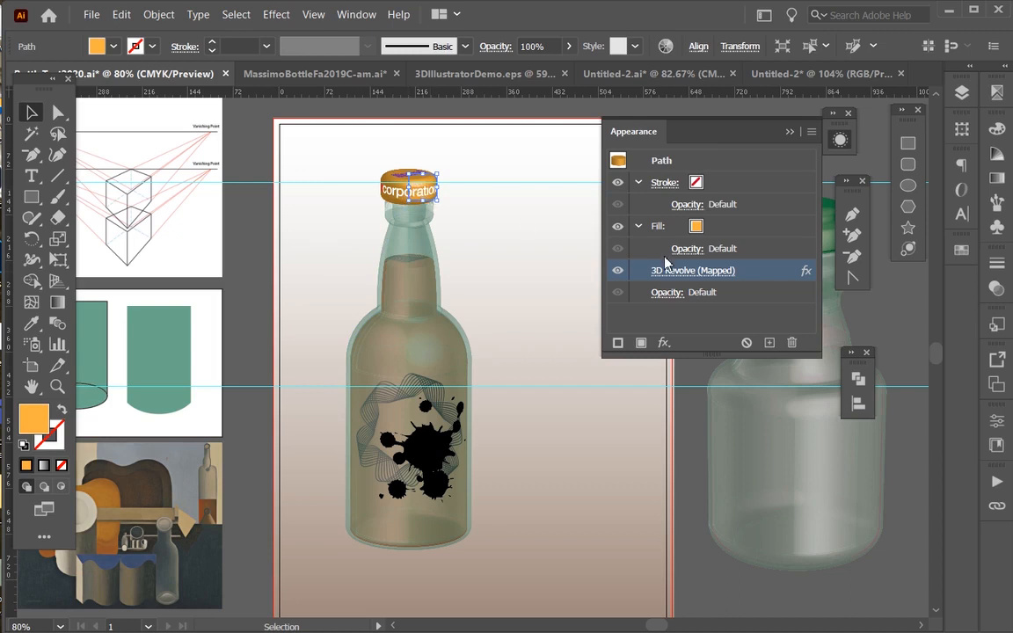
- Move the upper guide just above the orange cap and raise the lower guide to cross the bottle's neck
left_click_drag(259, 182, 249, 155)
left_click_drag(245, 387, 241, 354)
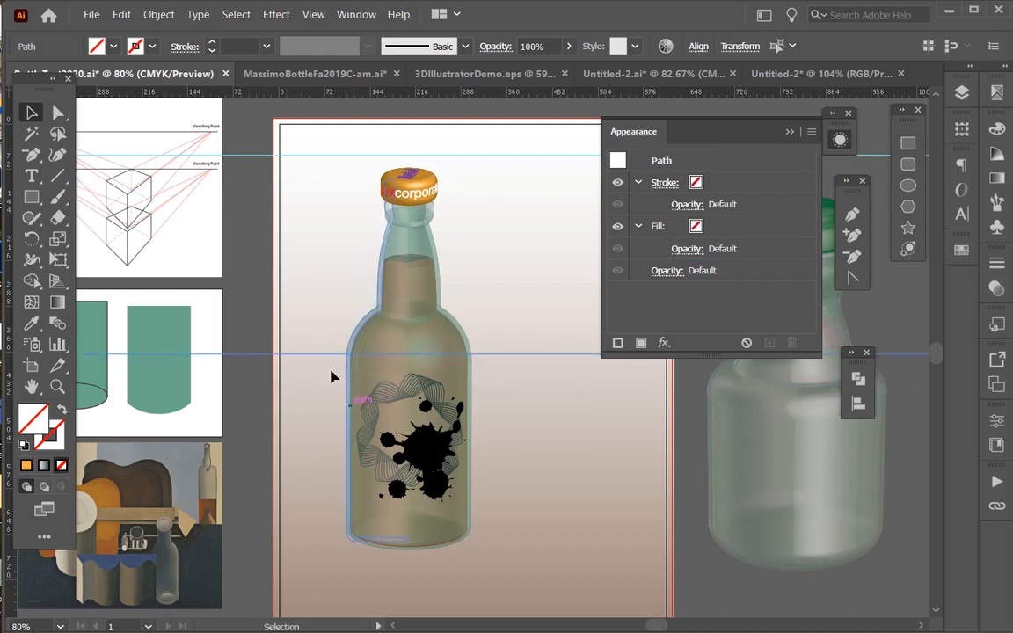
left_click_drag(260, 360, 265, 311)
left_click_drag(387, 197, 344, 191)
left_click_drag(262, 312, 260, 278)
left_click_drag(364, 190, 411, 197)
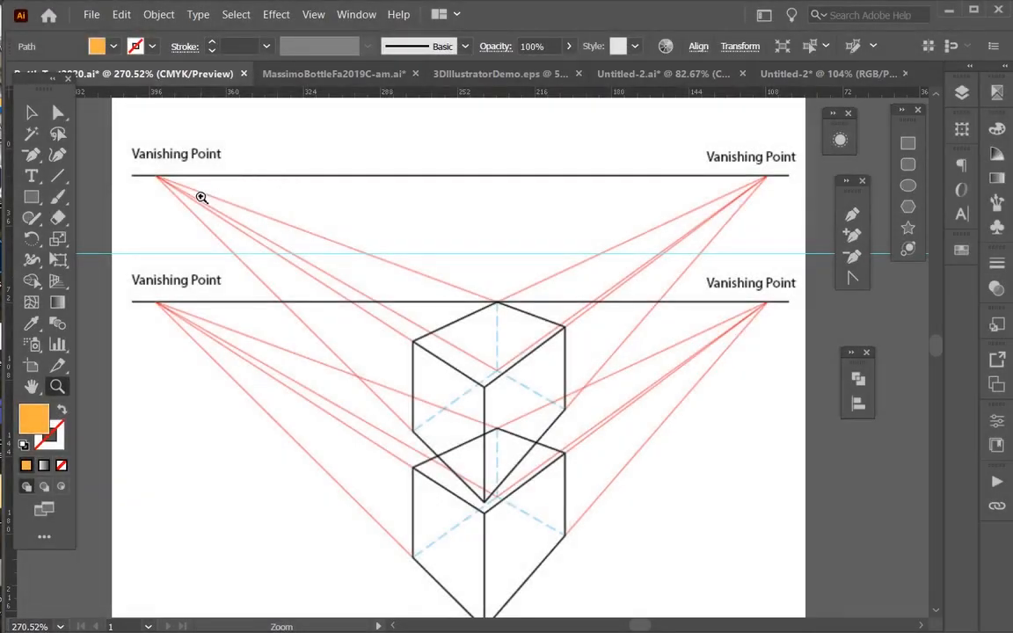
- Move the green-capped bottle about 365 pt left and 17 pt down, onto the artboard beside the first bottle
key("v")
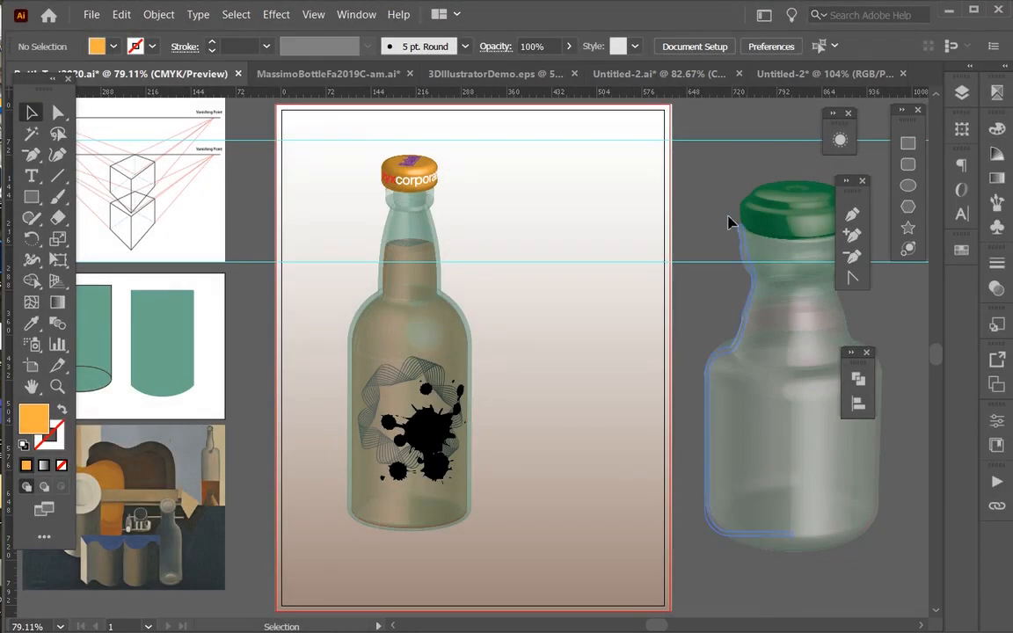
left_click(767, 351)
left_click_drag(759, 334, 567, 373)
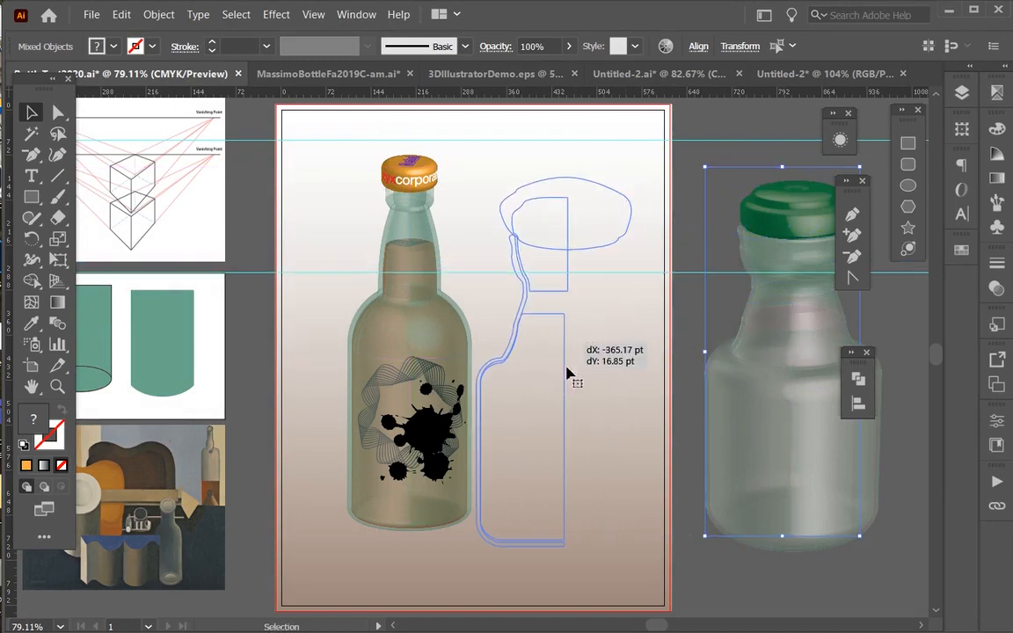
- Try pulling the parts of the green cap away from the second bottle, and undo the moves
left_click(572, 226)
left_click_drag(572, 225, 483, 174)
left_click_drag(618, 260, 618, 260)
left_click(576, 222)
left_click_drag(576, 222, 335, 214)
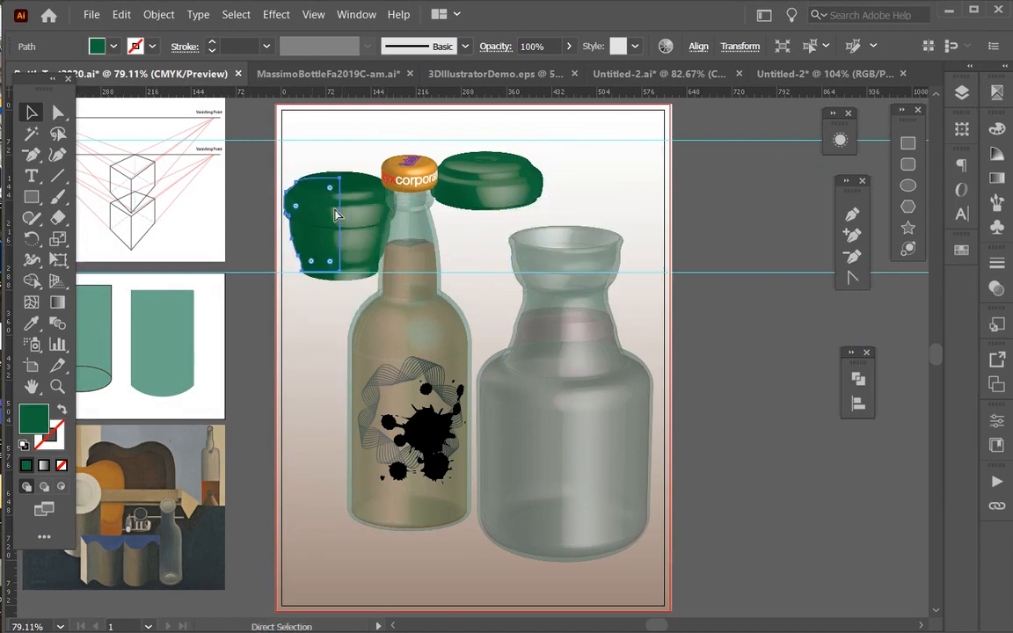
key("ctrl+z")
key("ctrl+z")
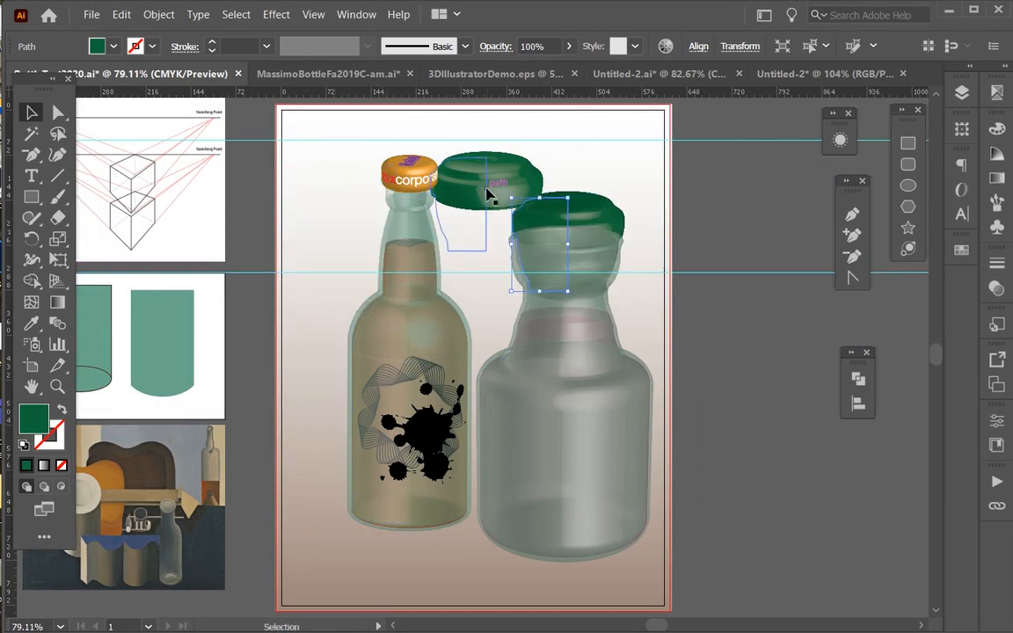
left_click(486, 192)
key("ctrl+z")
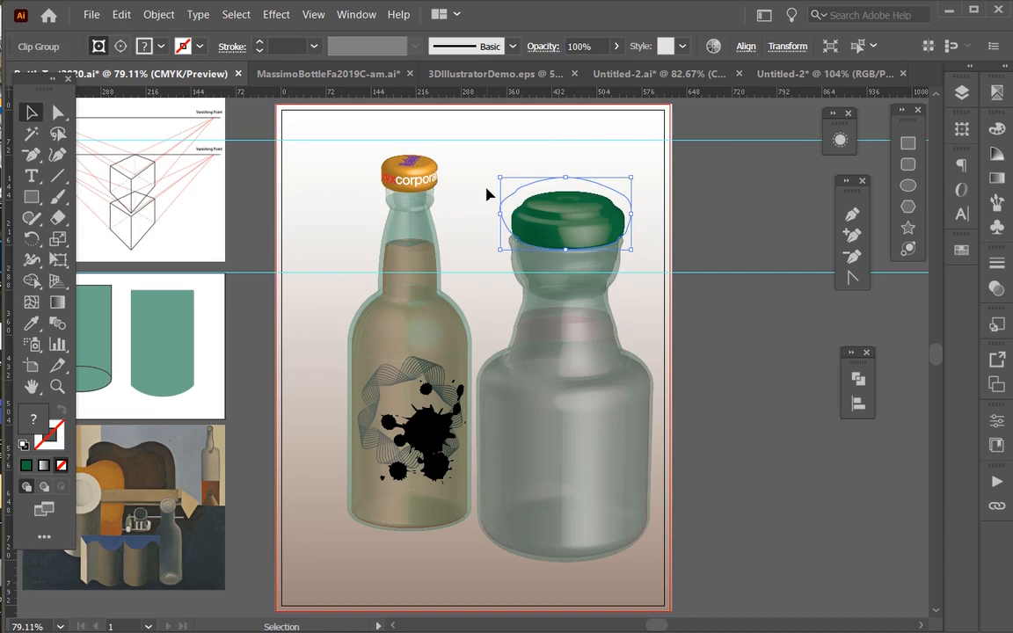
- Isolate the green cap's clip group and examine the revolved cap path and its clipping shape
double_click(536, 184)
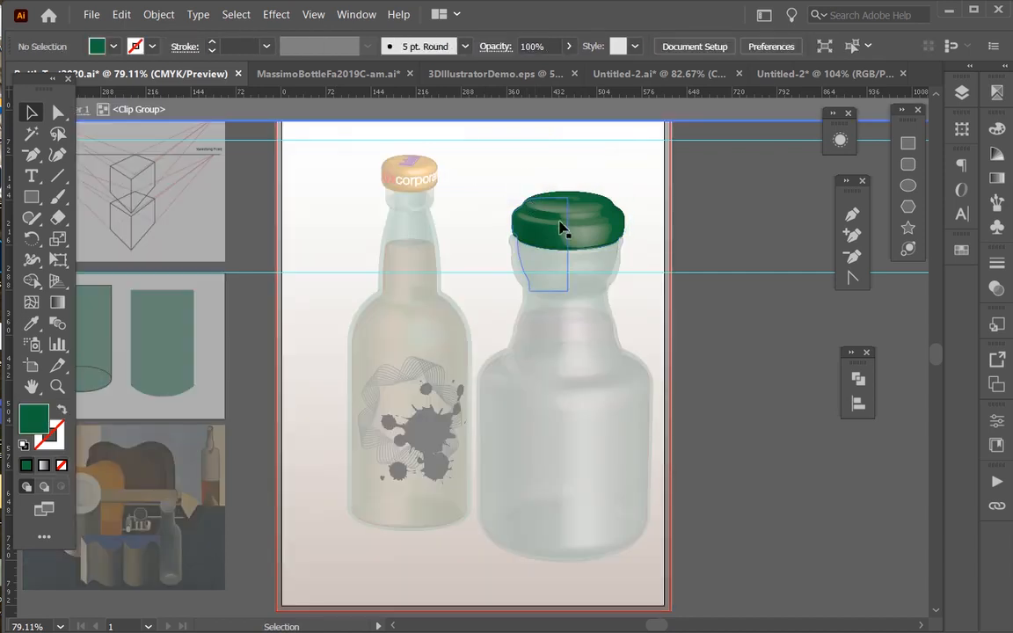
left_click(542, 228)
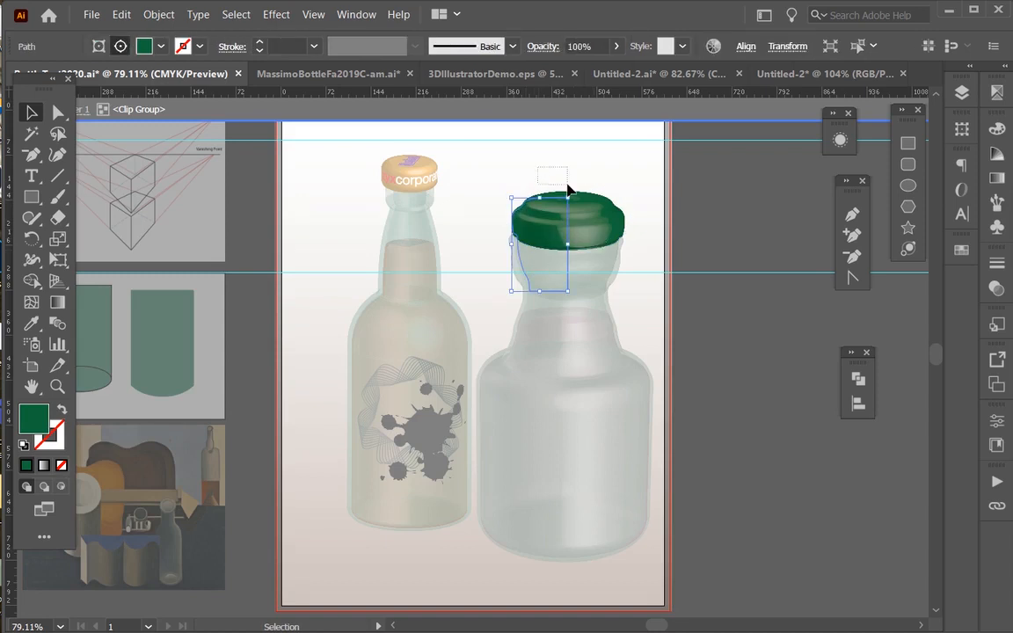
left_click_drag(567, 188, 568, 191)
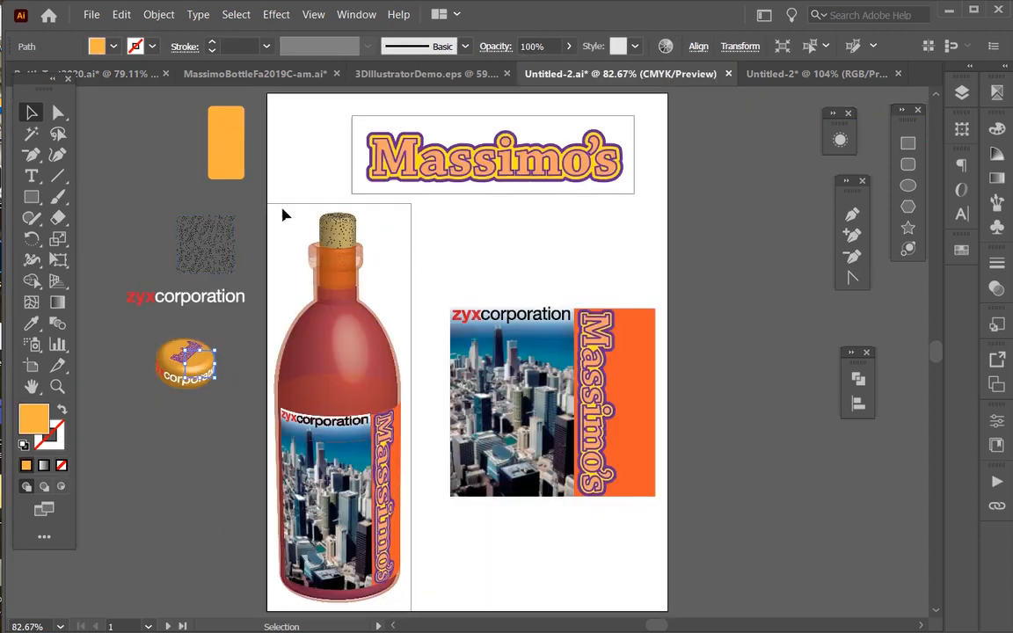
- In Untitled-2.ai, examine the clipped cork in the red bottle's neck up close, and fit the artboard in view
left_click(56, 385)
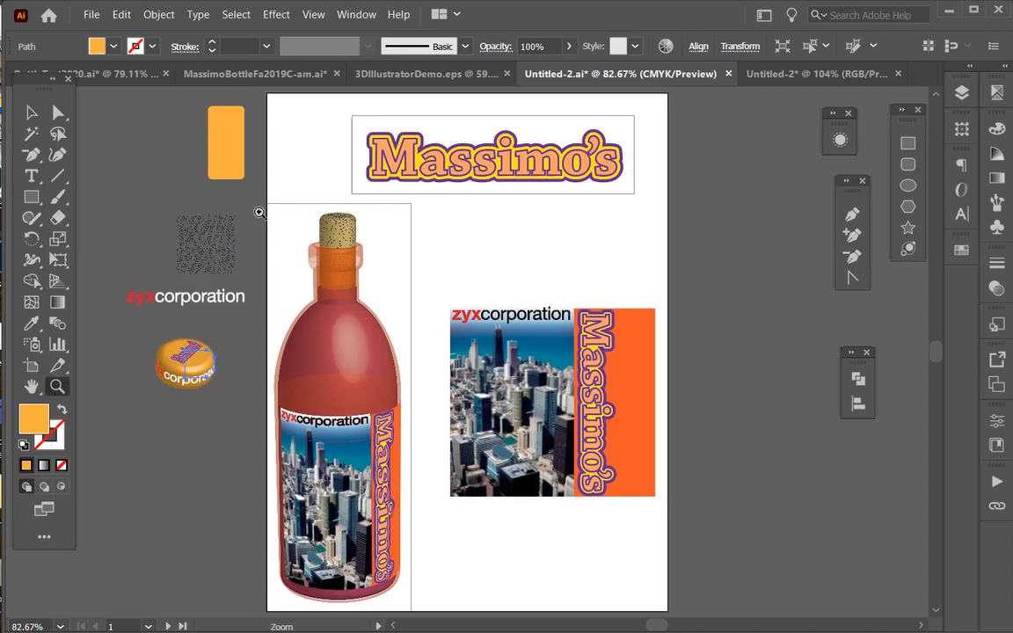
left_click_drag(290, 204, 438, 354)
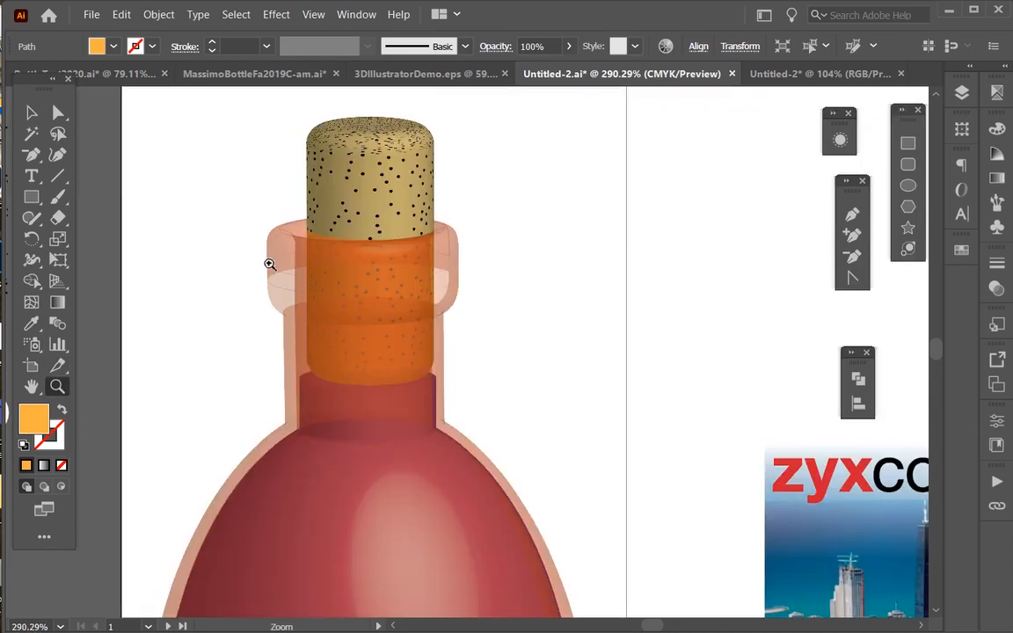
left_click(31, 134)
left_click(411, 180)
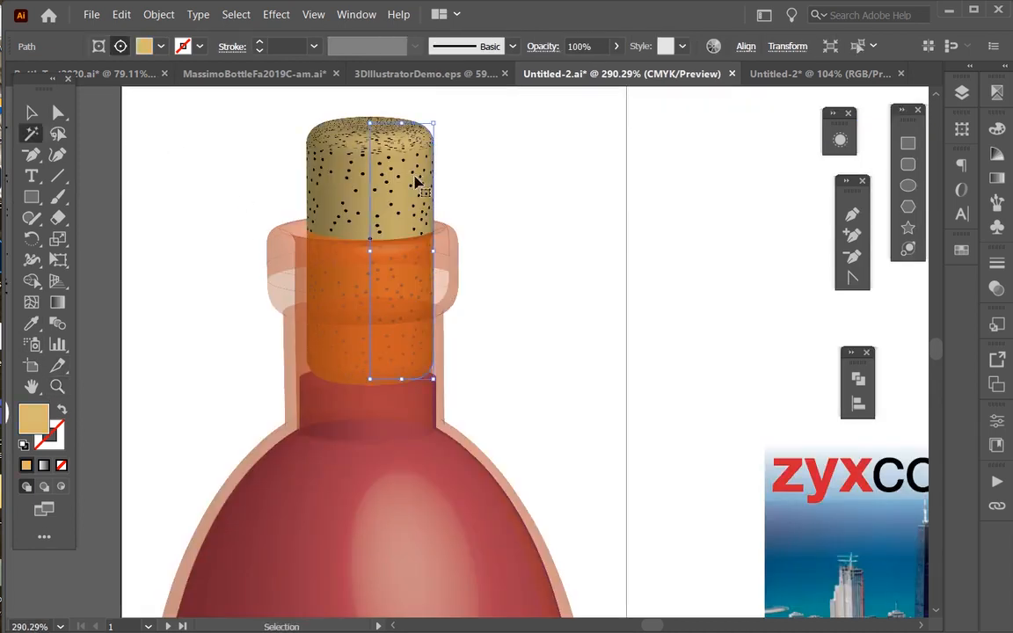
key("ctrl+0")
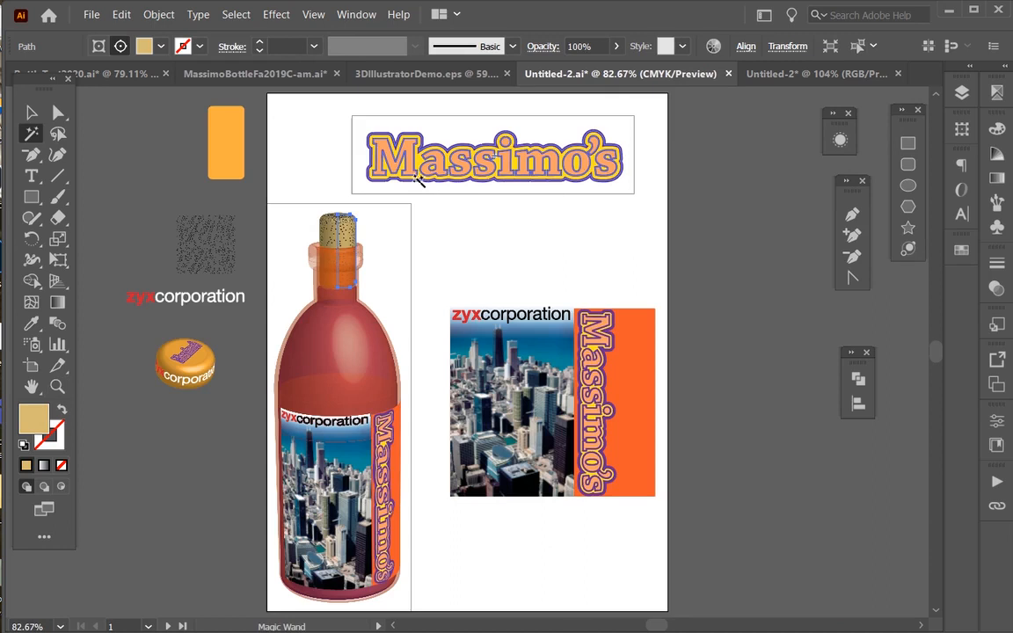
- Open the 3D Revolve (Mapped) effect settings of the selected cork path for examination
key("shift+F6")
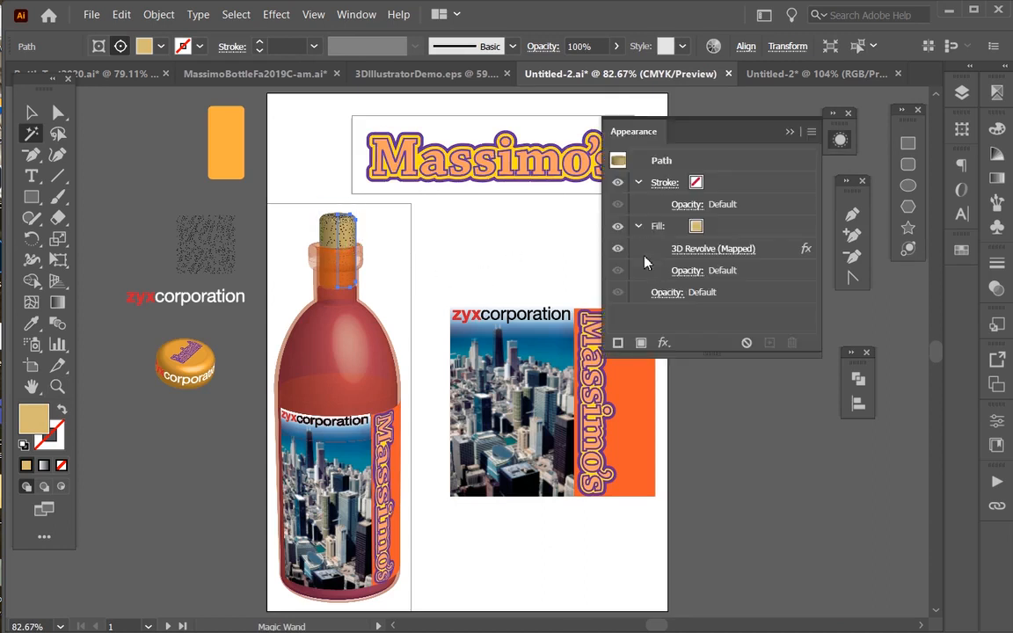
left_click(644, 248)
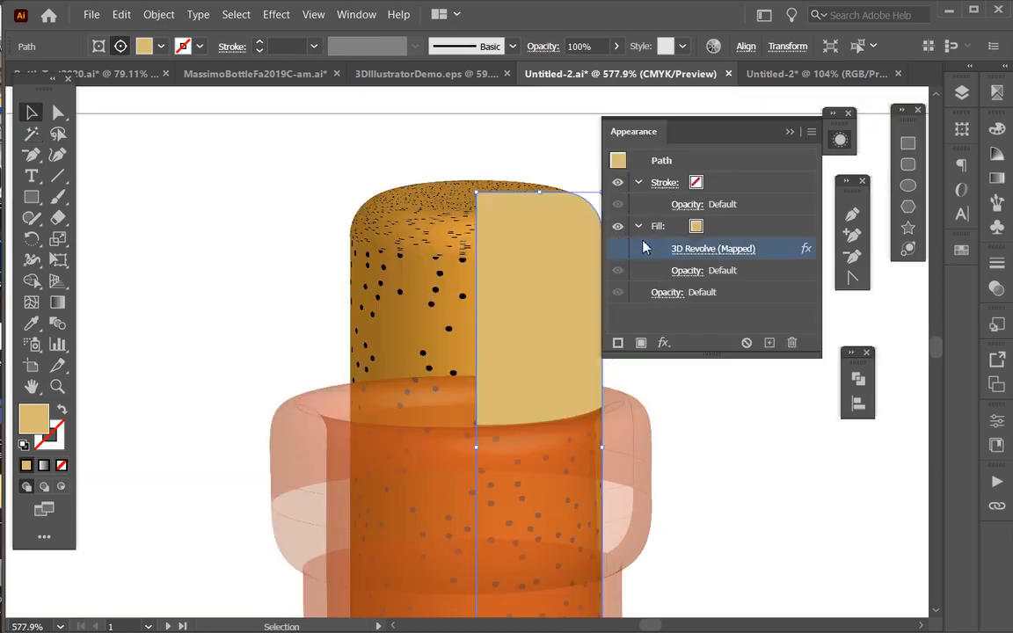
left_click(617, 249)
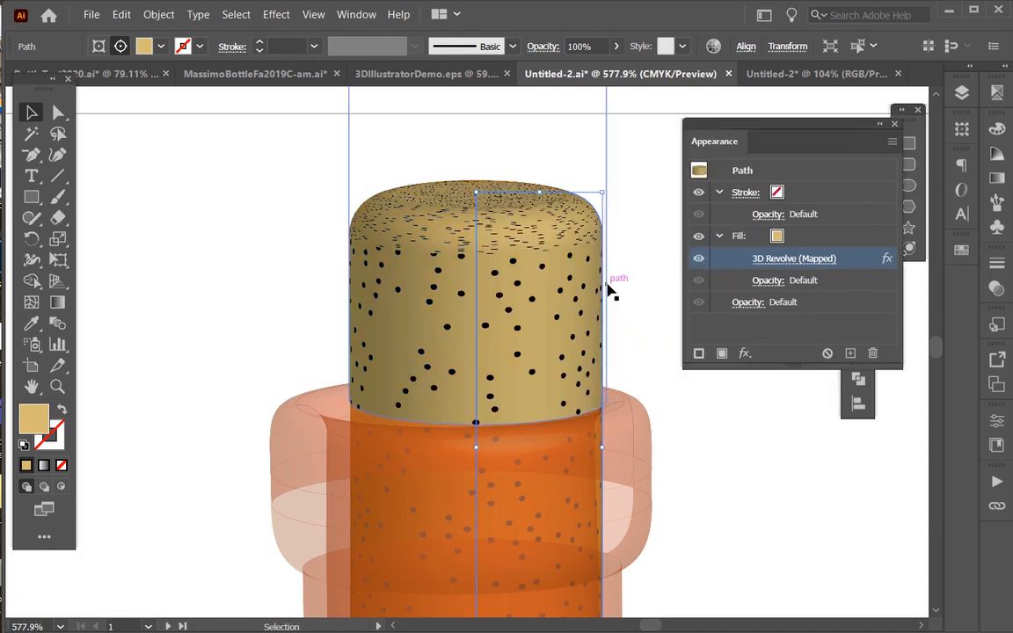
left_click(684, 248)
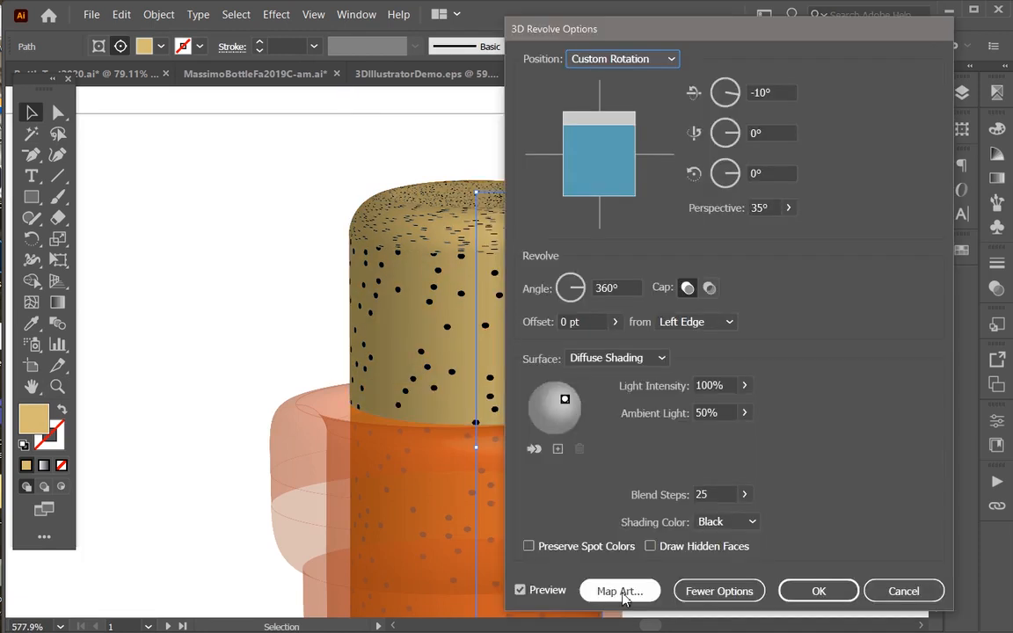
- Examine how the Cork symbol is mapped onto surfaces 1 to 4 of the revolved cork, and fit the artboard in view
left_click(620, 591)
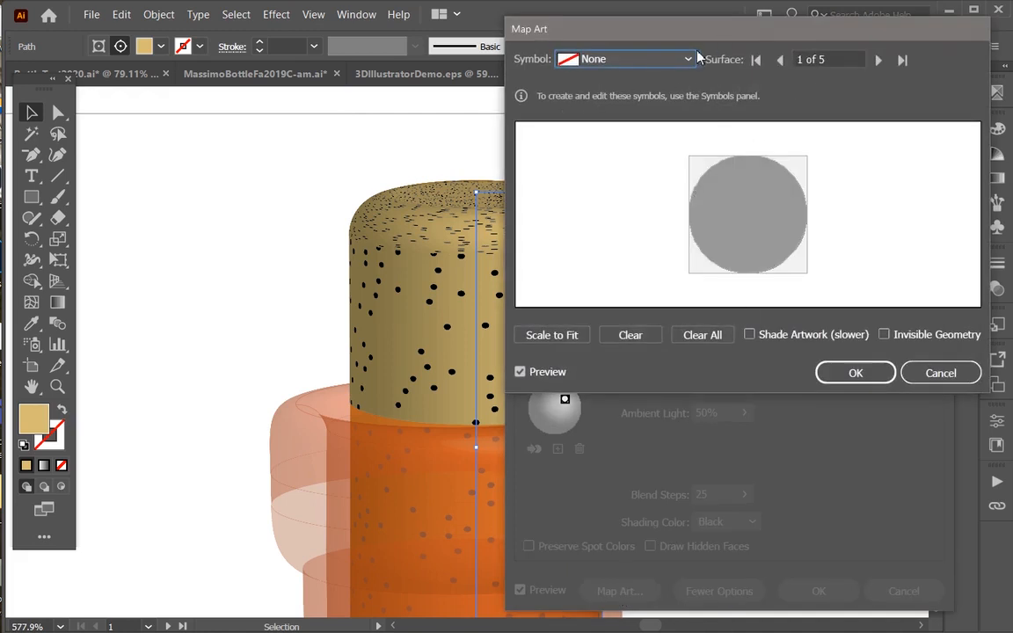
left_click(625, 55)
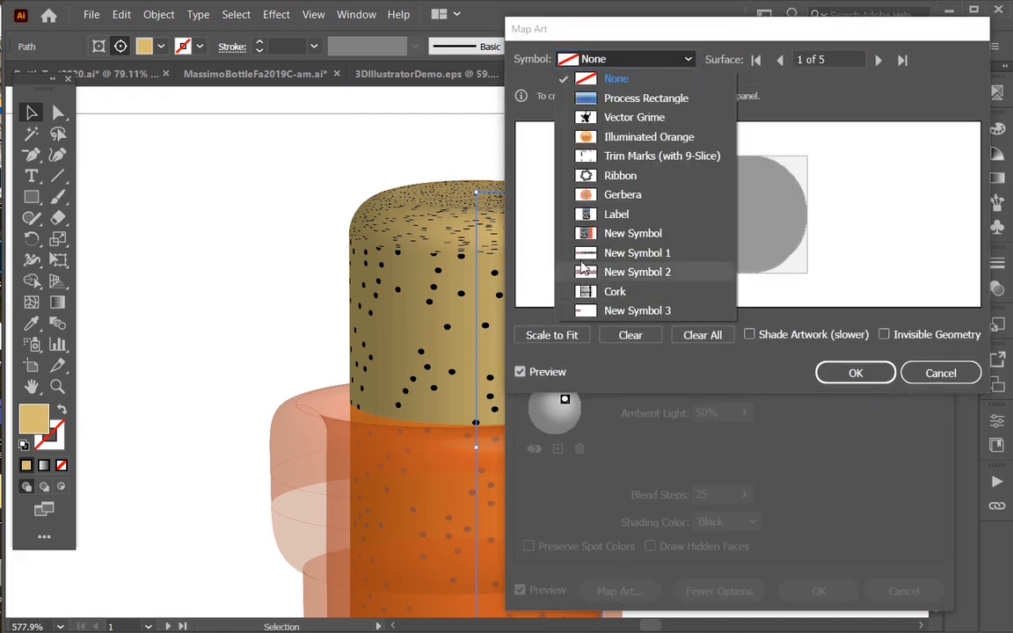
left_click(732, 48)
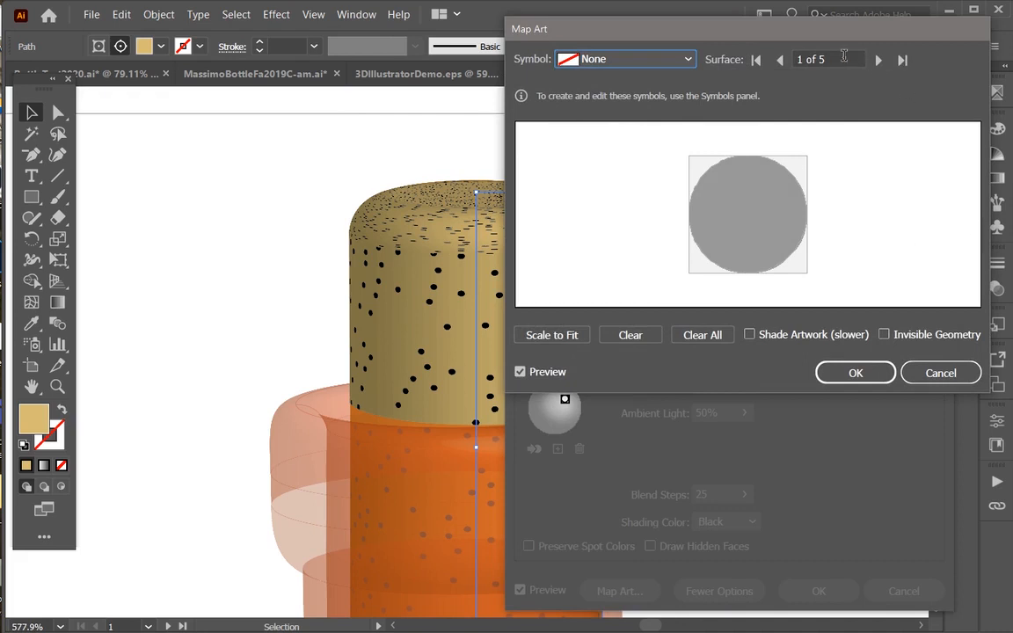
left_click(878, 59)
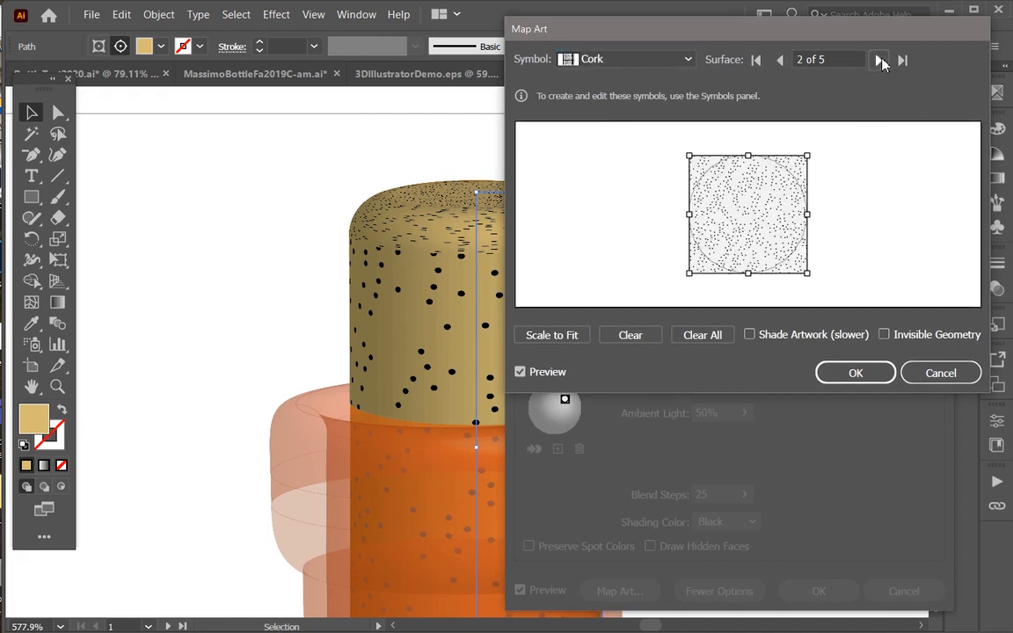
left_click(878, 59)
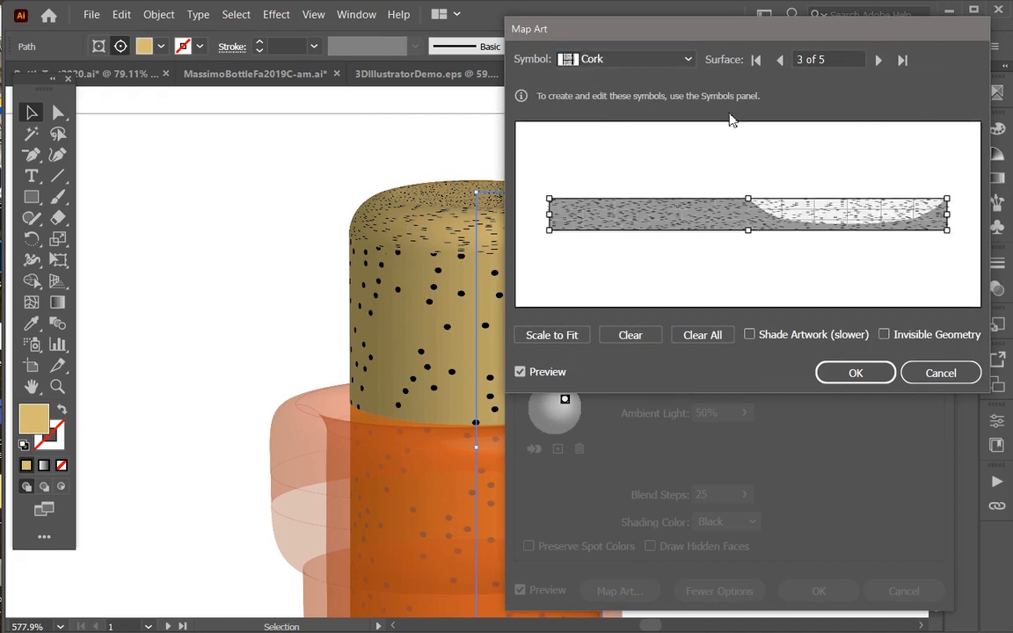
left_click(877, 59)
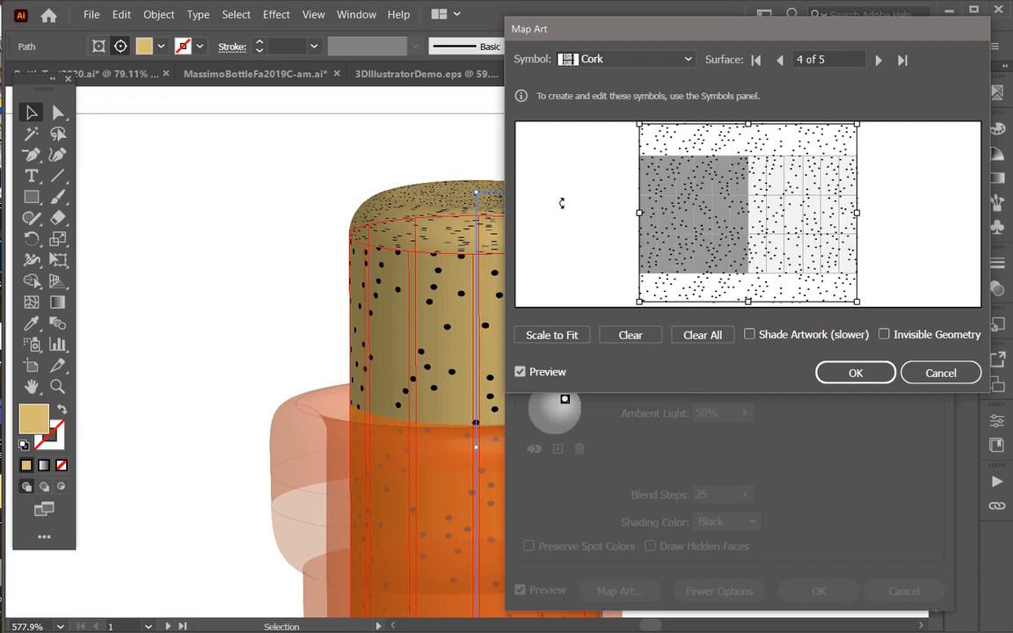
left_click(862, 378)
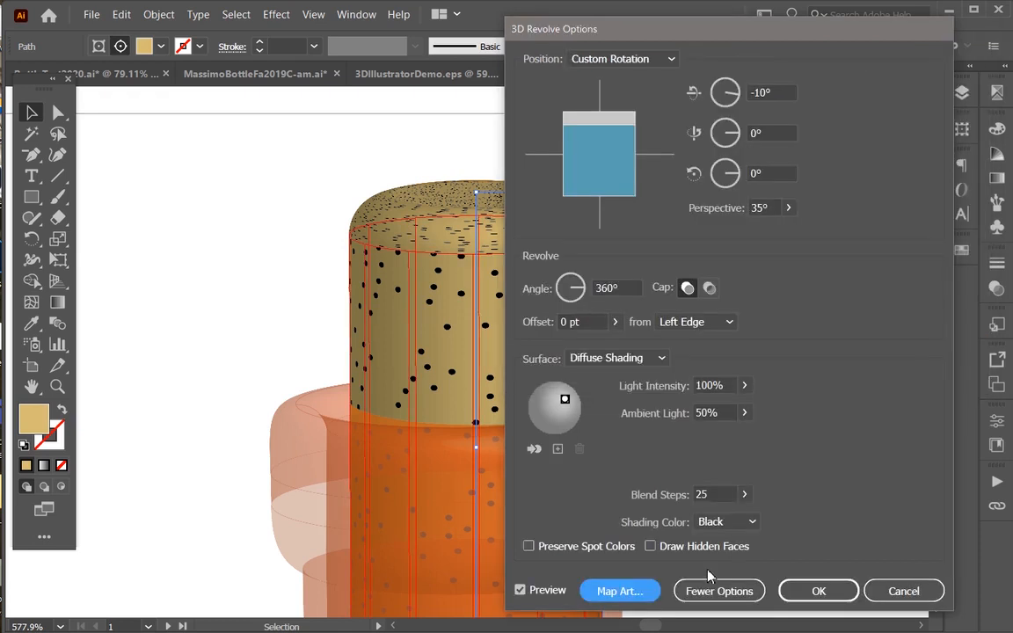
left_click(816, 592)
key("ctrl+0")
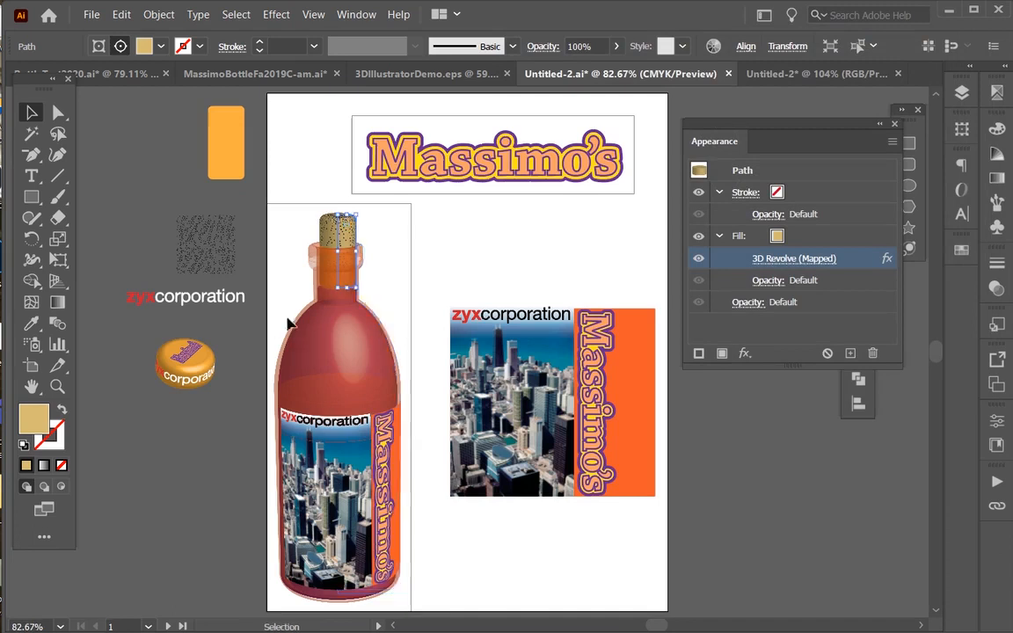
- Move the loose dot artwork onto the artboard above the city image, and draw a small rectangle filled with the dot pattern beside it
left_click(162, 195)
left_click_drag(208, 241, 479, 246)
left_click_drag(533, 220, 601, 252)
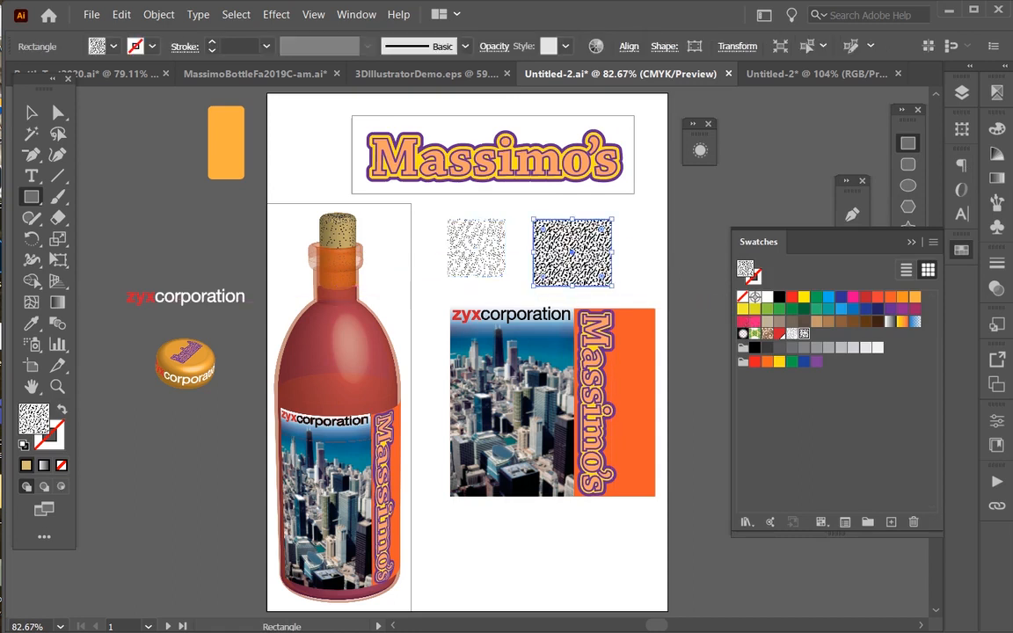
- Undo the moves that pulled the cork pieces away from the red bottle's neck
key("v")
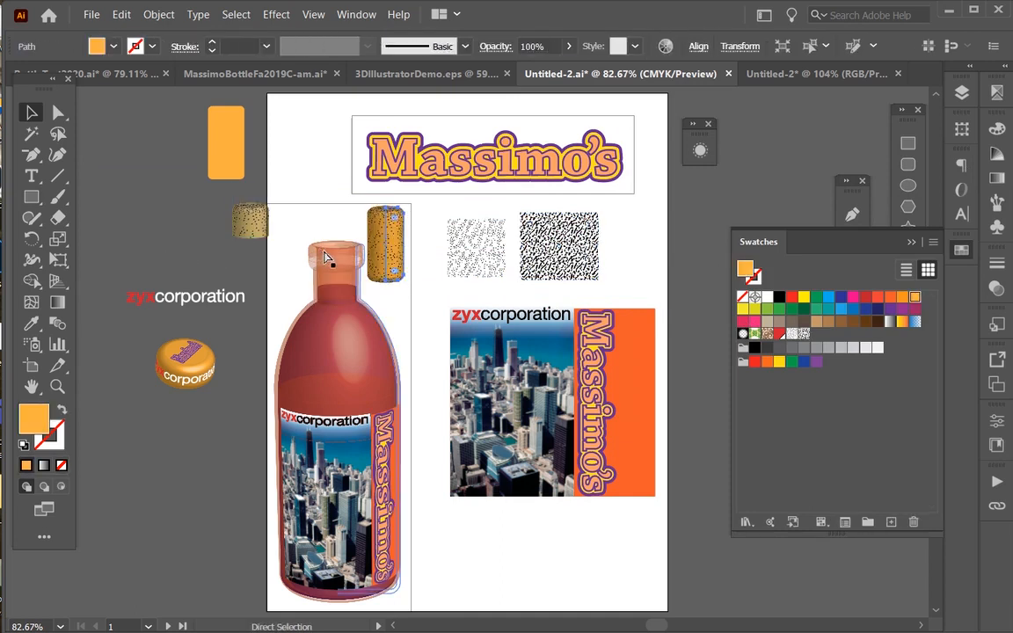
key("ctrl+z")
key("ctrl+z")
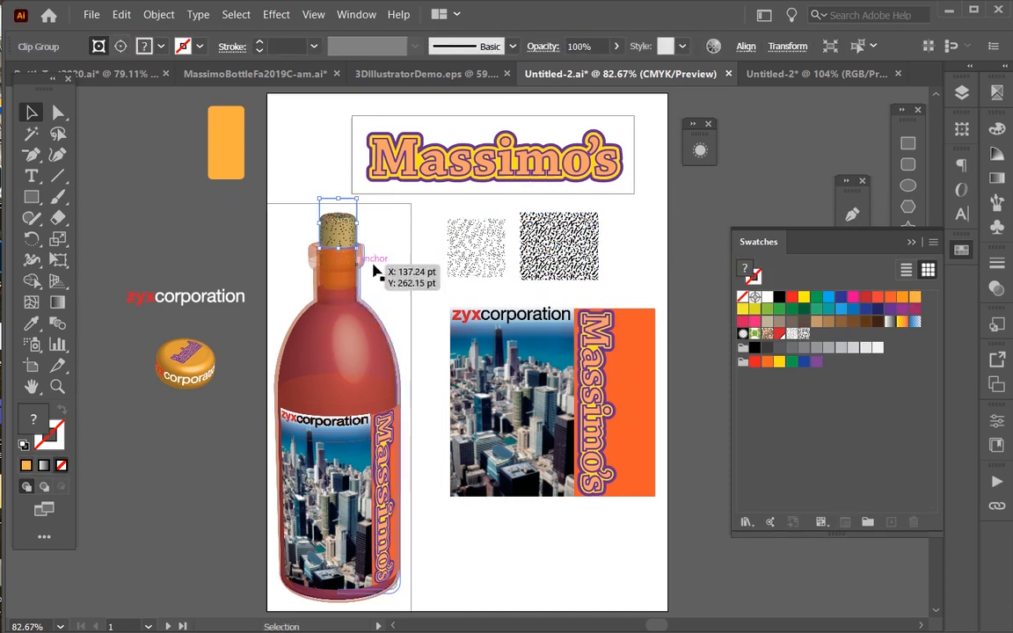
left_click(220, 251)
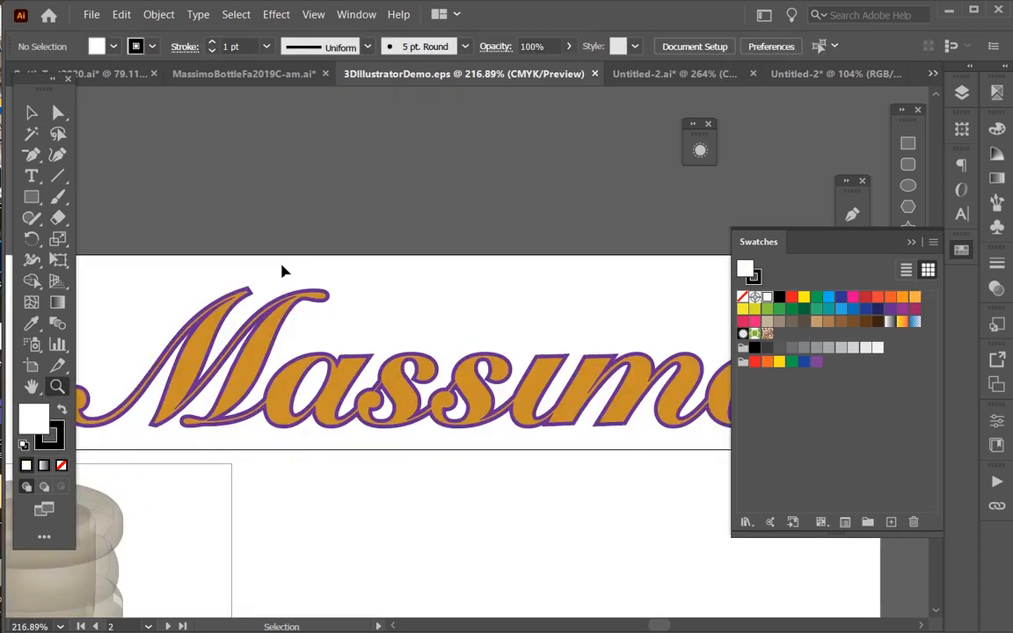
- In 3DIllustratorDemo.eps, select the outlined Massimo script lettering and examine it at full width
key("ctrl+minus")
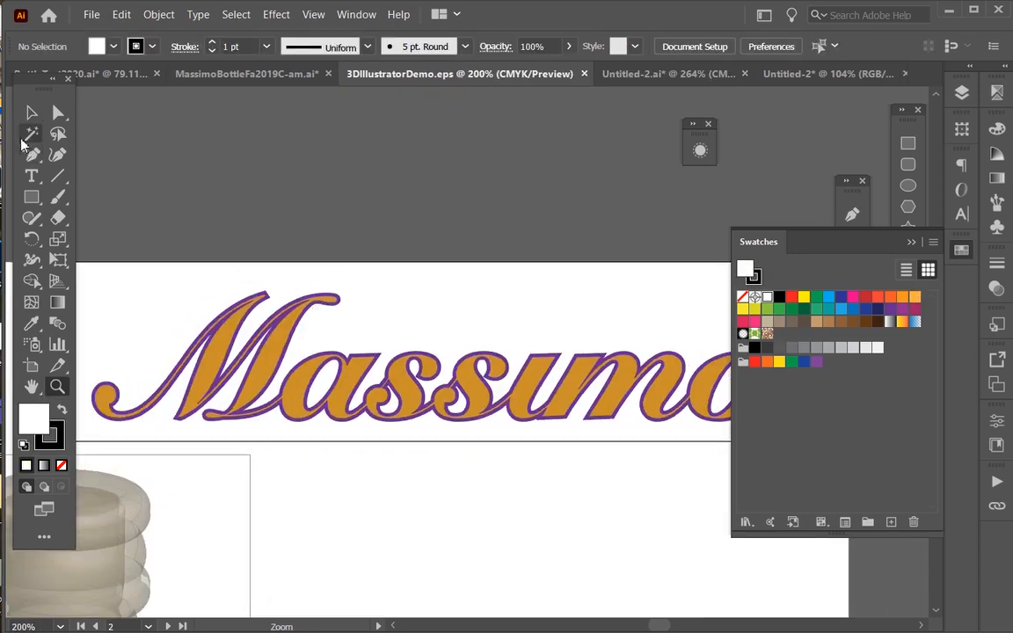
left_click(31, 112)
left_click(396, 347)
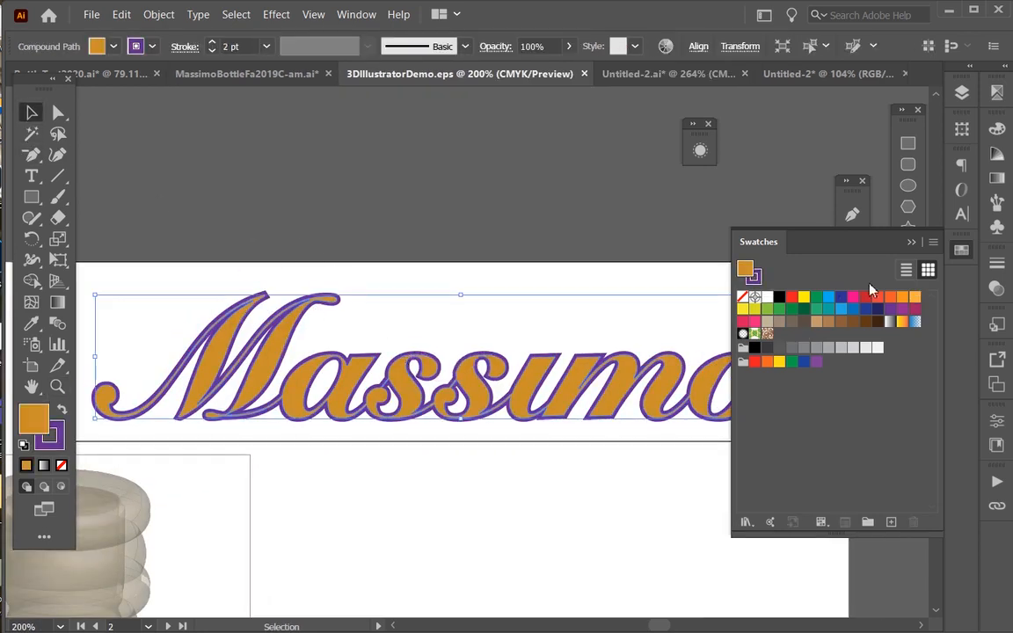
left_click(911, 243)
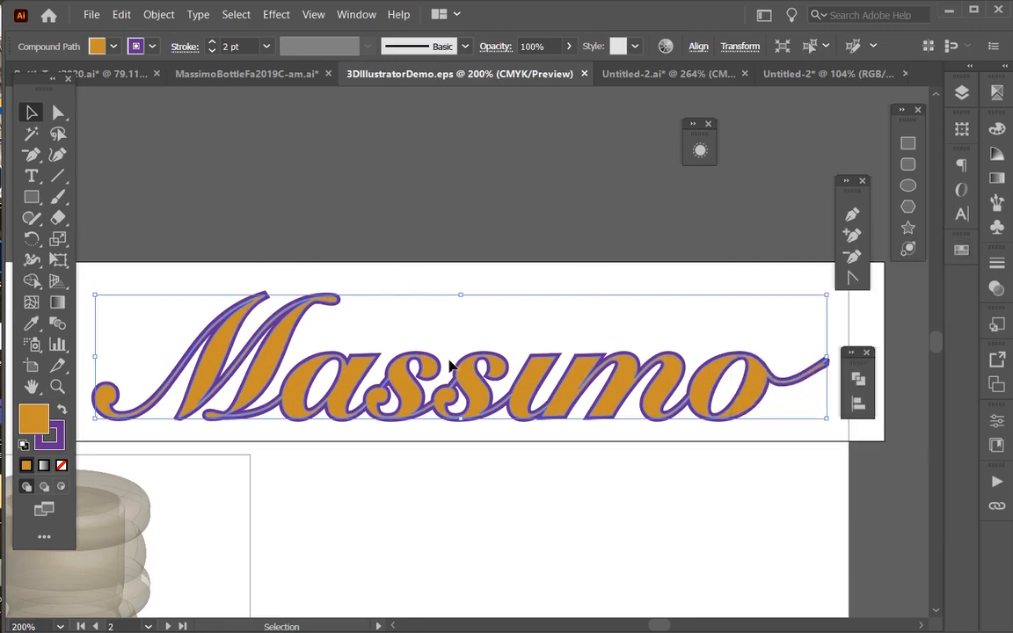
- In MassimoBottleFa2019C-am.ai, open the Character settings for the black Massimo's script text and set its baseline shift to 0 pt
left_click(668, 74)
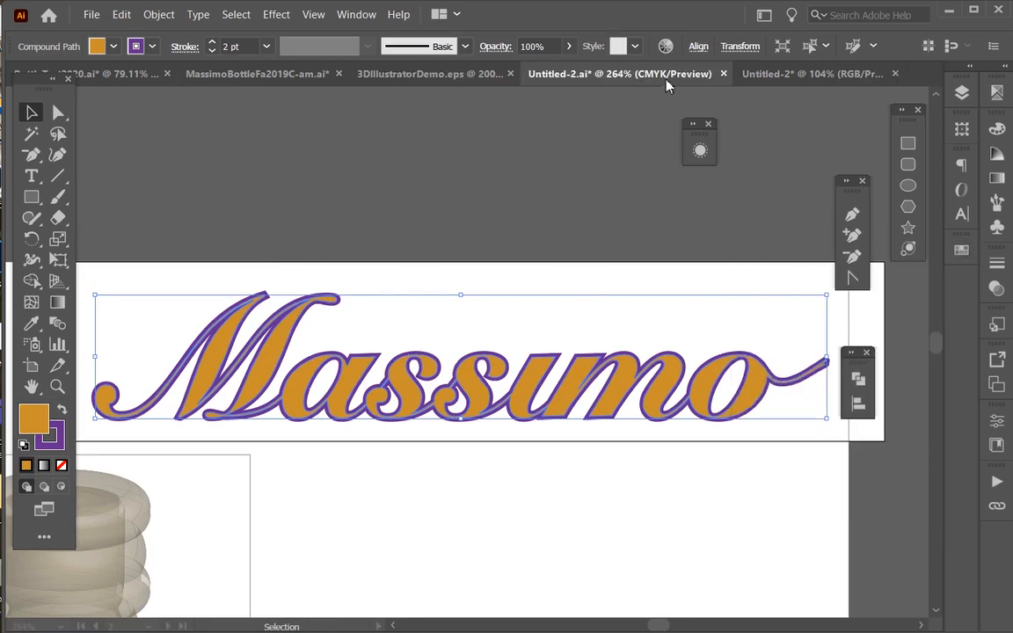
left_click(254, 74)
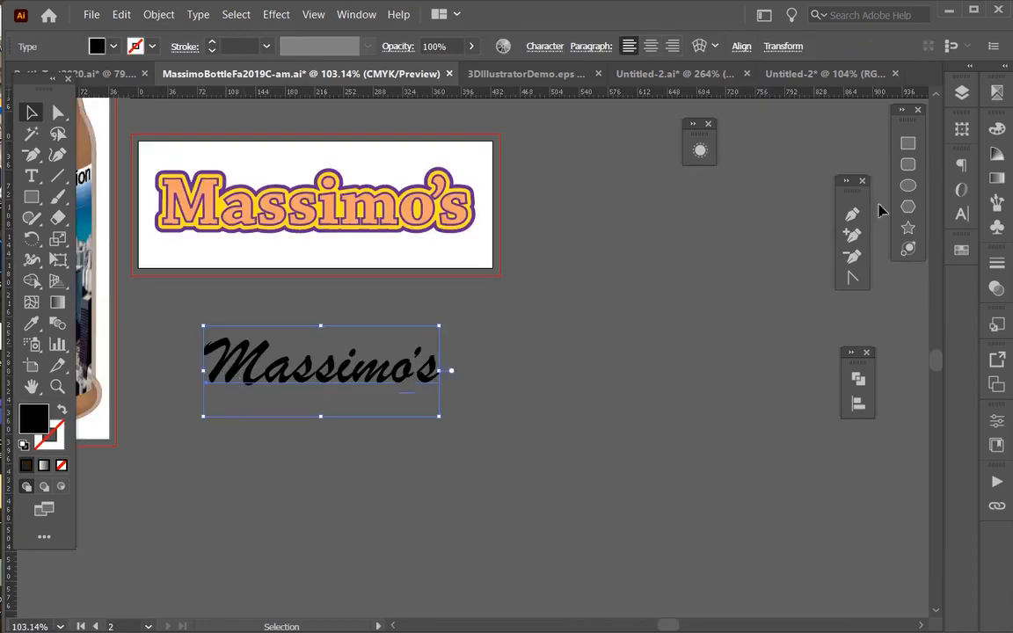
key("a")
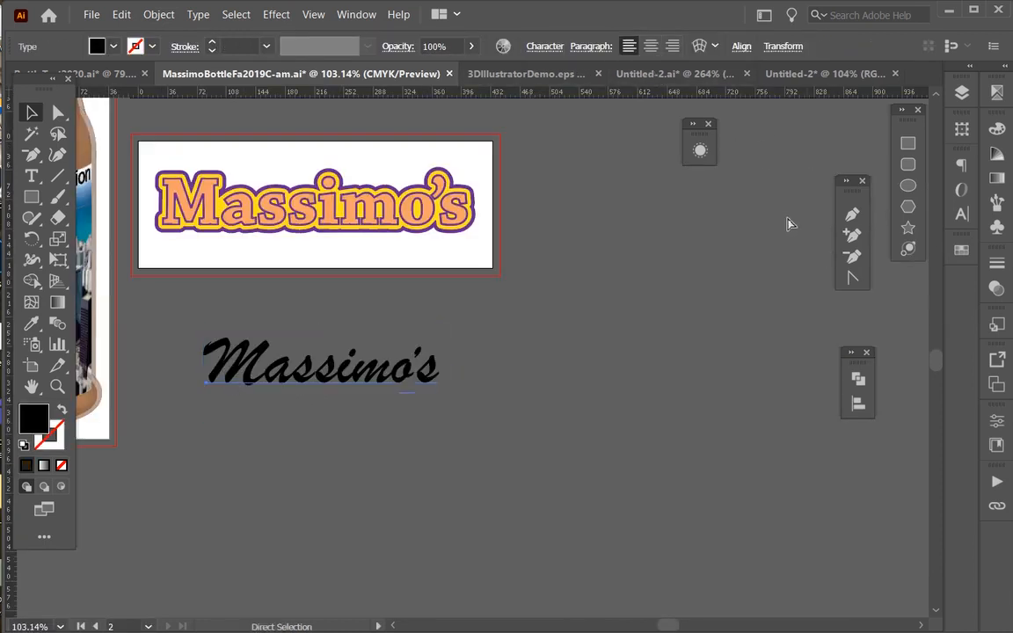
key("ctrl+t")
key("v")
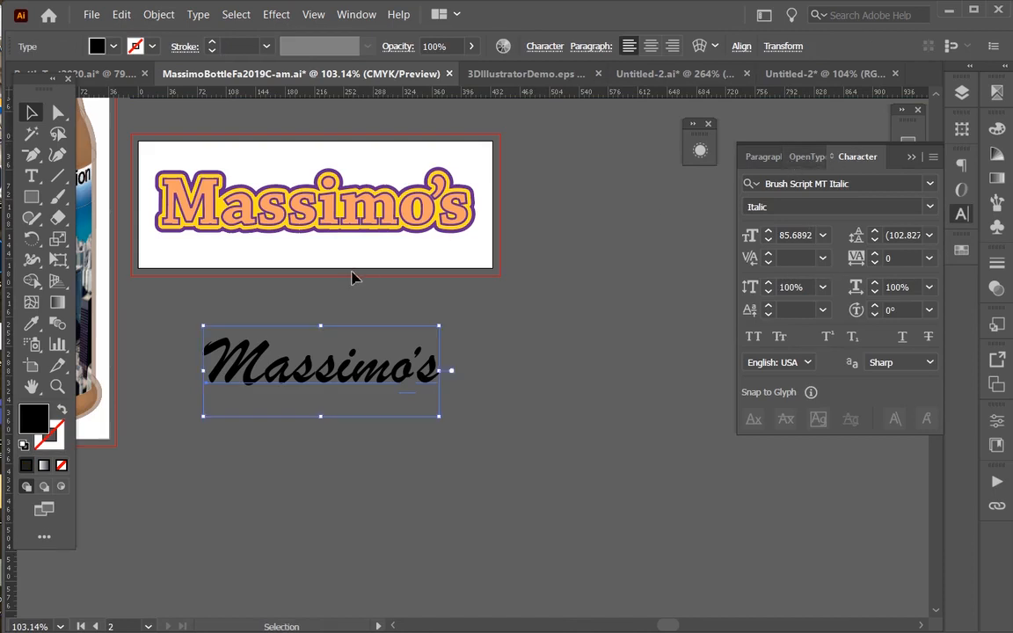
key("t")
left_click_drag(207, 369, 501, 393)
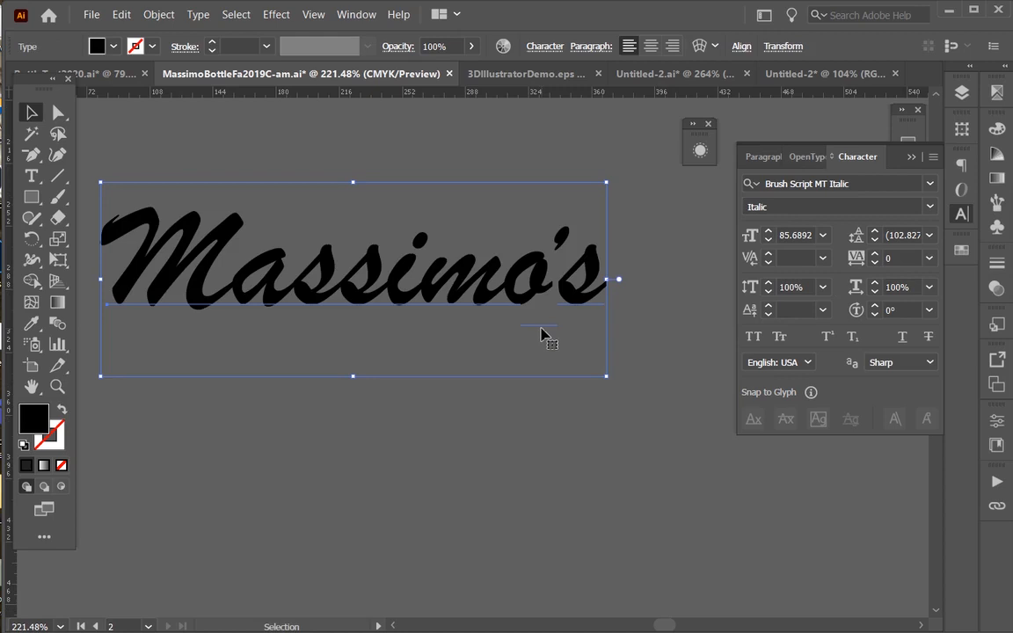
triple_click(423, 273)
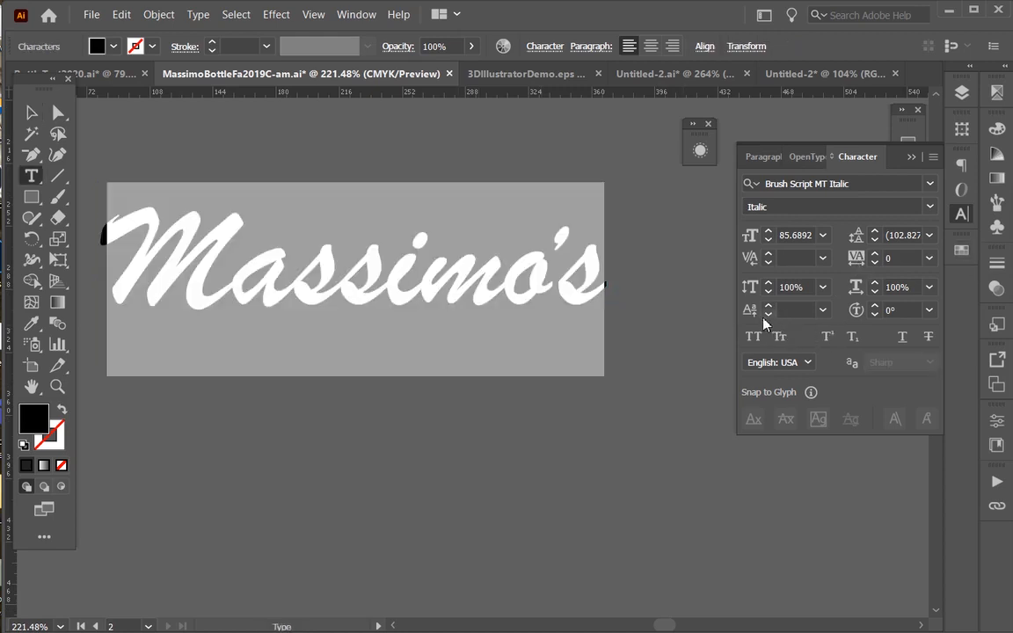
left_click(822, 312)
left_click(844, 430)
left_click(822, 311)
left_click(844, 430)
- Check the kerning around the apostrophe, reset the kerning of all letters after the M to 0, and show hidden characters
left_click(542, 247)
left_click_drag(564, 250, 534, 244)
left_click(546, 255)
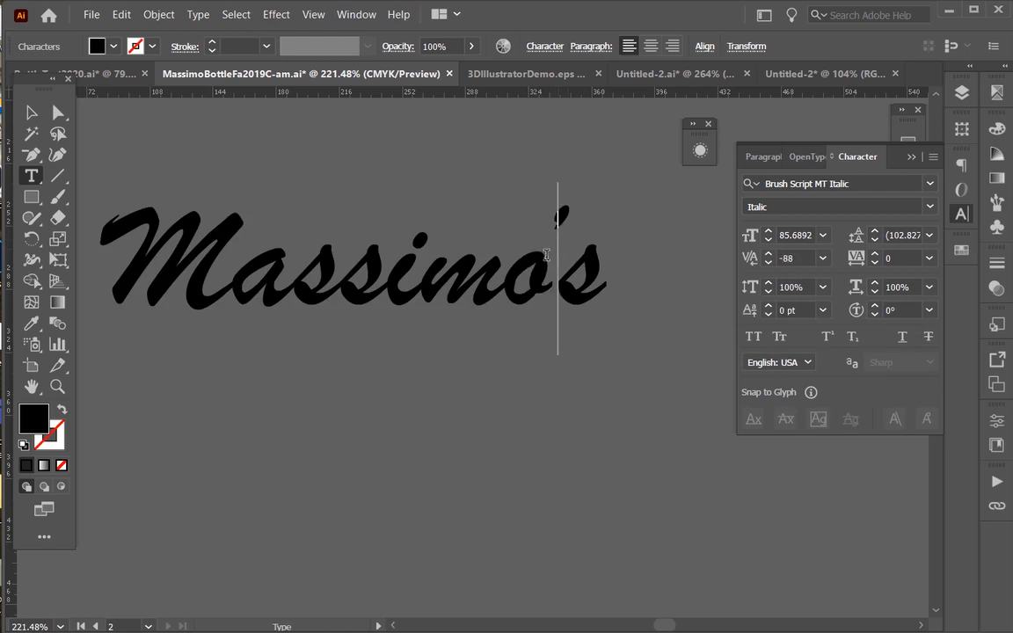
key("shift+Left")
left_click(520, 245)
left_click_drag(602, 265, 182, 212)
left_click(793, 258)
type("0")
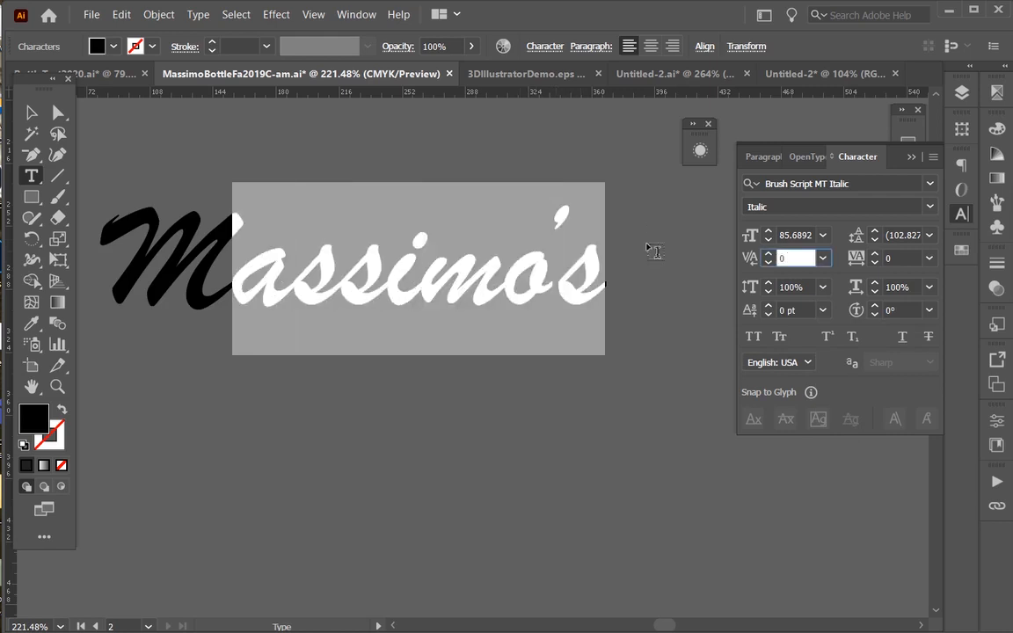
key("Return")
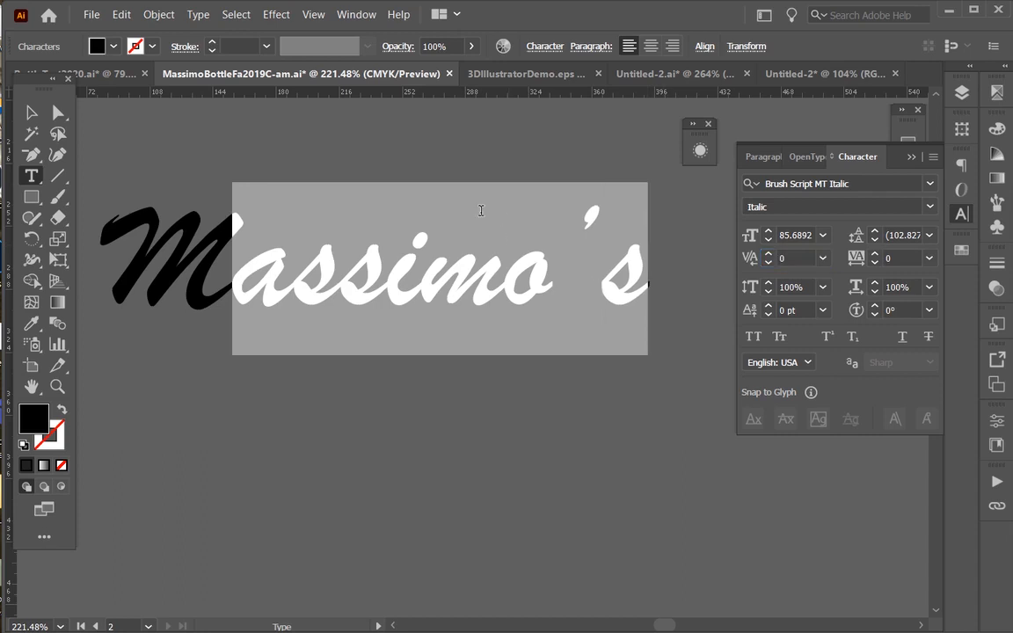
left_click(660, 274)
left_click_drag(650, 268, 233, 202)
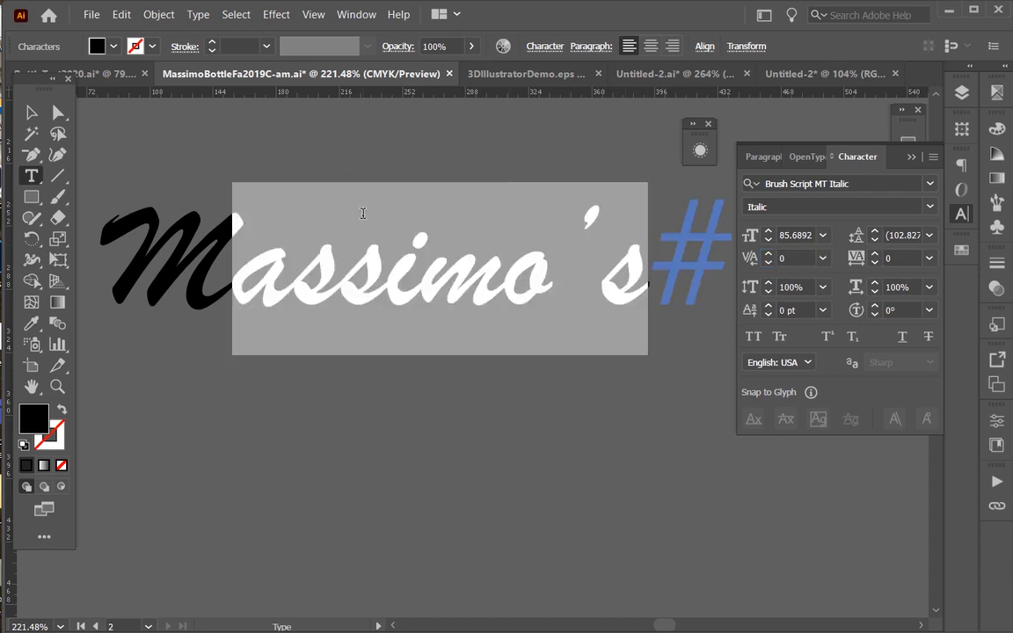
- Kern the gap between the o and the apostrophe, trying -100 and -300 before settling on -200
left_click(412, 264)
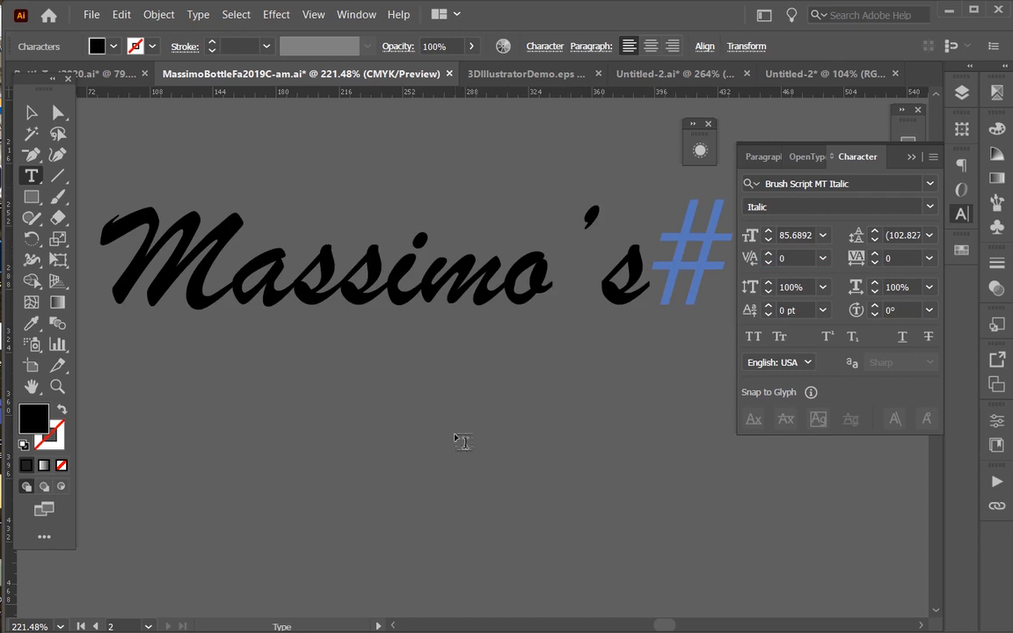
left_click(822, 257)
left_click(843, 340)
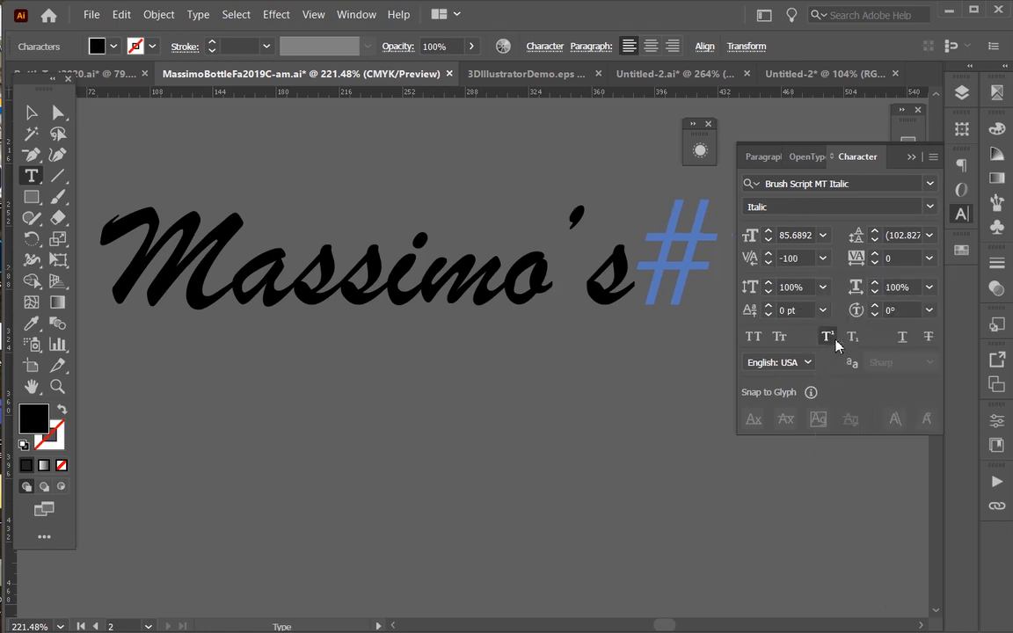
left_click(824, 292)
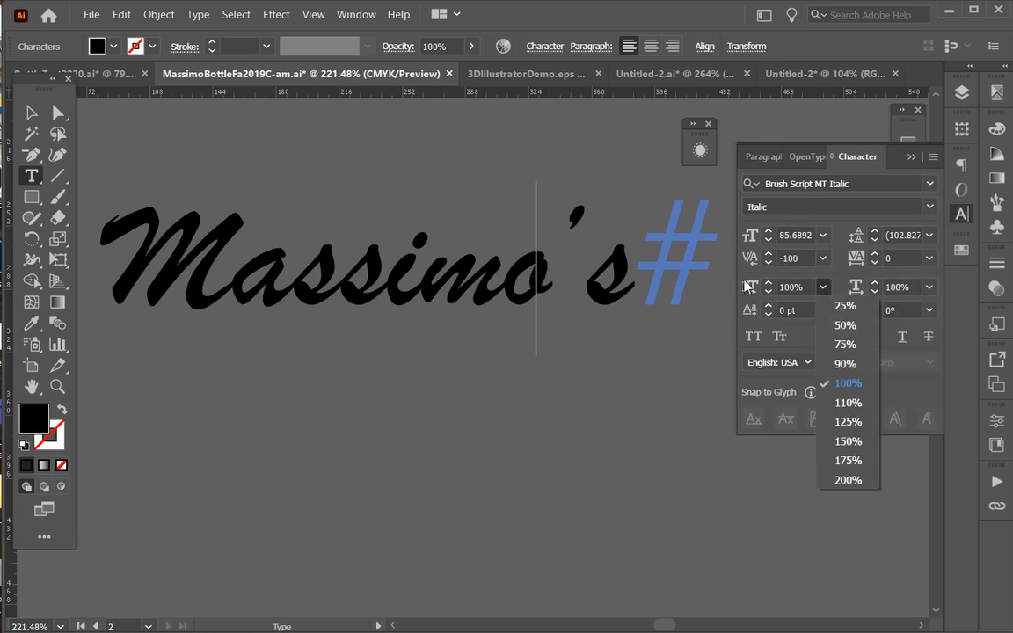
key("Escape")
type("-300")
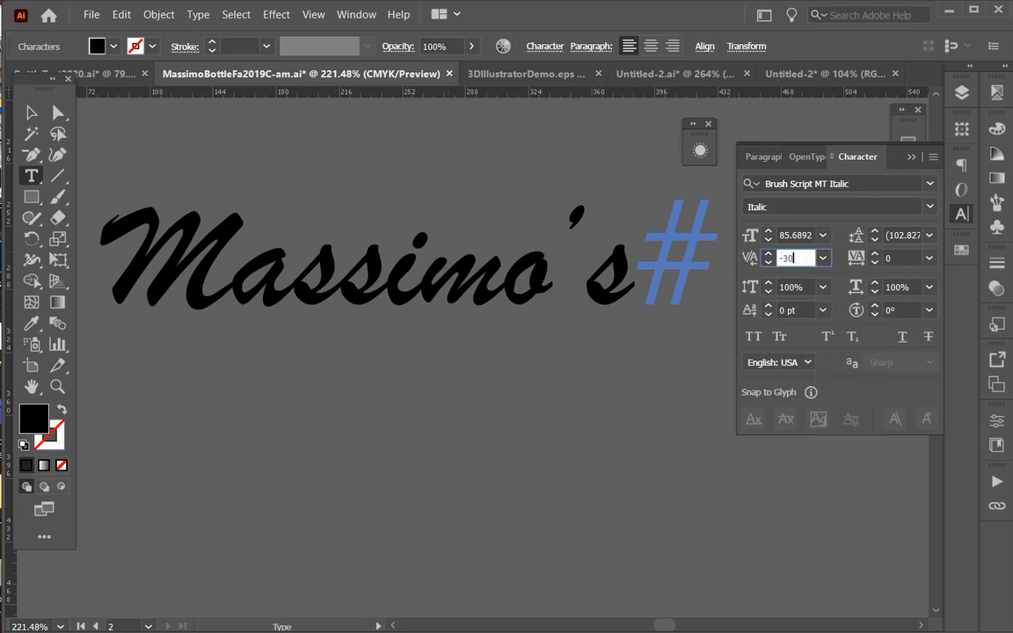
key("Tab")
key("shift+Tab")
type("-200")
key("Tab")
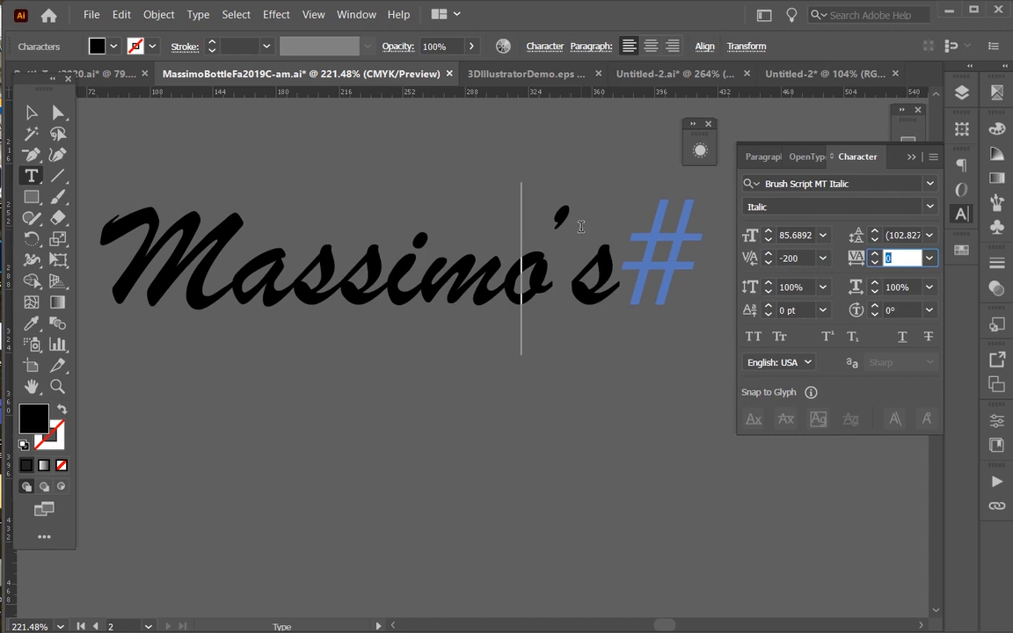
- Kern the gap between the apostrophe and the final s of the script text, trying -200 before settling on -100
left_click(576, 257)
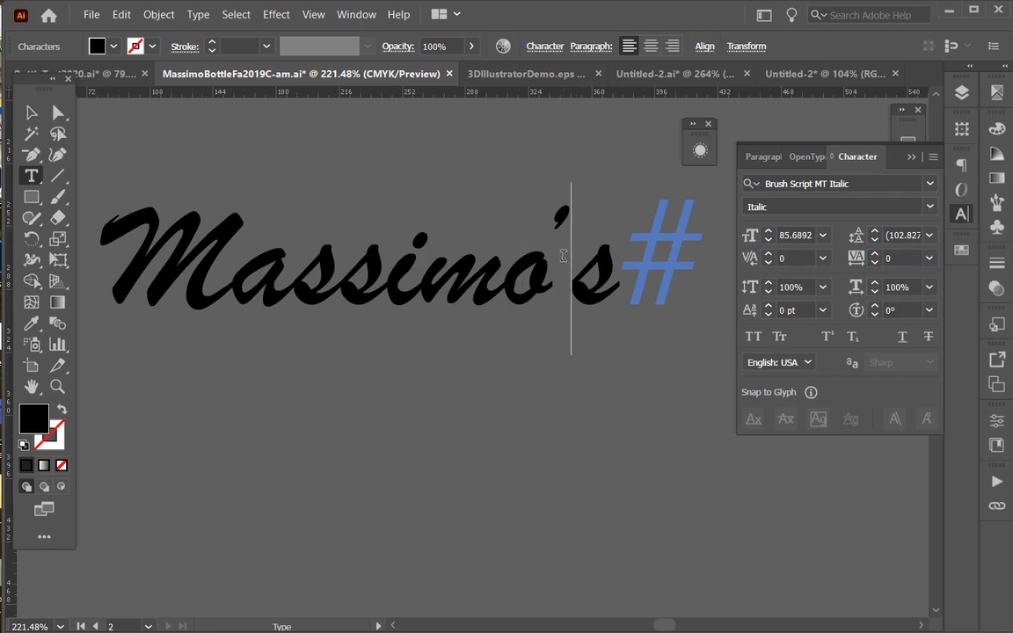
left_click(779, 257)
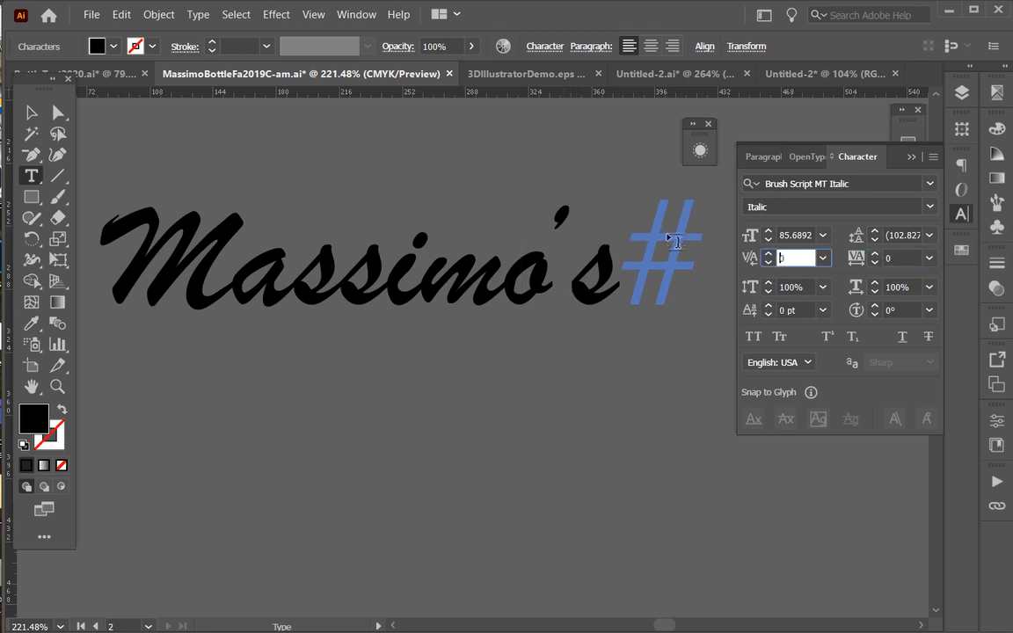
type("-200")
key("Tab")
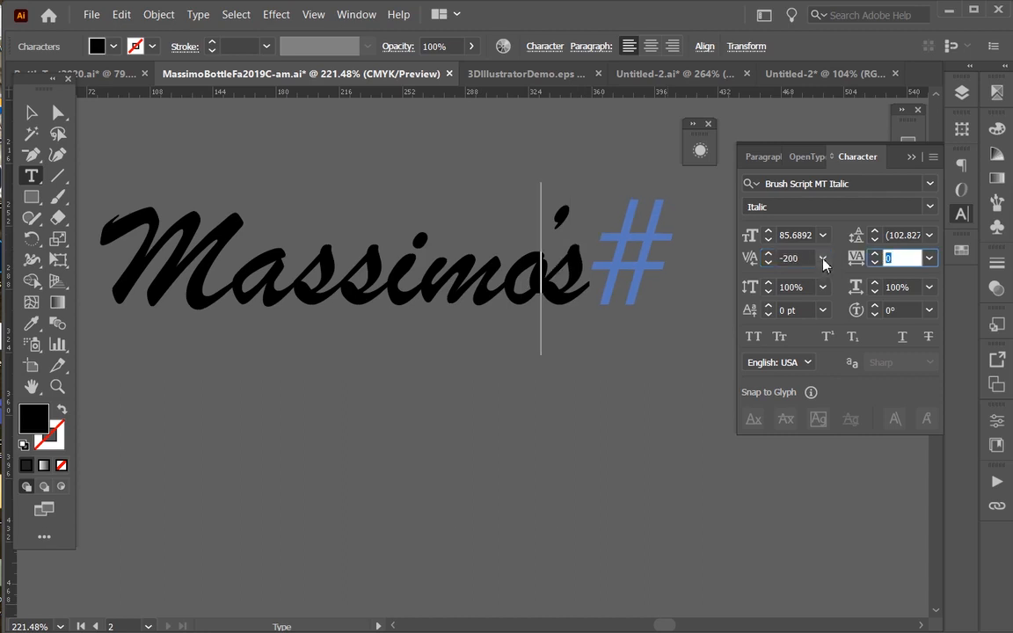
left_click(821, 257)
left_click(849, 341)
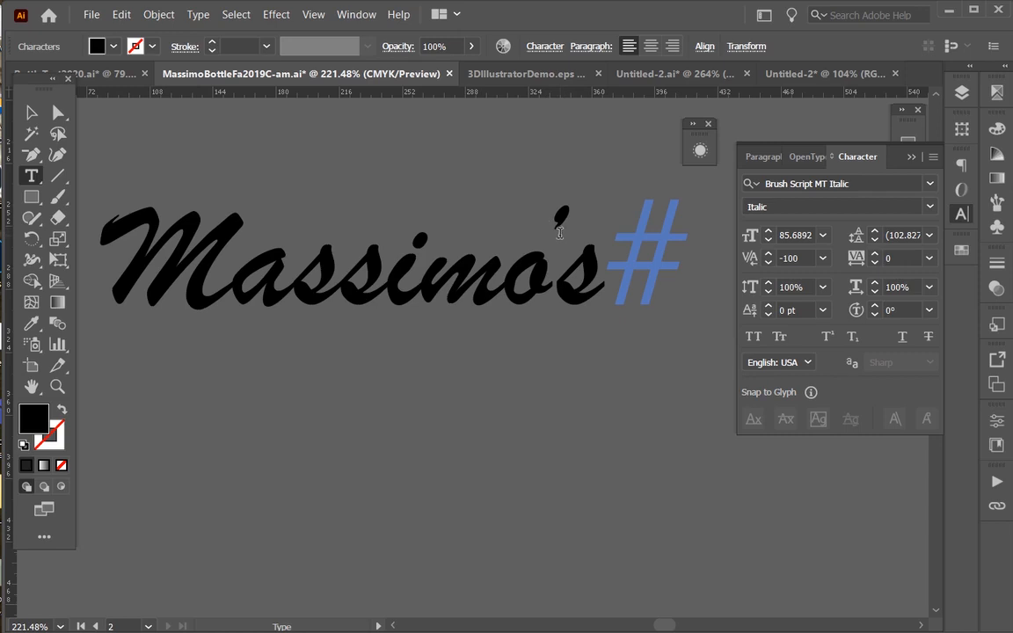
- Lower only the apostrophe with a baseline shift of -13 pt and move the whole script text slightly up and to the left
key("shift+Right")
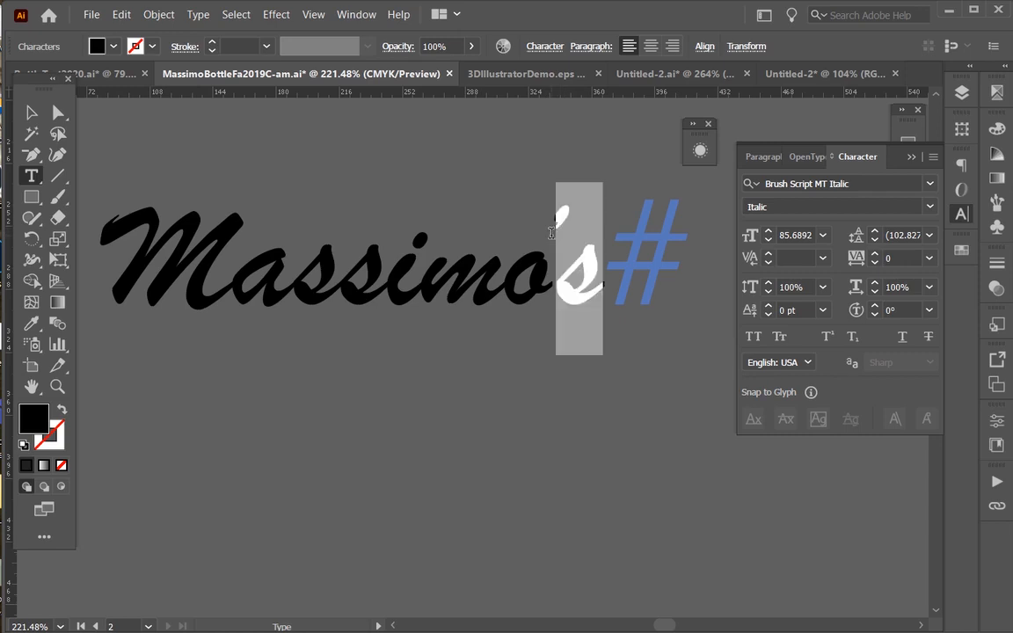
key("shift+Left")
key("shift+Left")
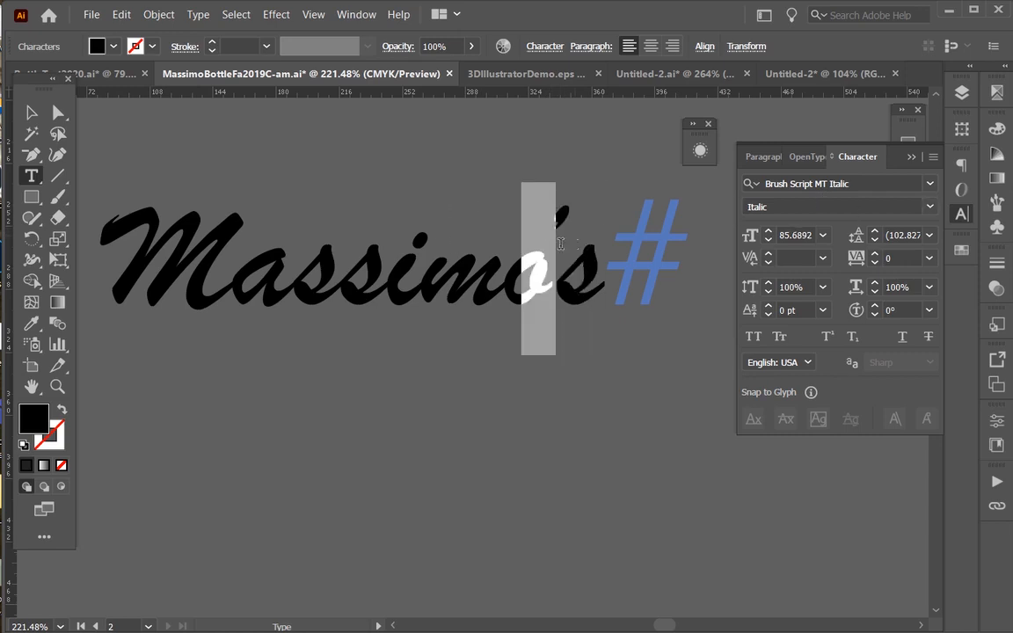
left_click(768, 315)
left_click(768, 315)
left_click(768, 315)
left_click(768, 315)
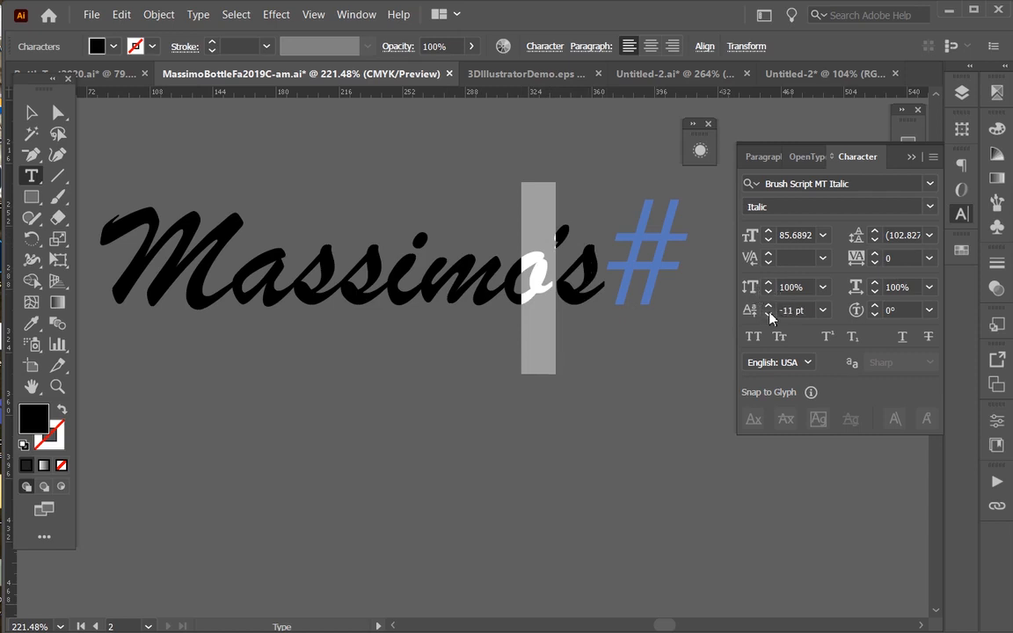
key("Right")
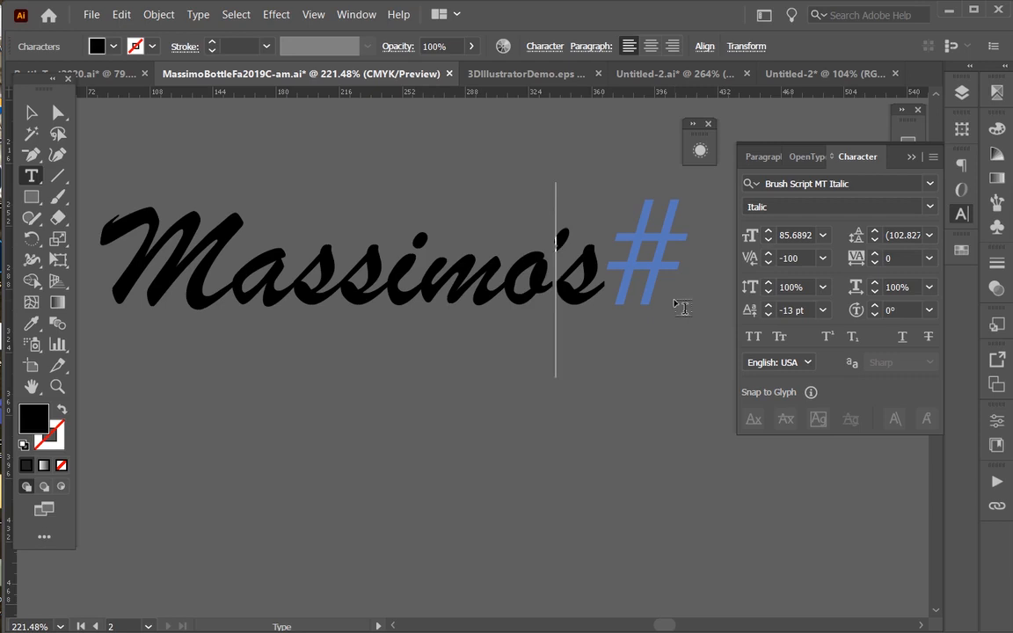
left_click_drag(444, 391, 413, 369)
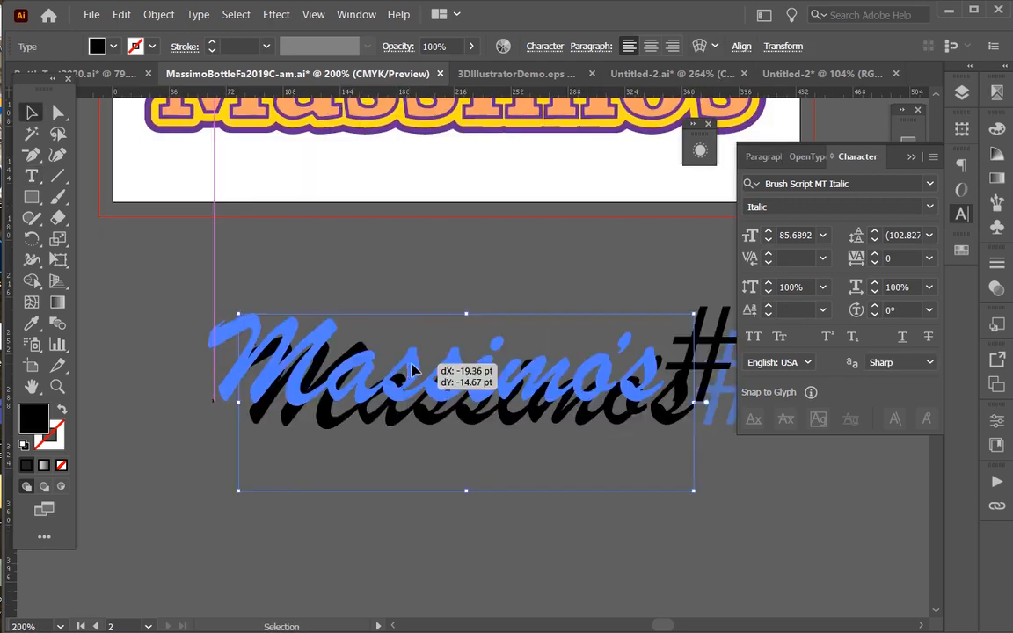
- Copy the peach fill and 2 pt purple stroke from the slab-serif Massimo's logo onto the script text with the Eyedropper
scroll(327, 123, "down", 1)
scroll(106, 248, "up", 2)
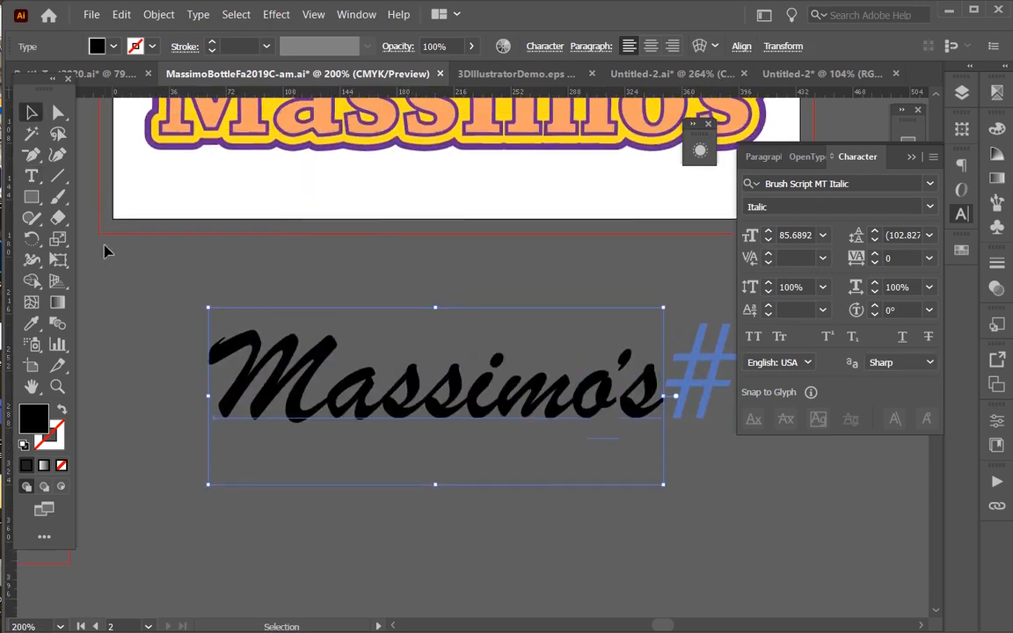
left_click(32, 323)
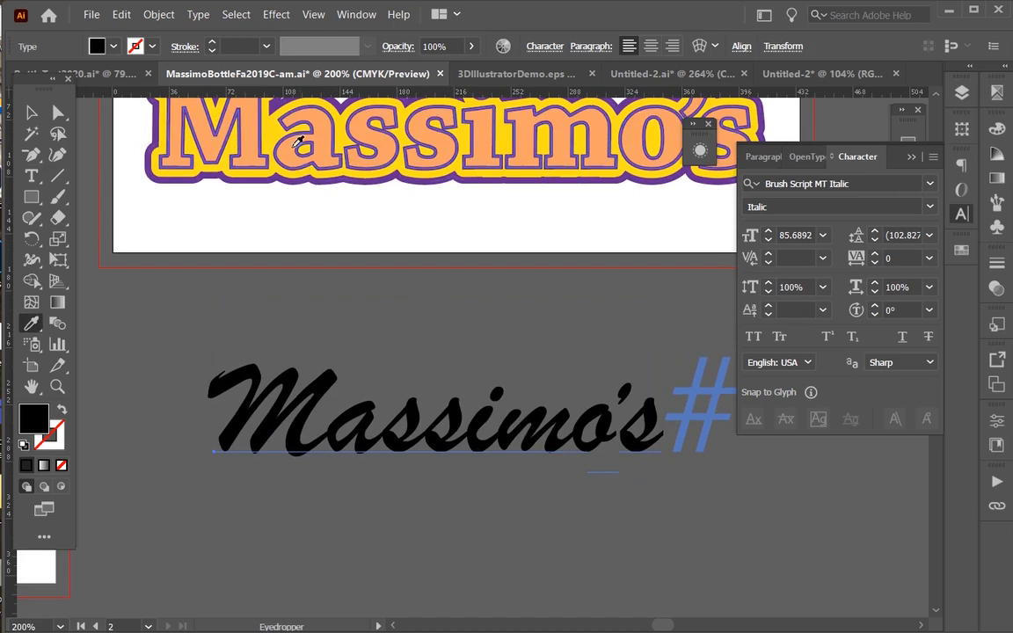
left_click(302, 161)
- Examine up close how the purple stroke covers the thin parts and the joins of the script letters
key("z")
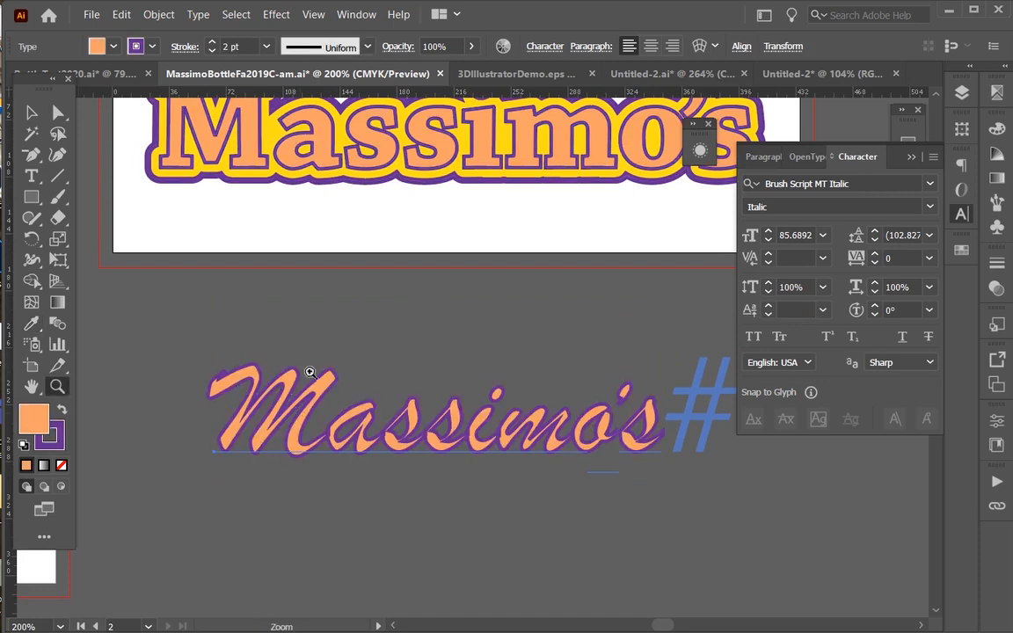
left_click_drag(309, 368, 361, 320)
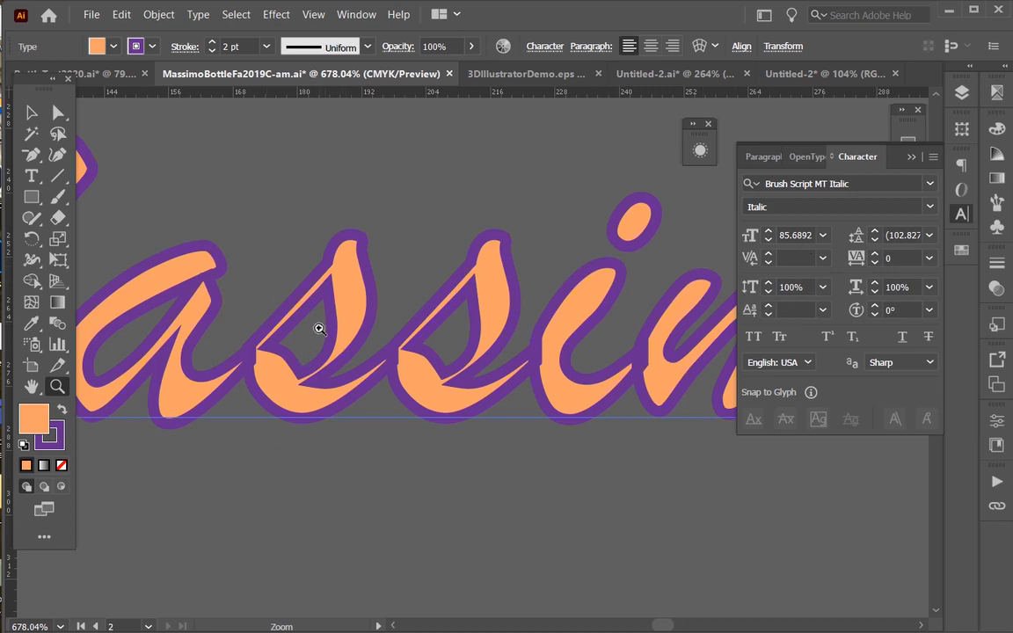
left_click_drag(384, 368, 424, 378)
key("ctrl")
key("ctrl+minus")
key("ctrl+minus")
key("ctrl+minus")
key("ctrl+minus")
key("ctrl+minus")
key("ctrl+minus")
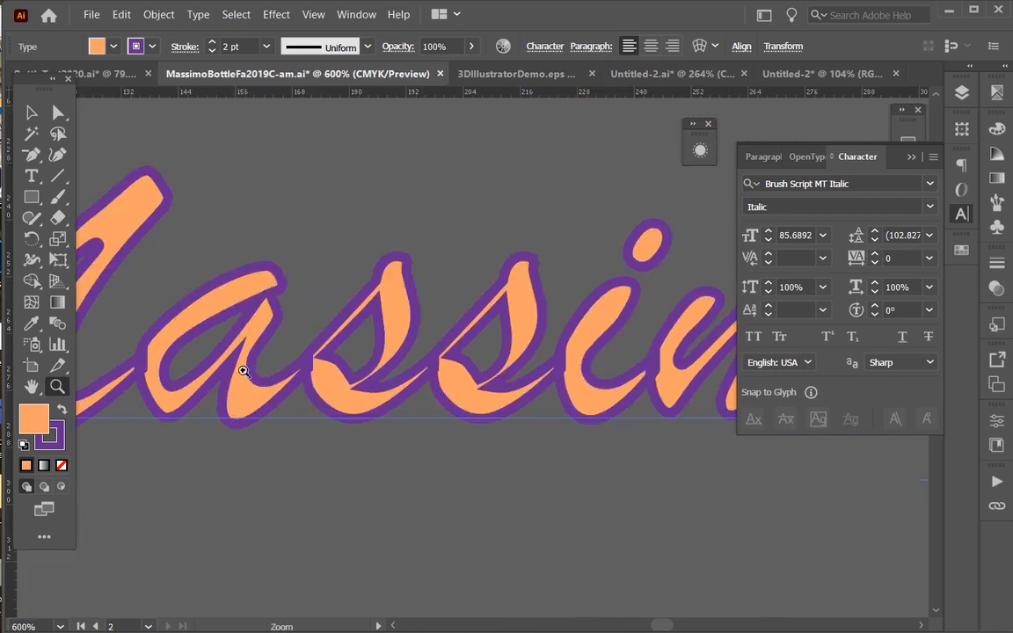
- Convert the script text to outlines and align its 2 pt purple stroke to the outside of the letters
left_click(30, 112)
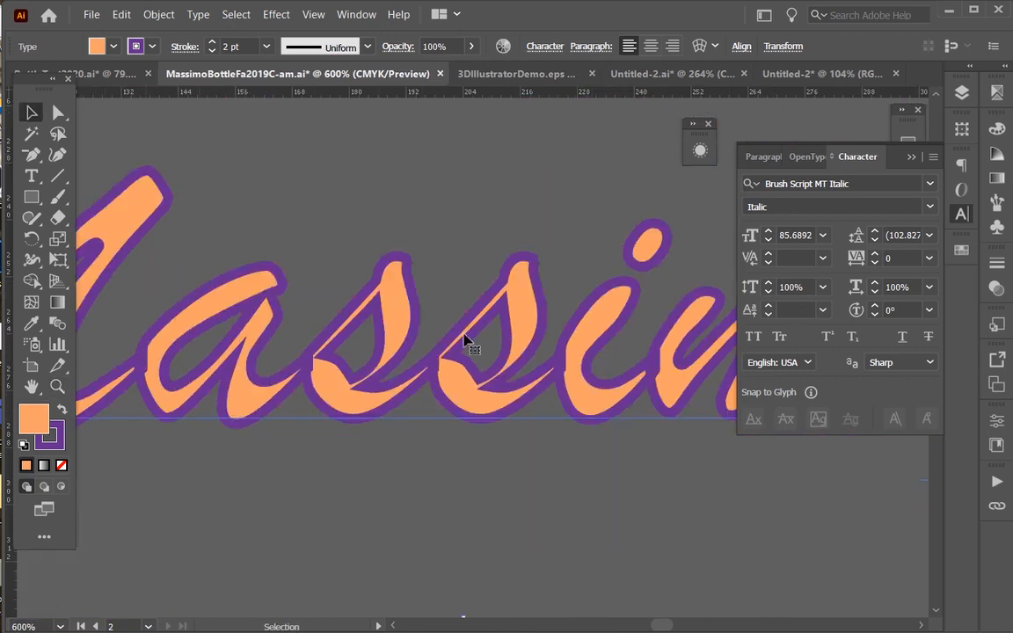
key("ctrl")
left_click(466, 339)
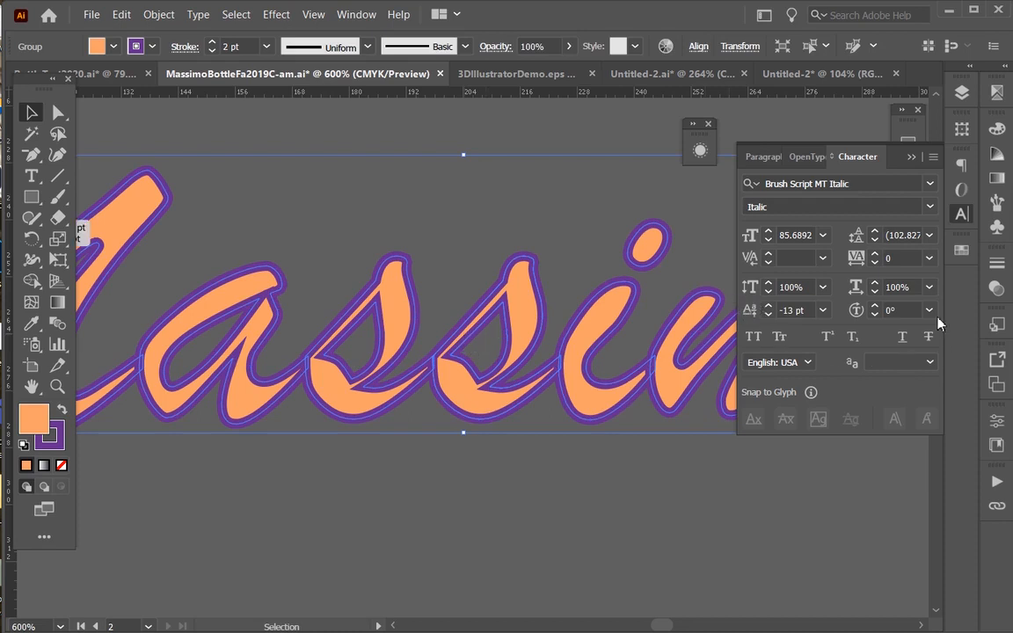
left_click(911, 158)
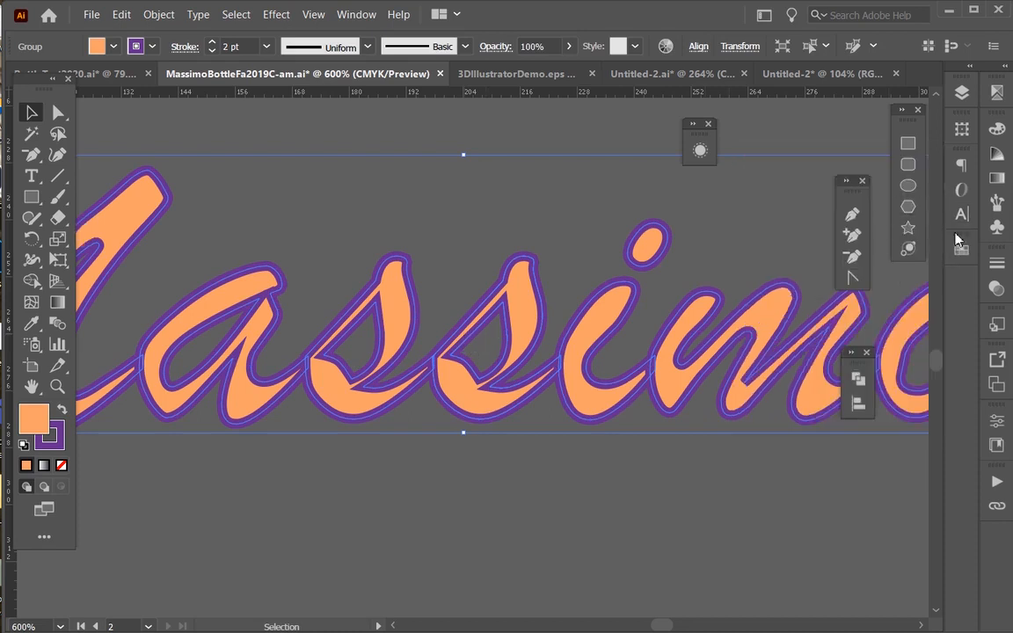
left_click(996, 263)
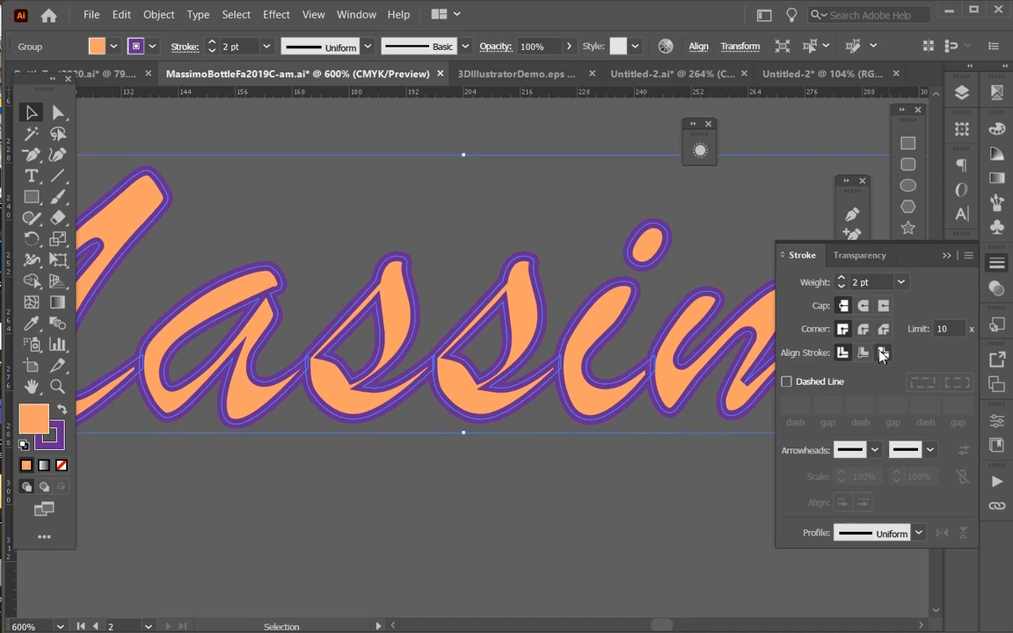
left_click(882, 352)
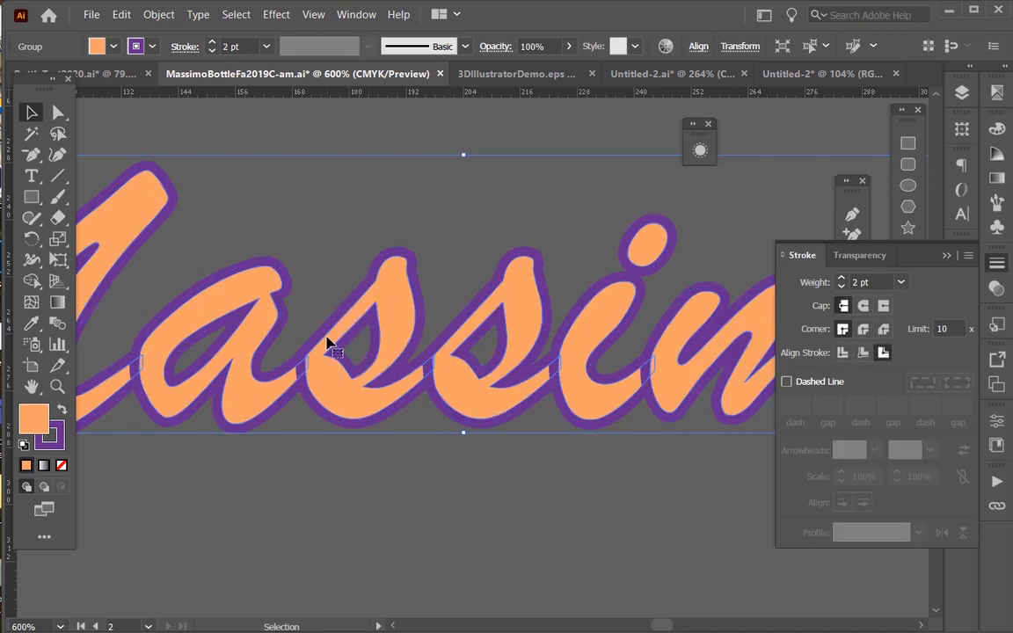
- Make the outlined letters a compound path, unite them with Pathfinder, and inspect the join between the a and the first s
key("ctrl+minus")
key("ctrl+minus")
key("ctrl+minus")
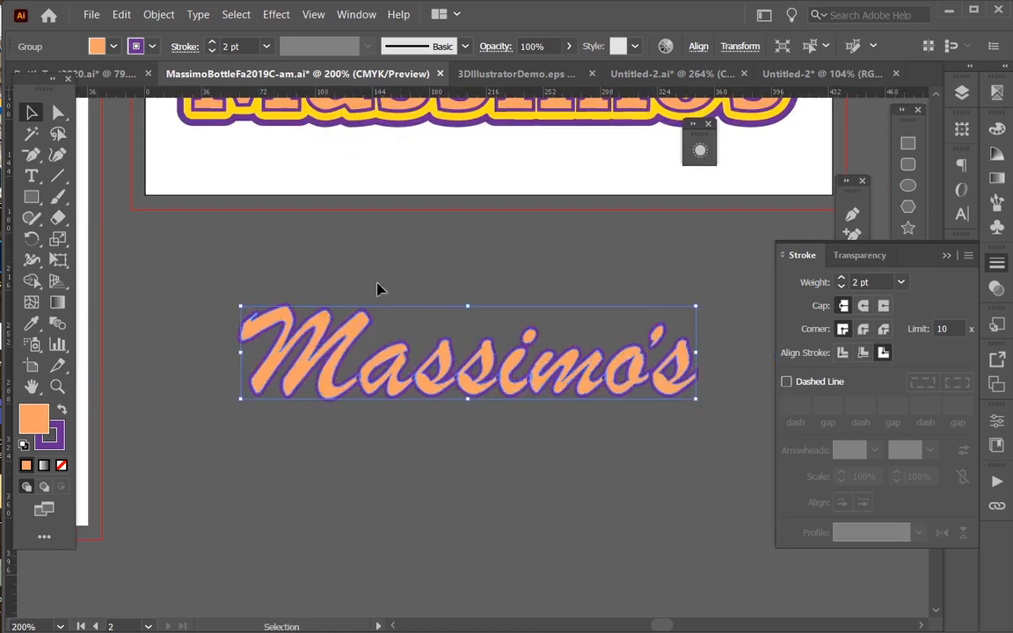
key("ctrl+8")
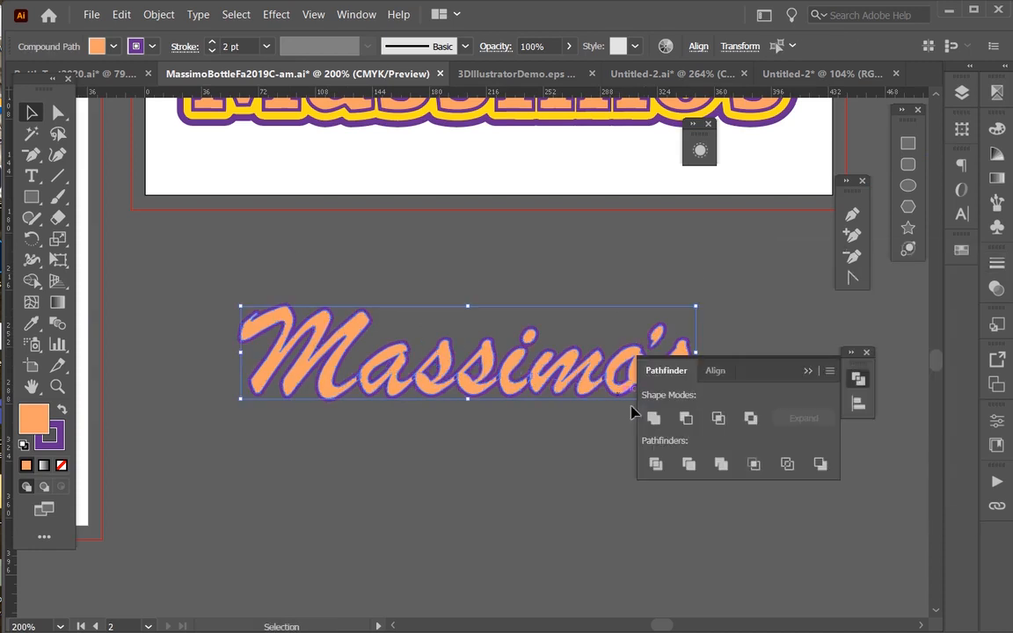
left_click(652, 418)
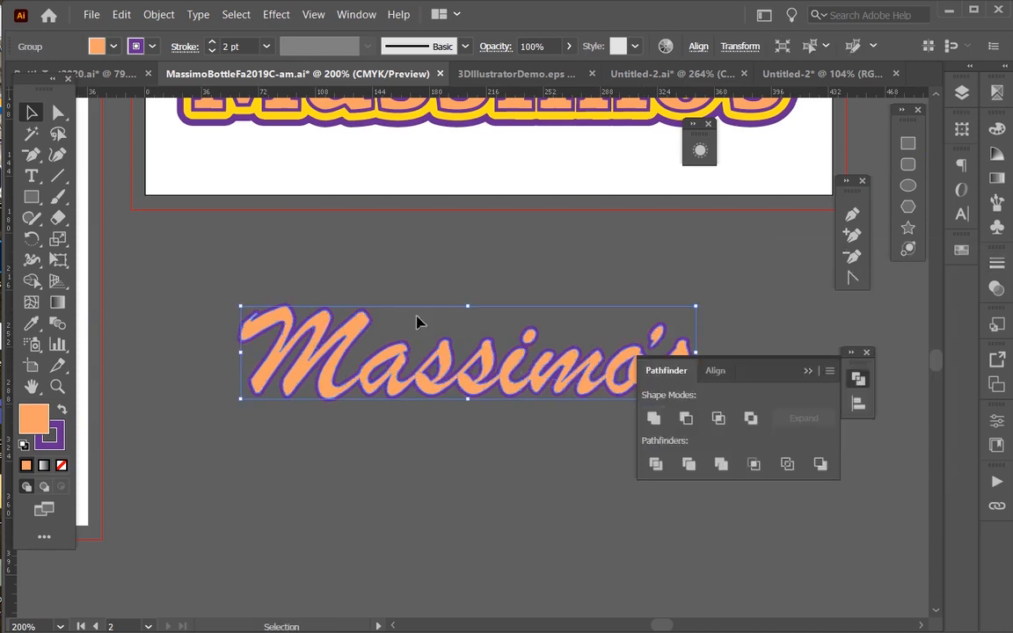
left_click(58, 386)
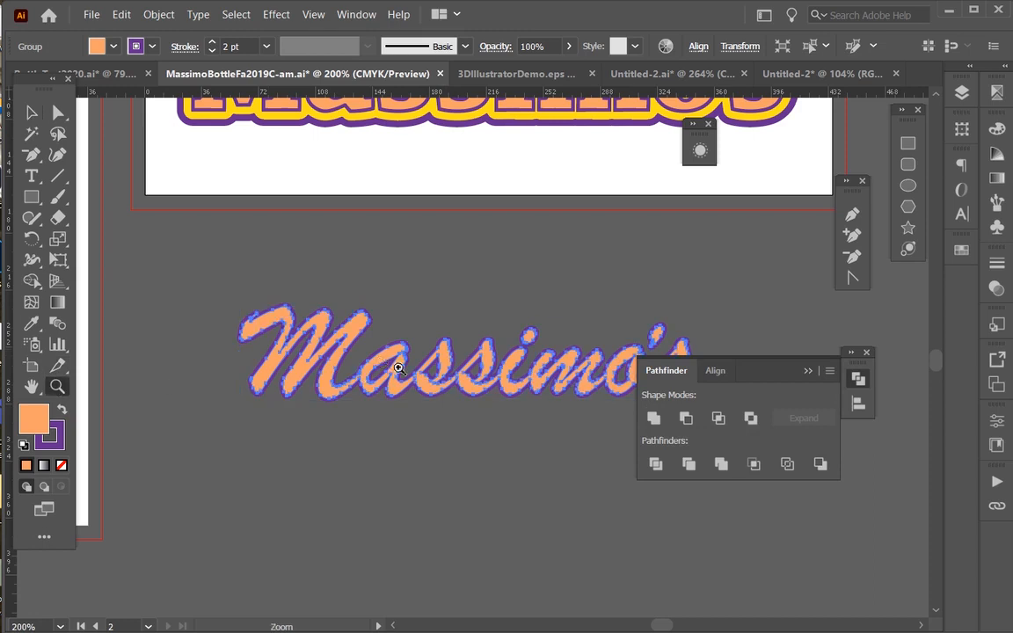
left_click_drag(399, 367, 475, 397)
left_click(30, 112)
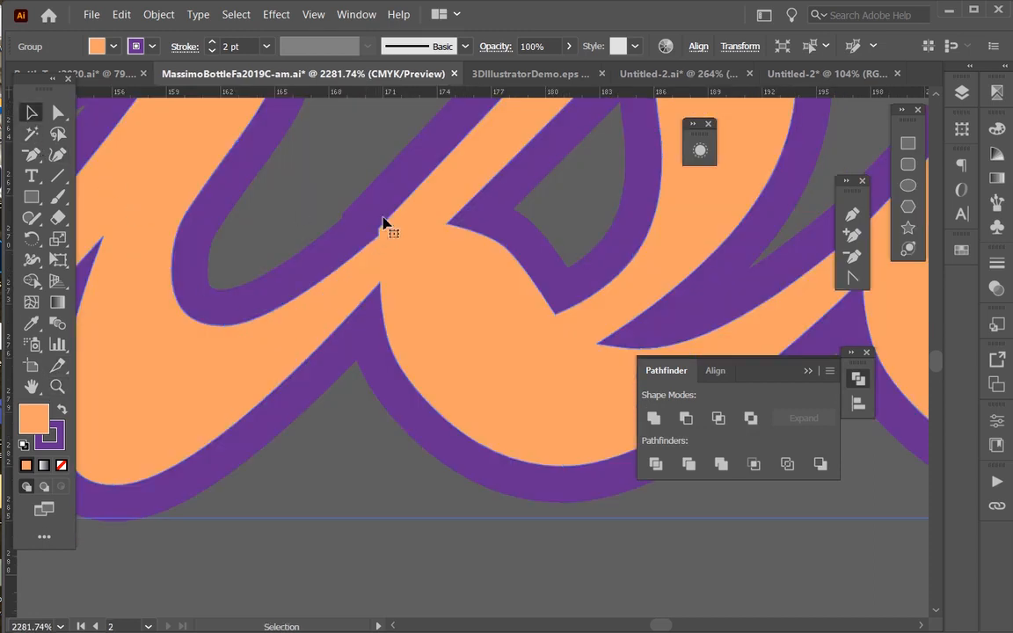
- Undo the uniting, outlining and recolouring to return the script lettering to editable black text
key("ctrl+0")
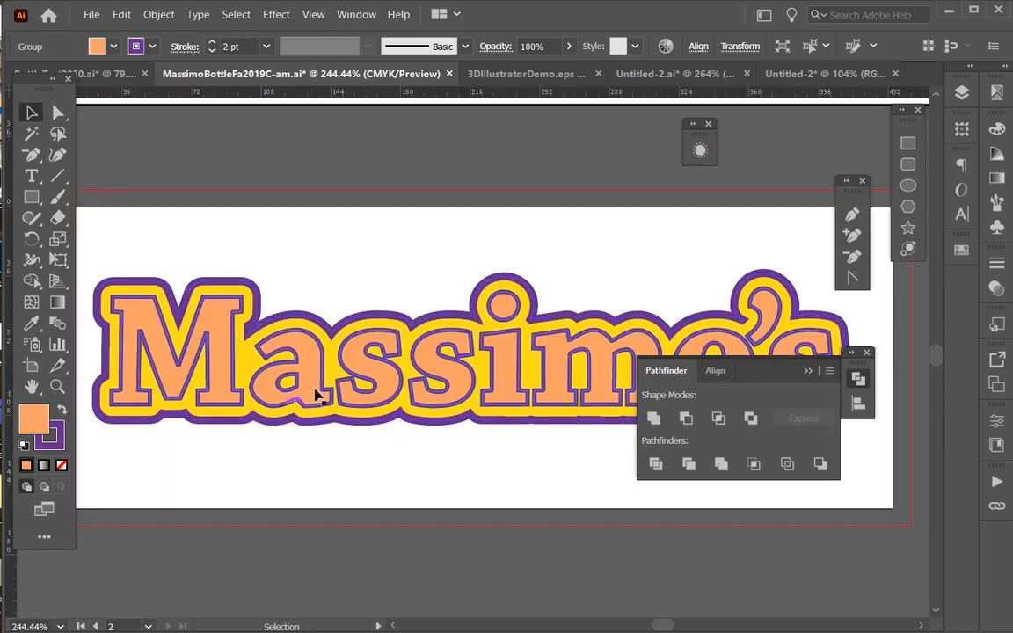
scroll(316, 396, "down", 5)
key("ctrl+z")
key("ctrl+z")
key("ctrl+z")
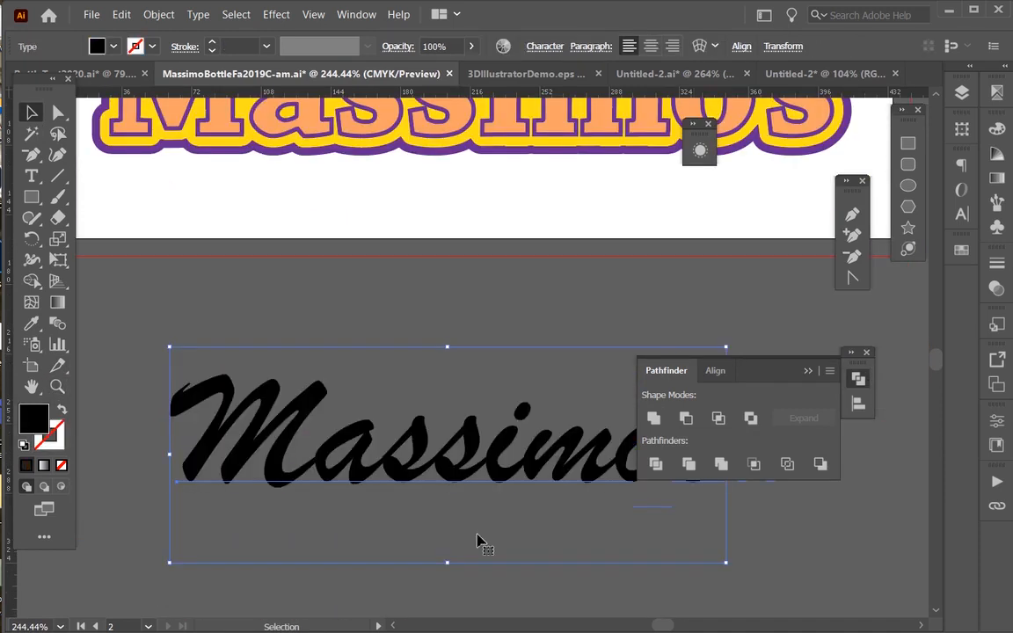
- Select all of the script text and reset its kerning to Auto in the Character settings
double_click(431, 469)
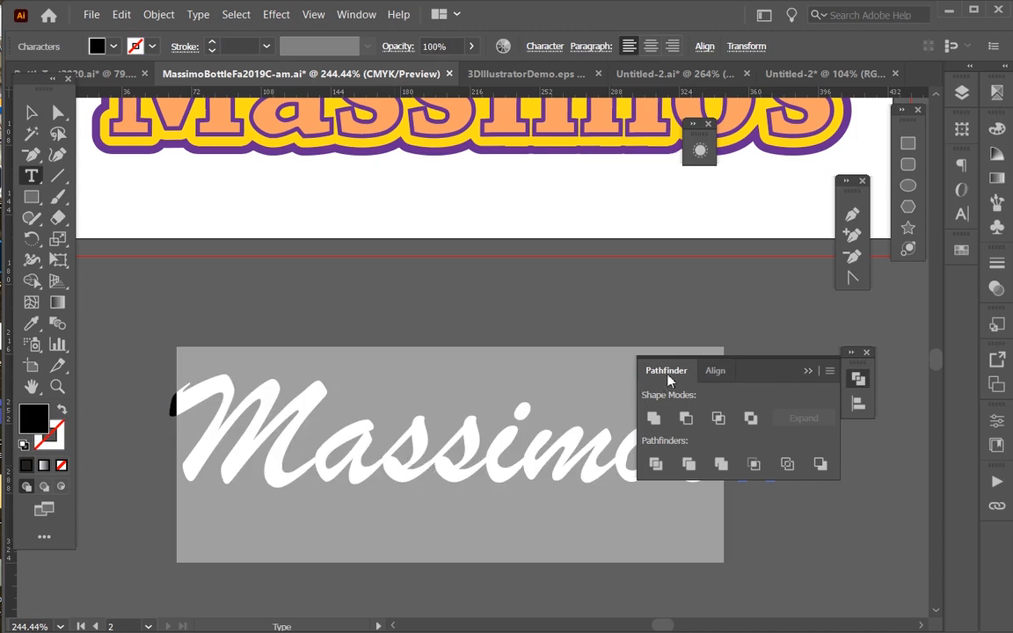
key("ctrl+t")
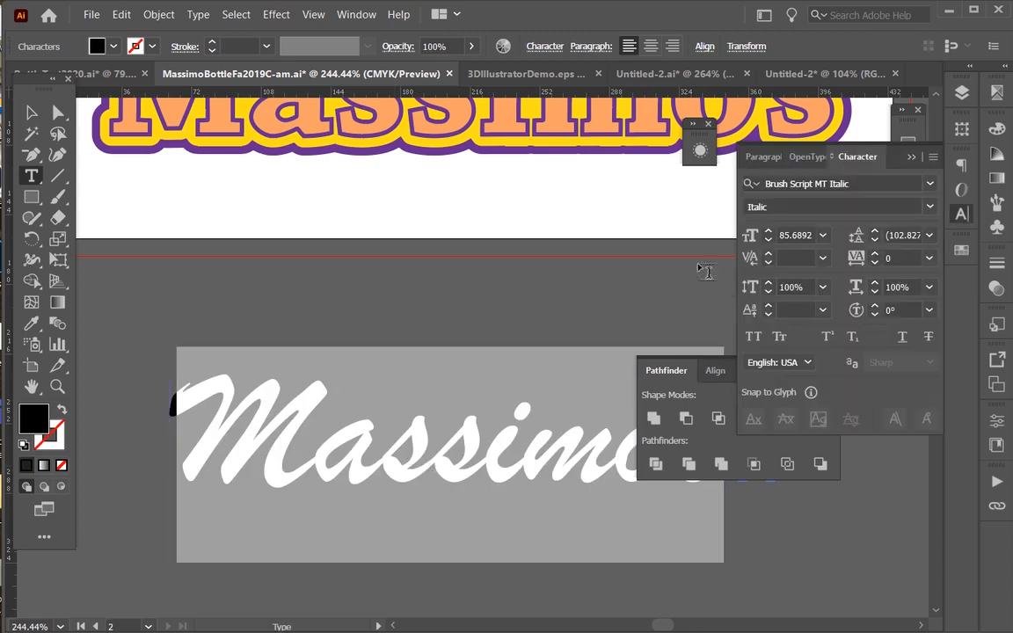
left_click(820, 262)
left_click(422, 404)
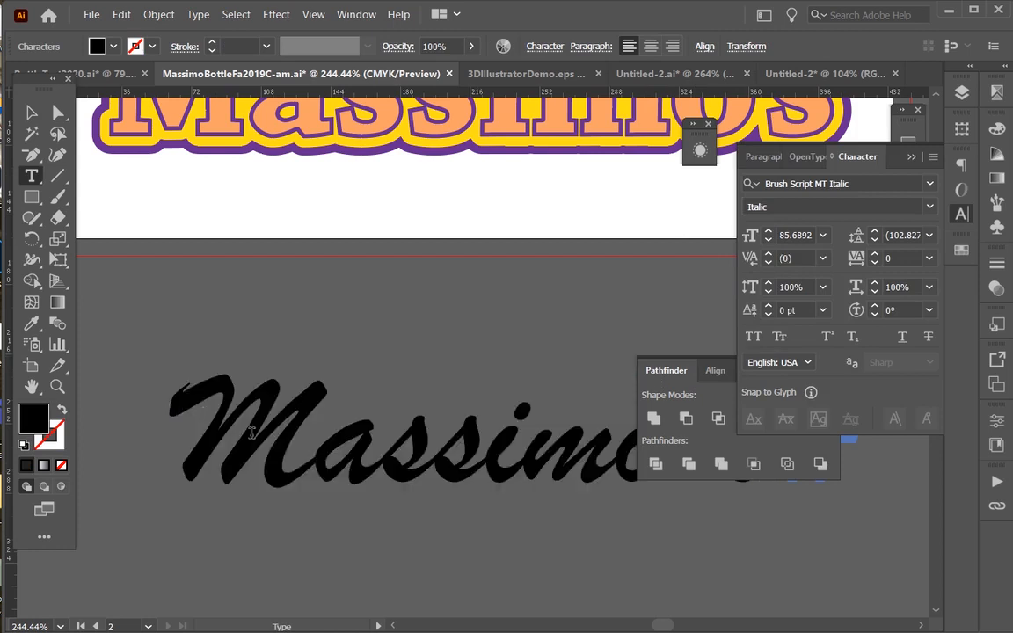
- Kern the gap between the o and the apostrophe to -150
left_click_drag(416, 465, 298, 334)
left_click(31, 176)
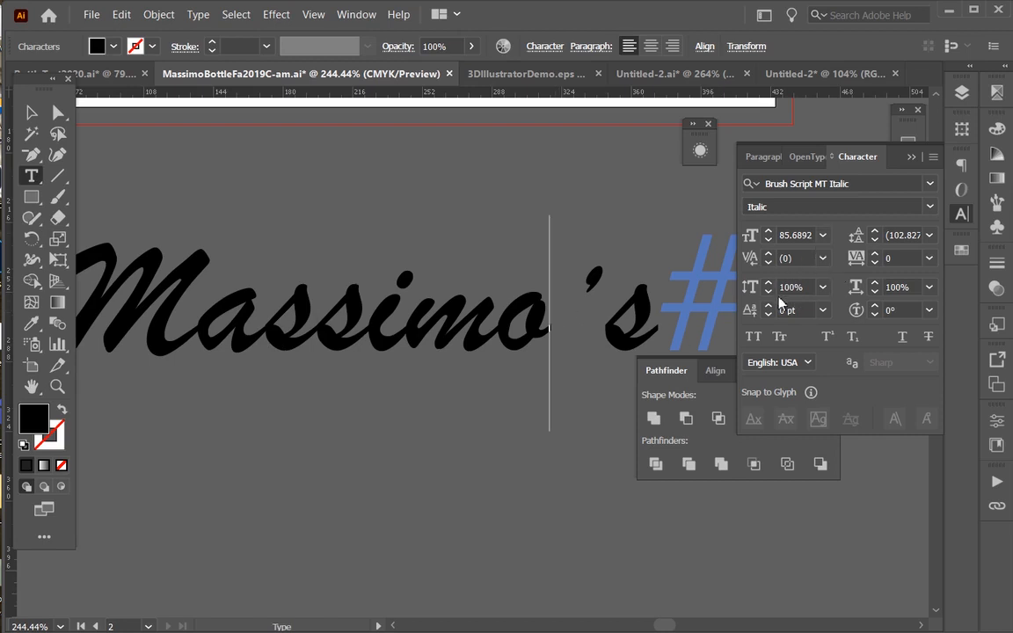
left_click(794, 257)
type("-1")
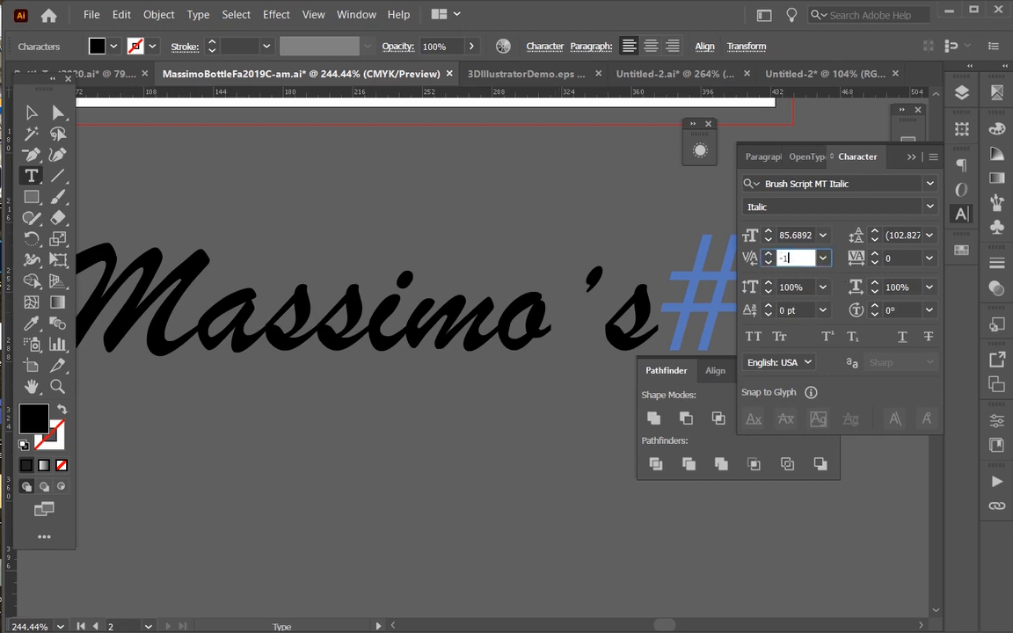
type("50")
key("Tab")
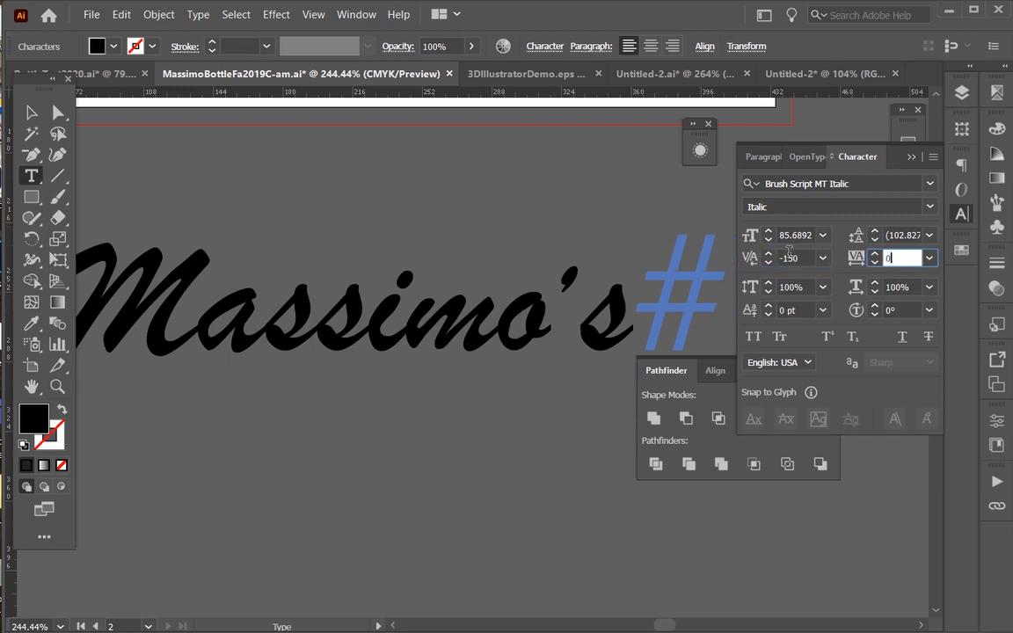
- Kern the gap between the apostrophe and the final s to -150 and finish editing the text
key("shift+Tab")
type("-1")
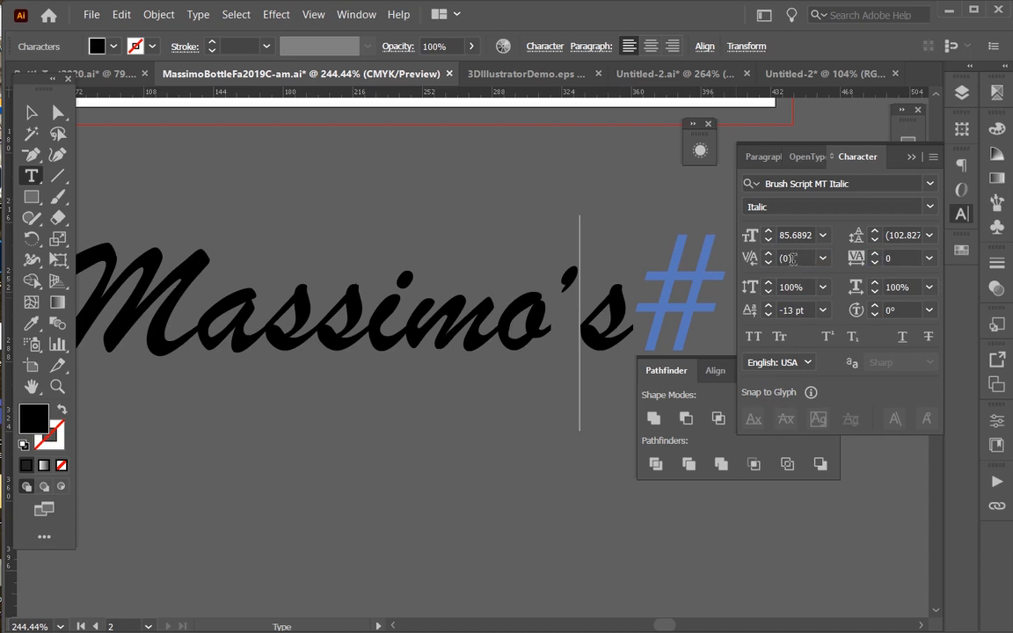
type("50")
key("Return")
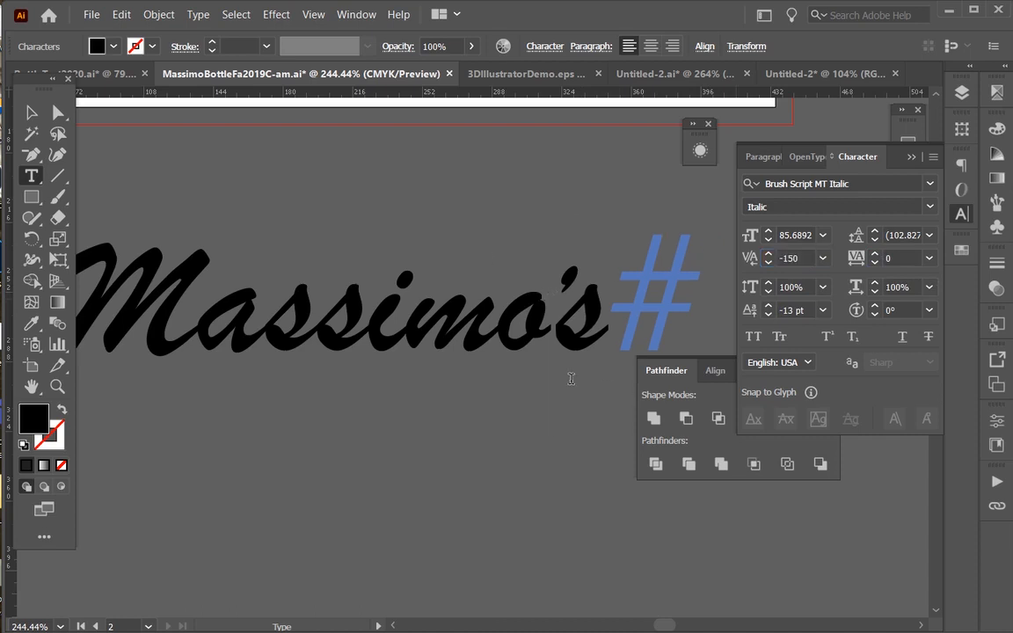
double_click(567, 331)
key("Escape")
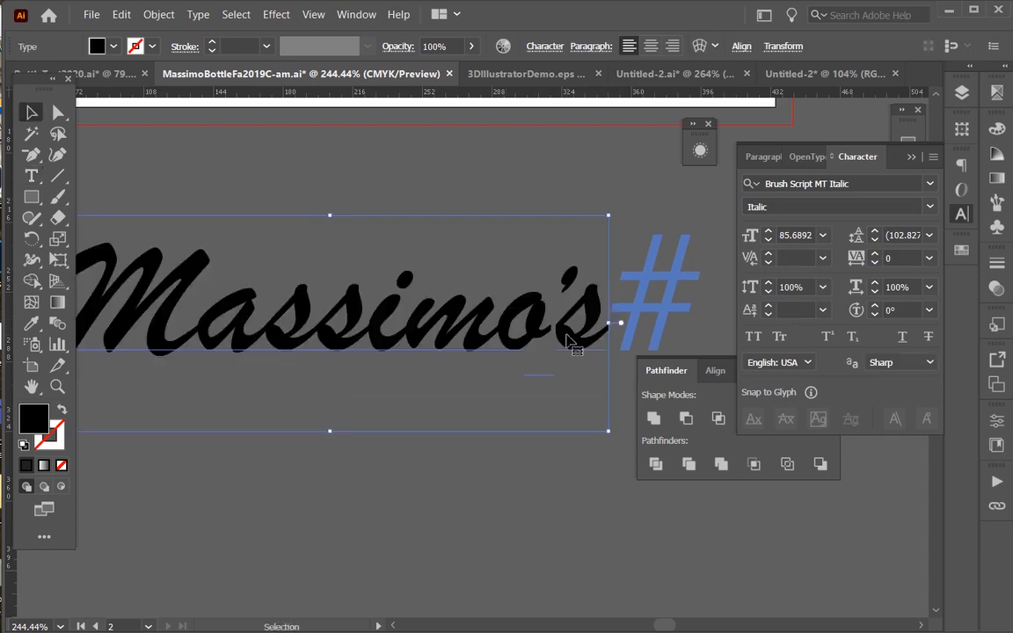
- Convert the kerned script lettering to outlines and reposition it so the whole word is in view
key("shift+ctrl+o")
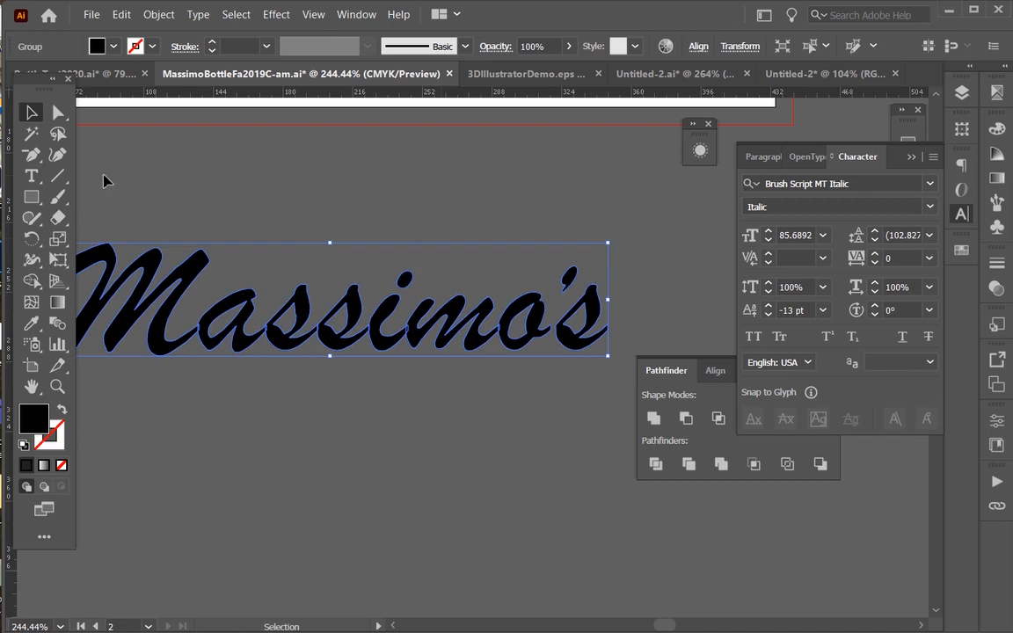
left_click_drag(271, 321, 325, 296)
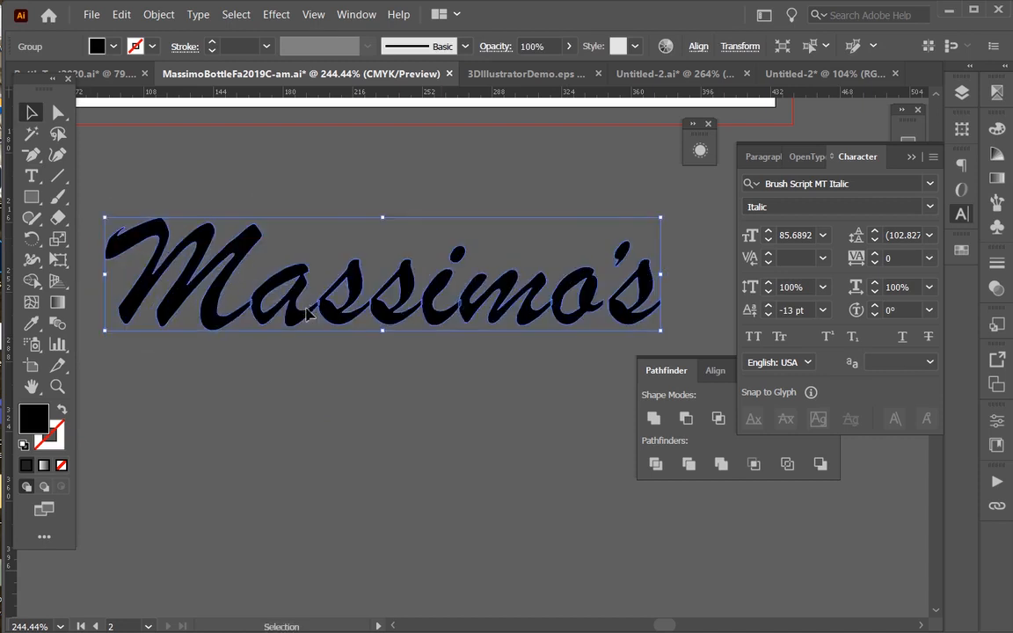
- Extend the end anchors of the o's exit stroke up to overlap the diagonal upstroke of the final s
scroll(587, 342, "up", 6)
scroll(590, 343, "down", 1)
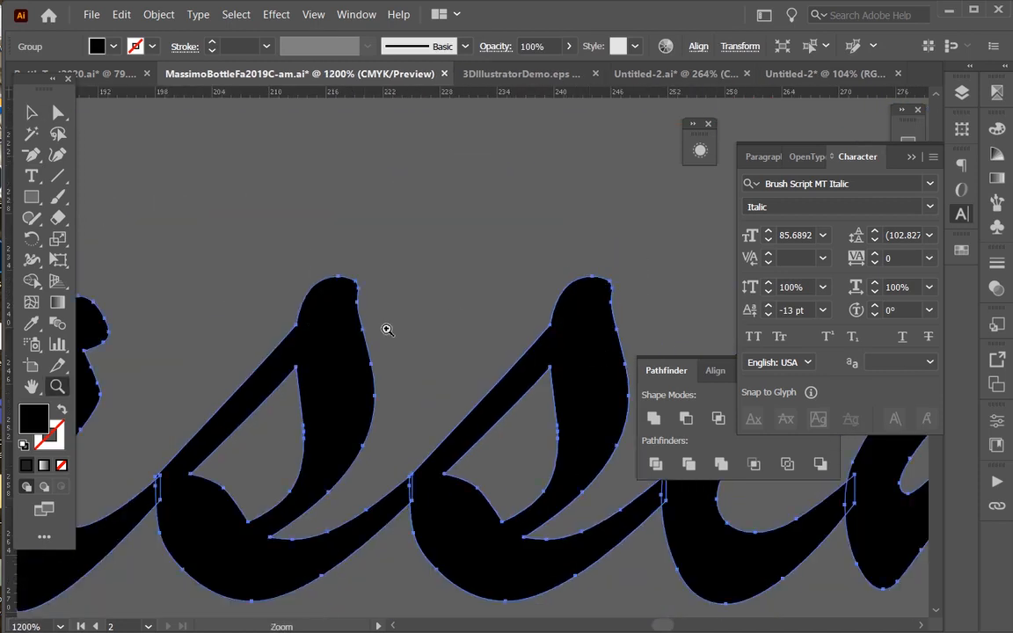
scroll(369, 316, "down", 5)
scroll(474, 312, "right", 15)
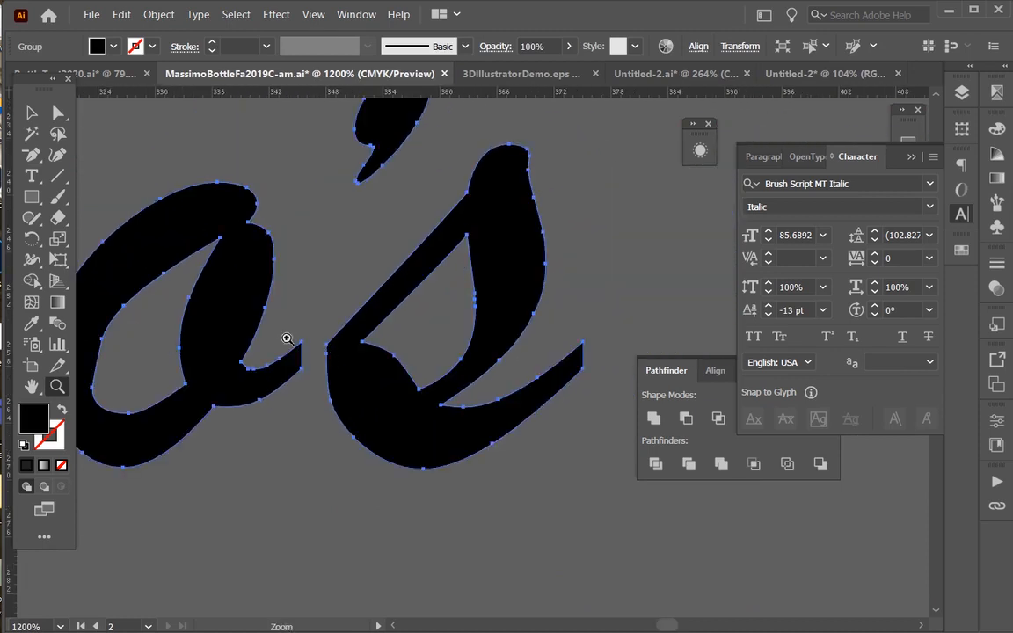
left_click(57, 113)
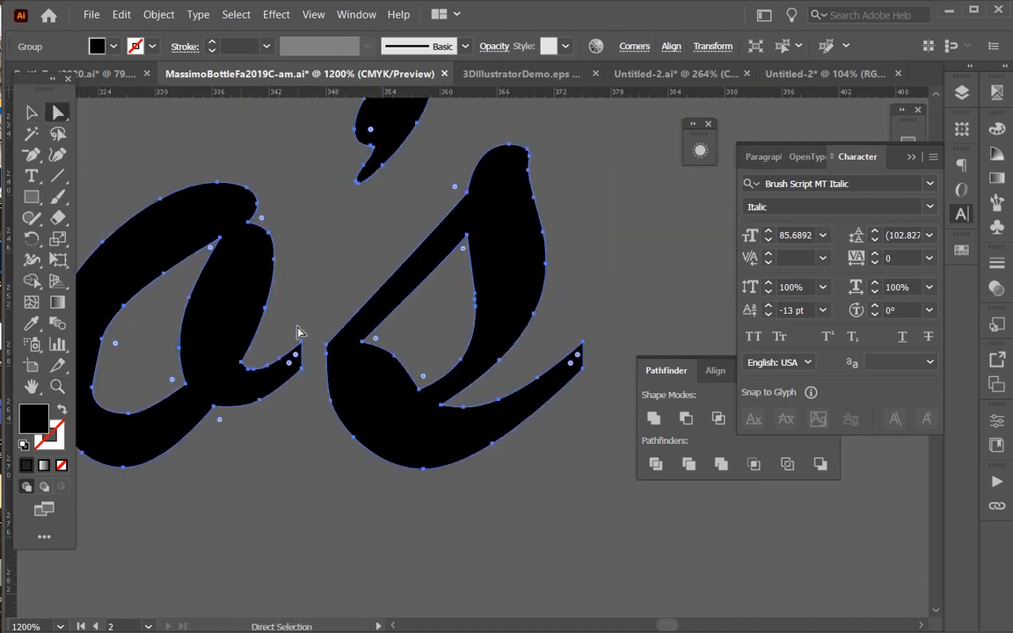
left_click(300, 360)
mouse_move(305, 372)
left_mouse_down()
mouse_move(340, 365)
mouse_move(367, 333)
left_mouse_up()
left_click(267, 355)
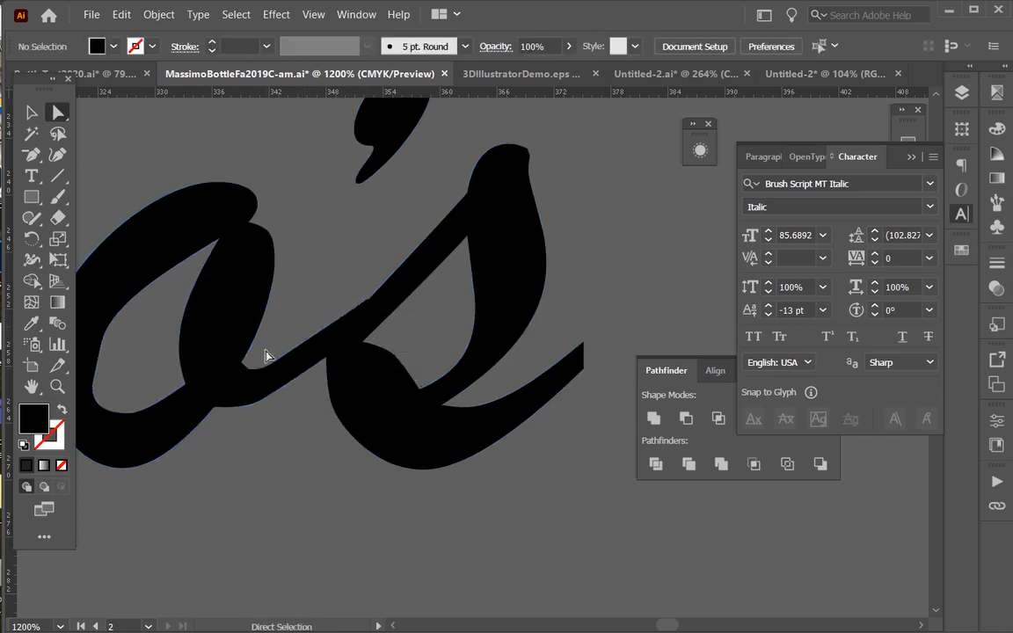
- Undo the distorting handle edits on the o's connecting stroke and fine-tune its curve where it leaves the letter
left_click(302, 382)
key("ctrl+z")
key("ctrl+z")
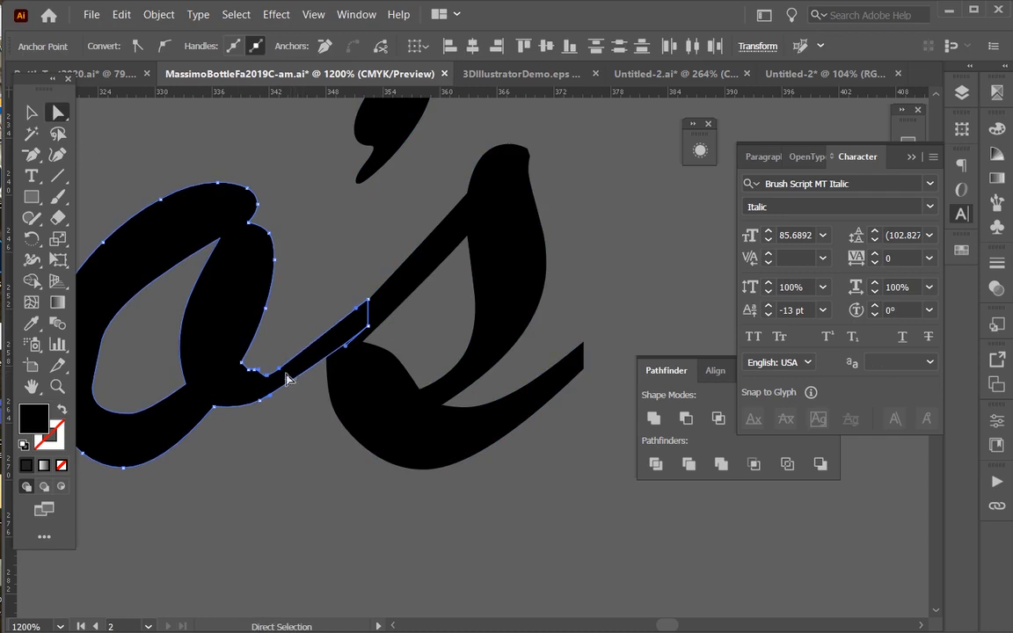
key("ctrl+z")
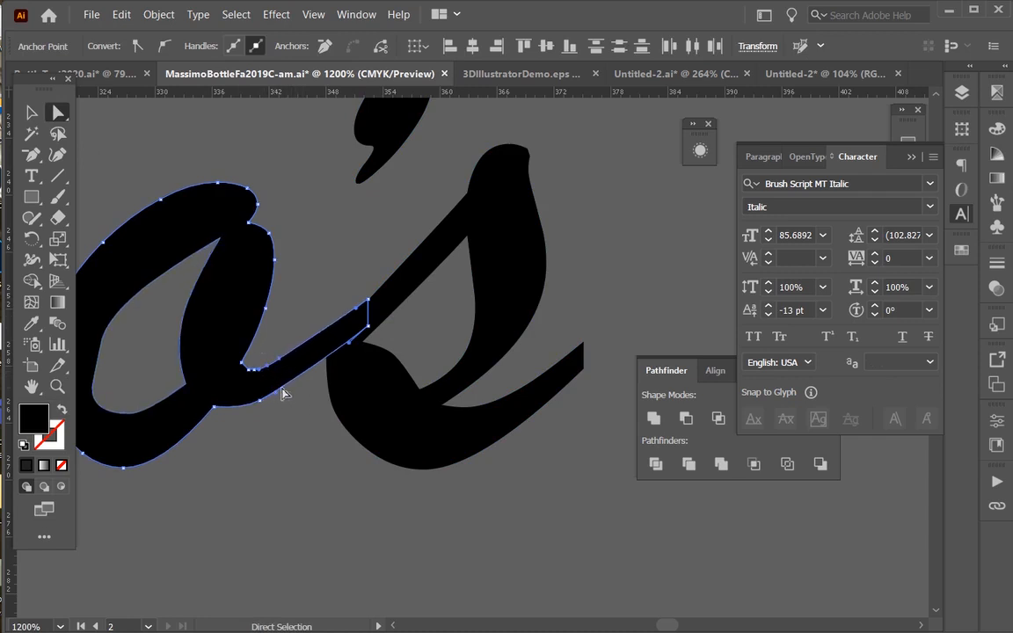
left_click_drag(293, 392, 293, 393)
key("ctrl+shift+a")
left_click(262, 372)
left_click_drag(259, 370, 254, 372)
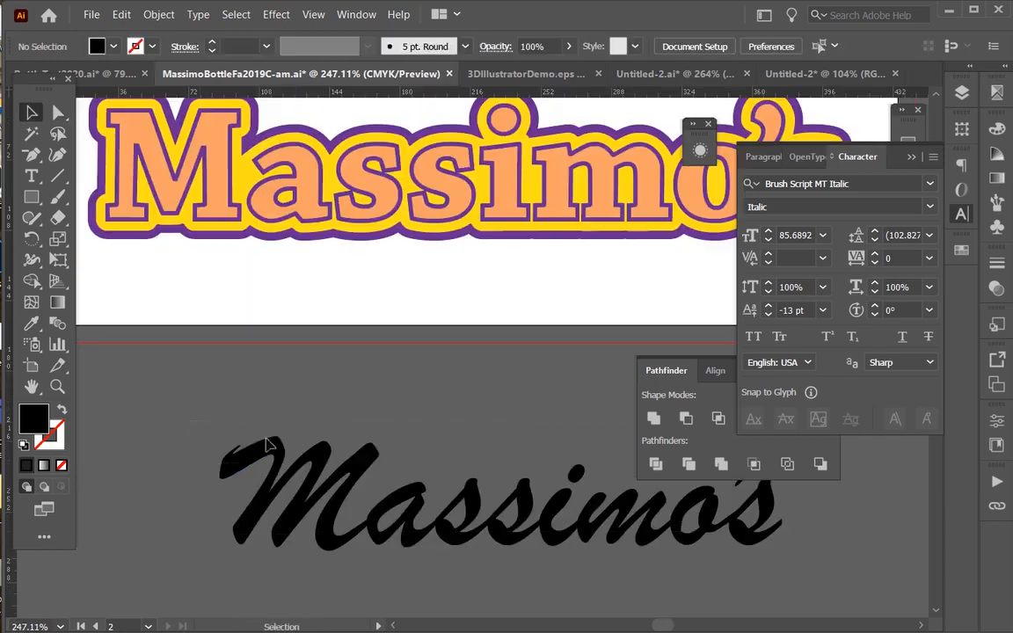
- Make the whole script word a compound path, unite its letters with Pathfinder and reposition it beneath the slab-serif Massimo's lettering
left_click_drag(836, 570, 366, 353)
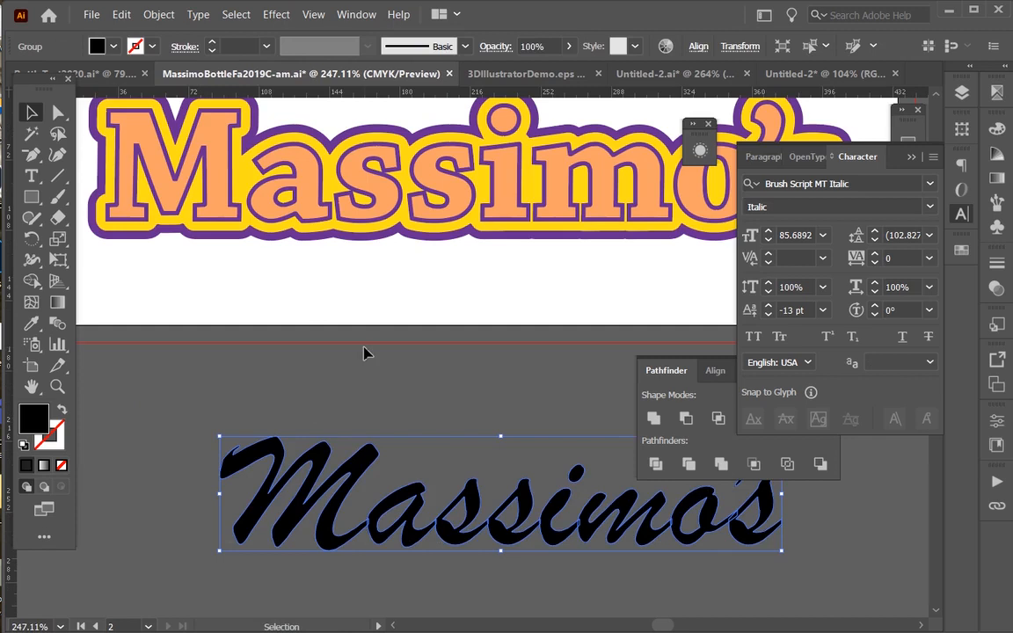
key("ctrl+8")
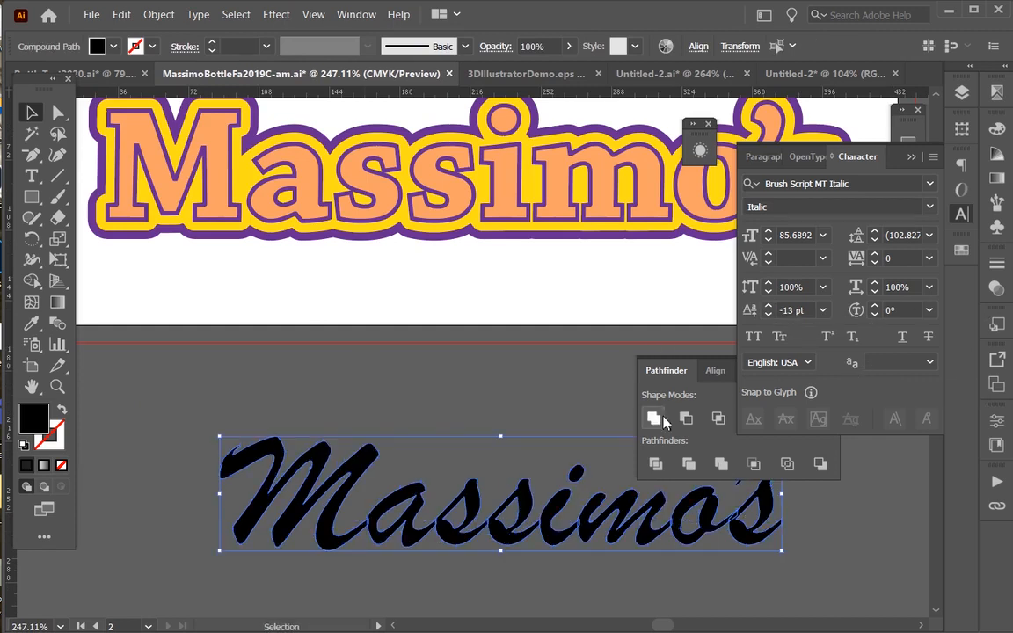
left_click(652, 420)
left_click_drag(473, 495, 360, 469)
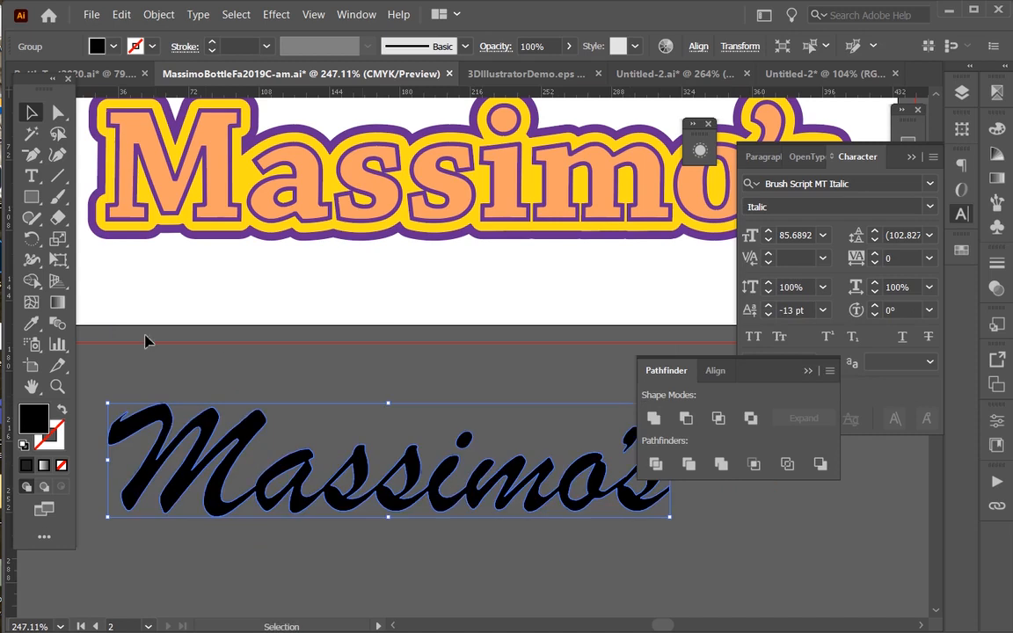
- Sample the slab-serif lettering's yellow fill and 4 pt purple stroke onto the script word and align the stroke to the outside
left_click(31, 322)
left_click(217, 184)
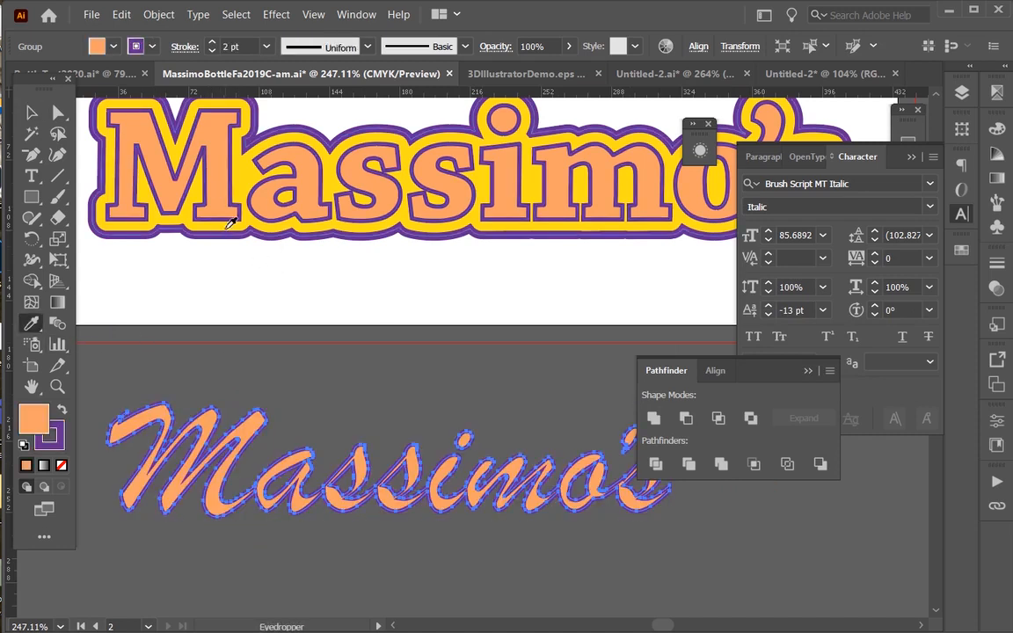
left_click(229, 223)
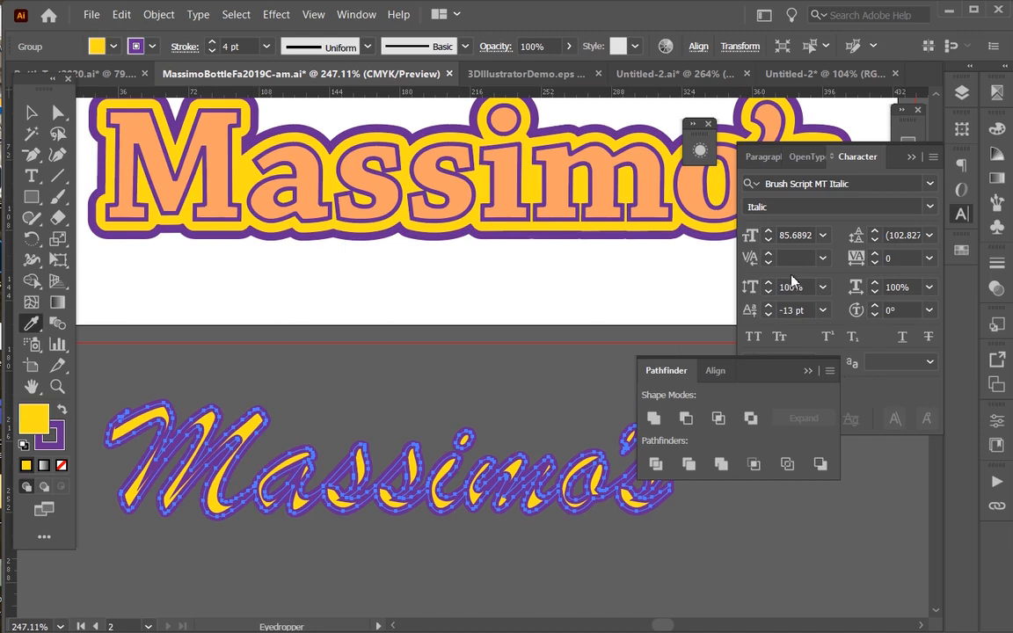
left_click(996, 262)
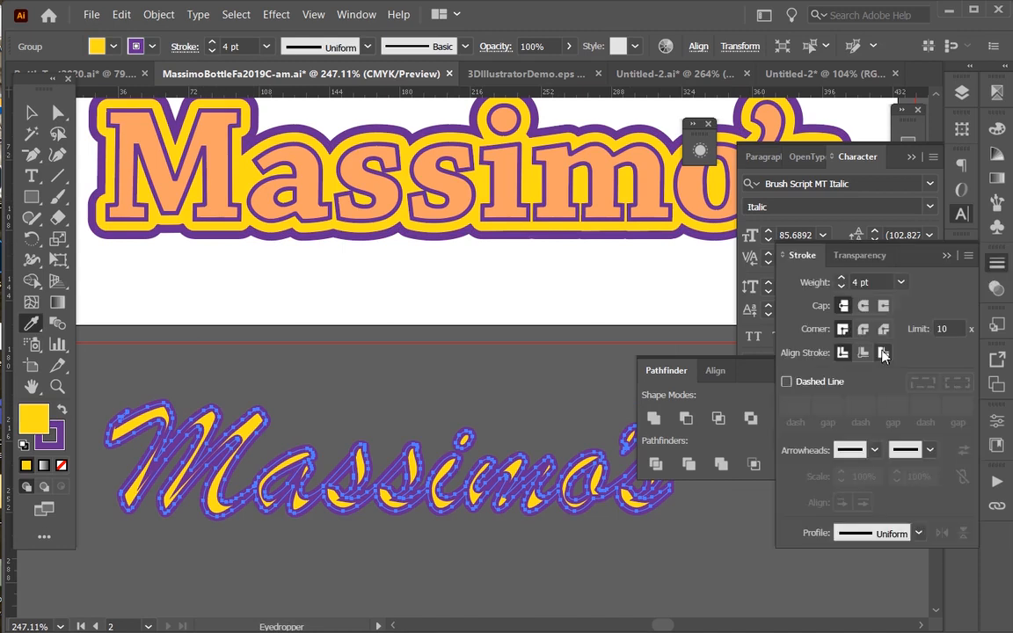
left_click(883, 351)
- Move the loose lime wedge from beside the bottle neck onto the lettering artboard, near the slab-serif M
left_click(31, 112)
key("ctrl+minus")
key("ctrl+minus")
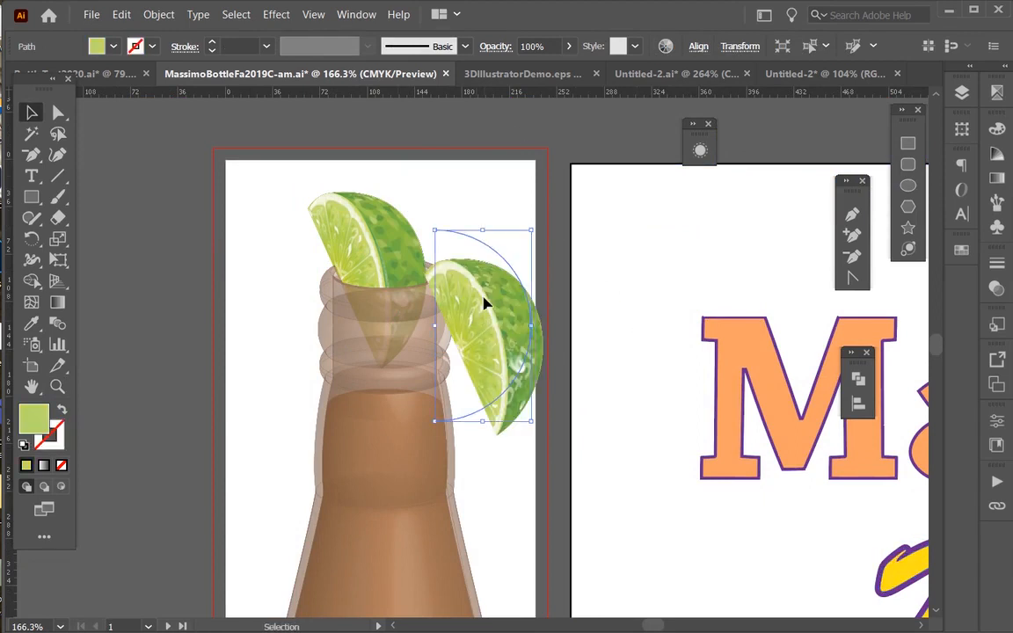
left_click_drag(484, 304, 670, 270)
left_click_drag(549, 385, 293, 362)
left_click(446, 280)
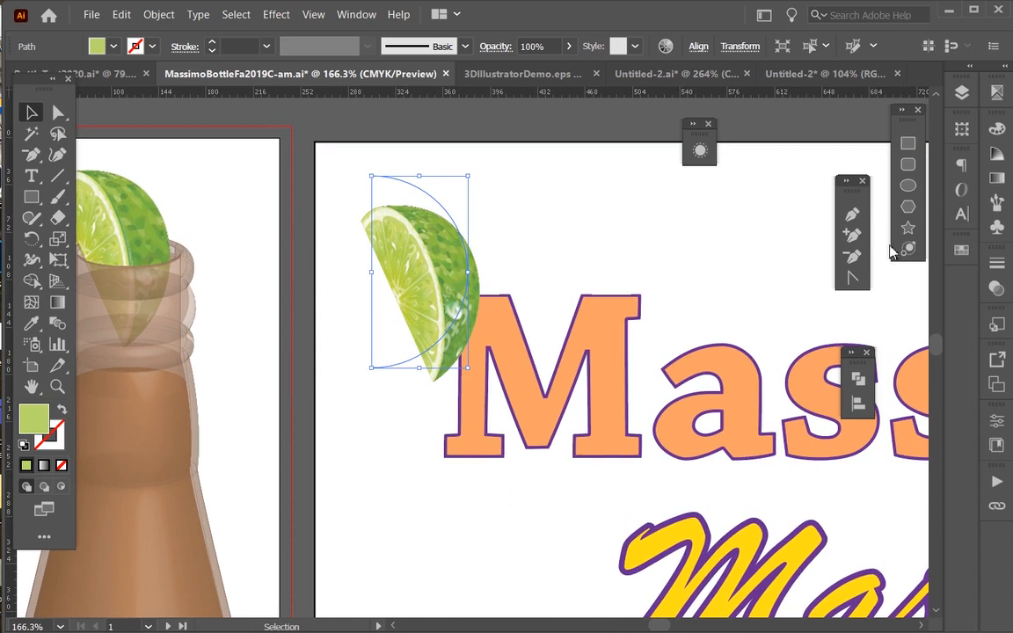
- Open the loose lime wedge's 3D Revolve options and inspect its Map Art surfaces without changing them
left_click(700, 150)
left_click(526, 280)
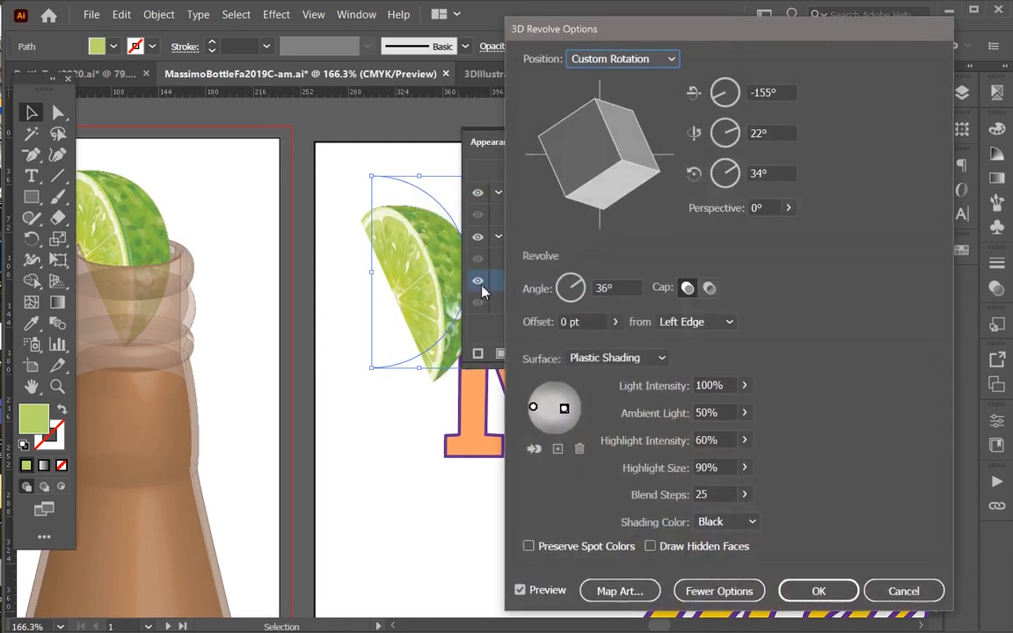
left_click(641, 567)
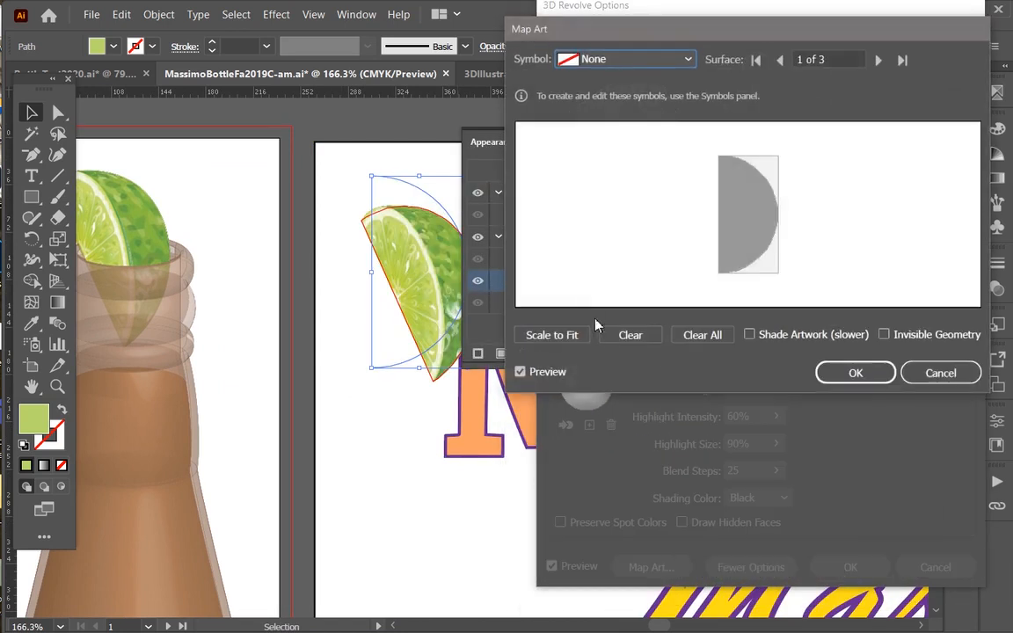
left_click(927, 376)
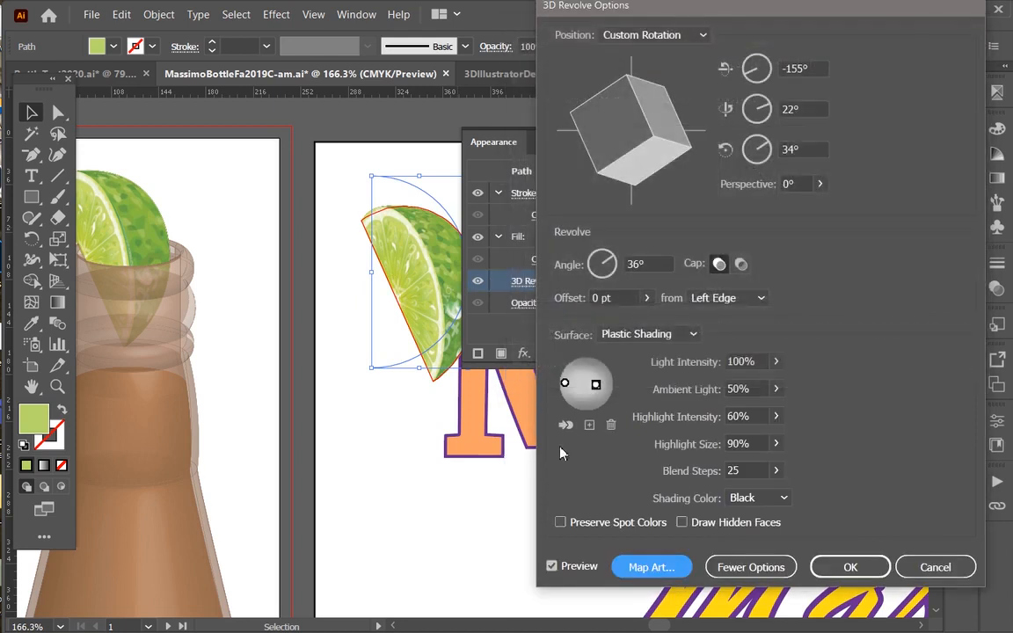
- Preview the lime revolved a full 360° and return the revolve angle to 36°
left_click(639, 264)
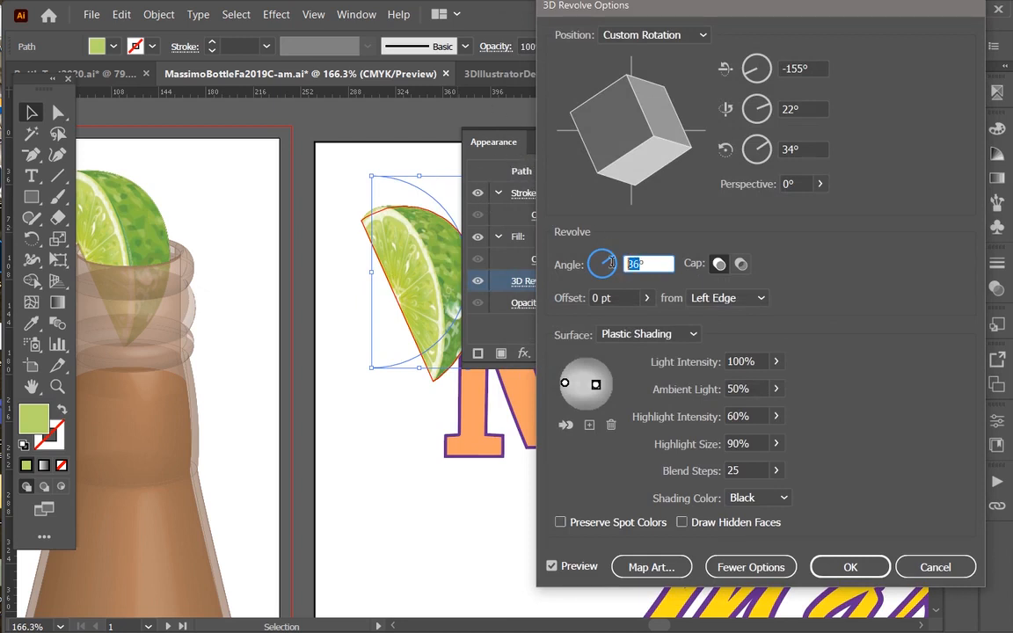
type("0")
key("Tab")
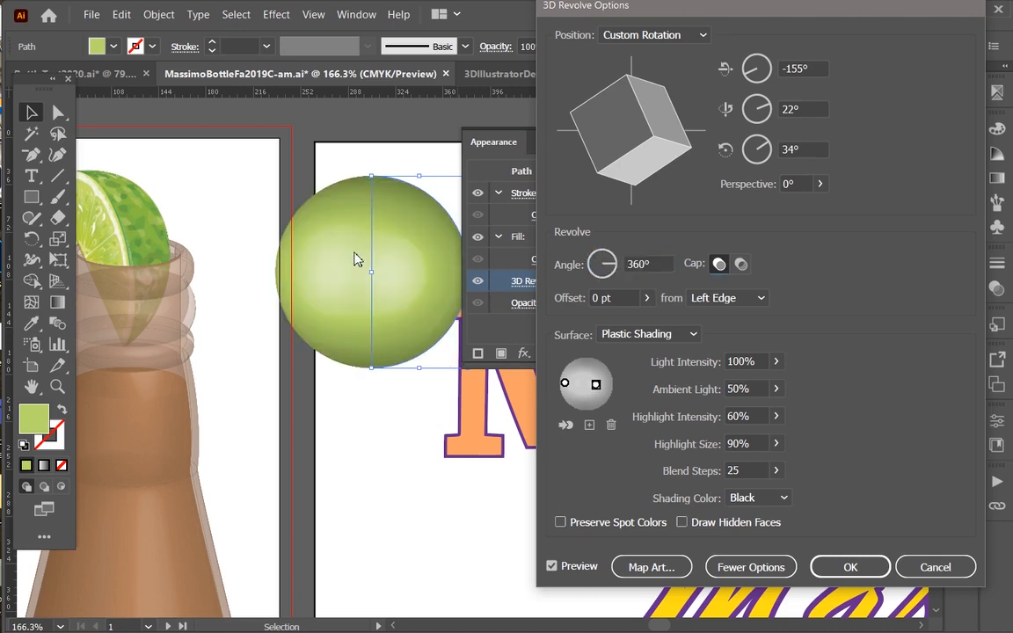
left_click(649, 264)
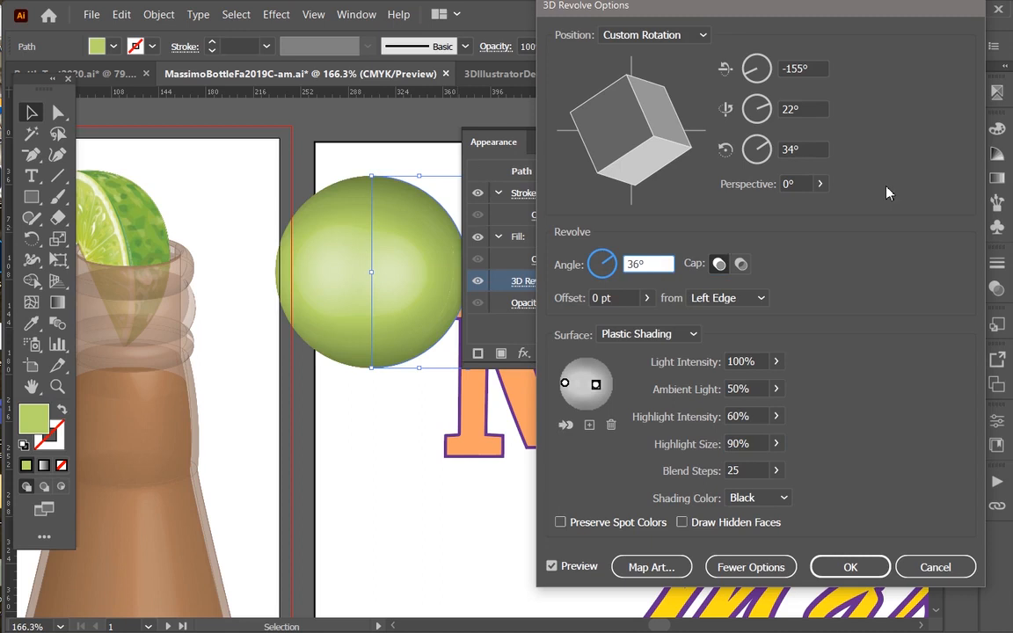
type("36")
key("Tab")
- Rotate and reposition the LIME 2 symbol mapped on surface 2 of 3 of the lime wedge
left_click(649, 567)
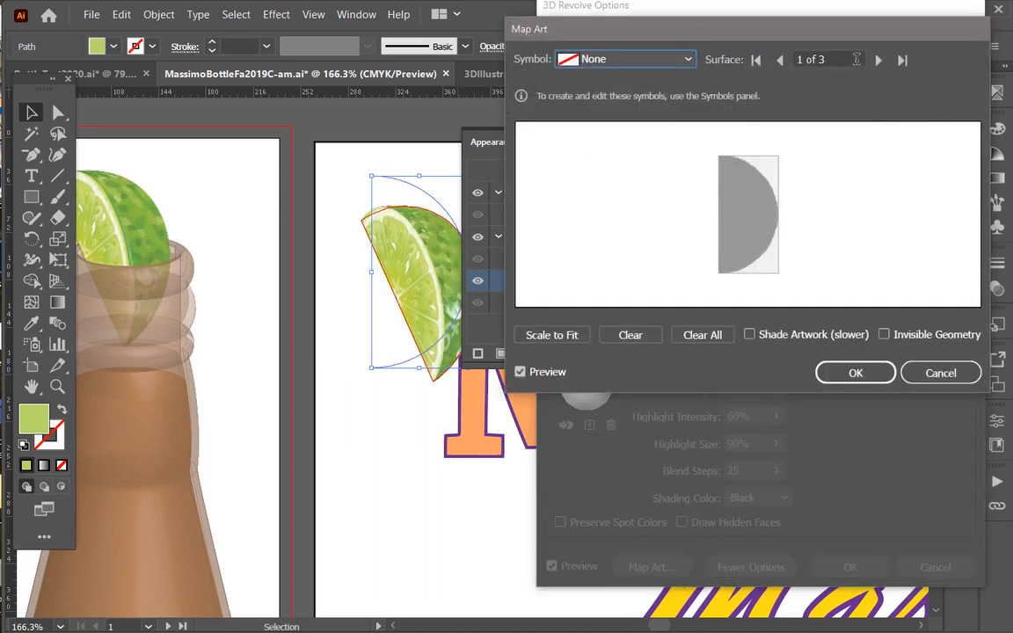
left_click(877, 59)
left_click_drag(720, 213, 764, 223)
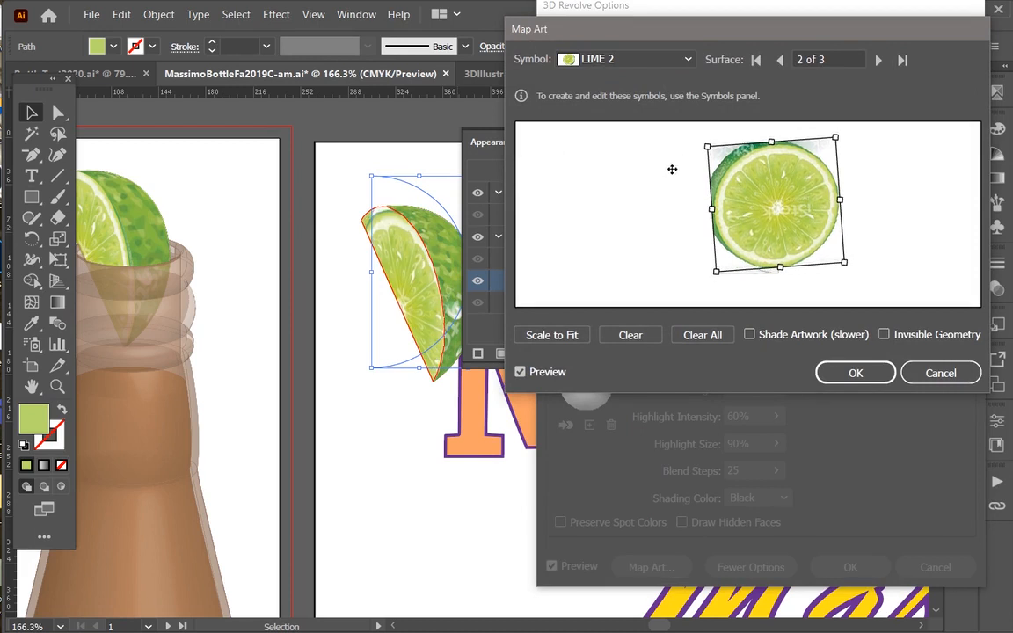
left_click_drag(697, 141, 673, 199)
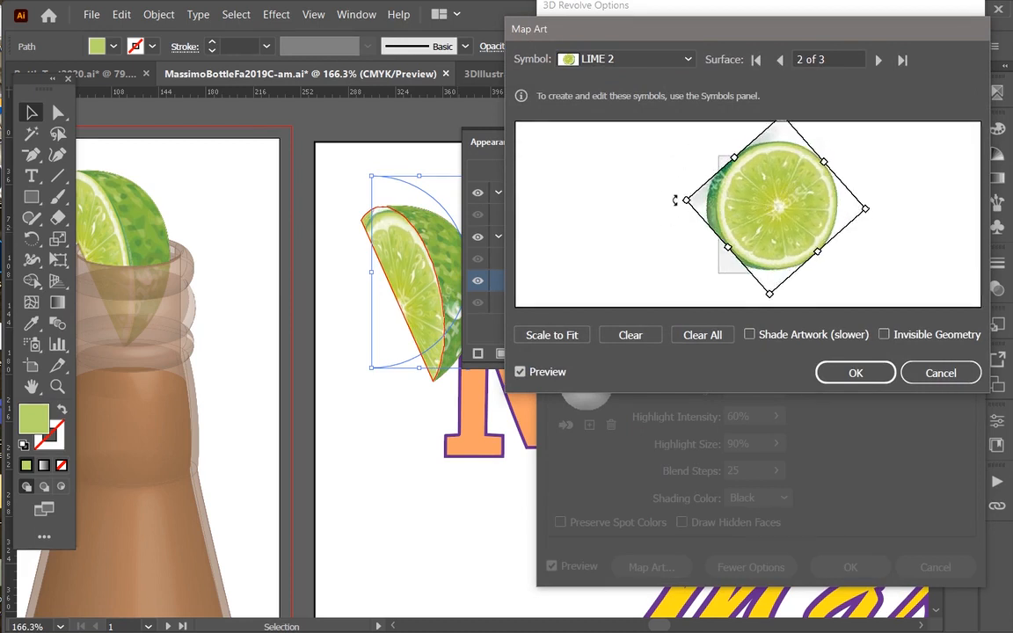
mouse_move(760, 203)
left_mouse_down()
mouse_move(742, 212)
mouse_move(762, 198)
mouse_move(762, 208)
left_mouse_up()
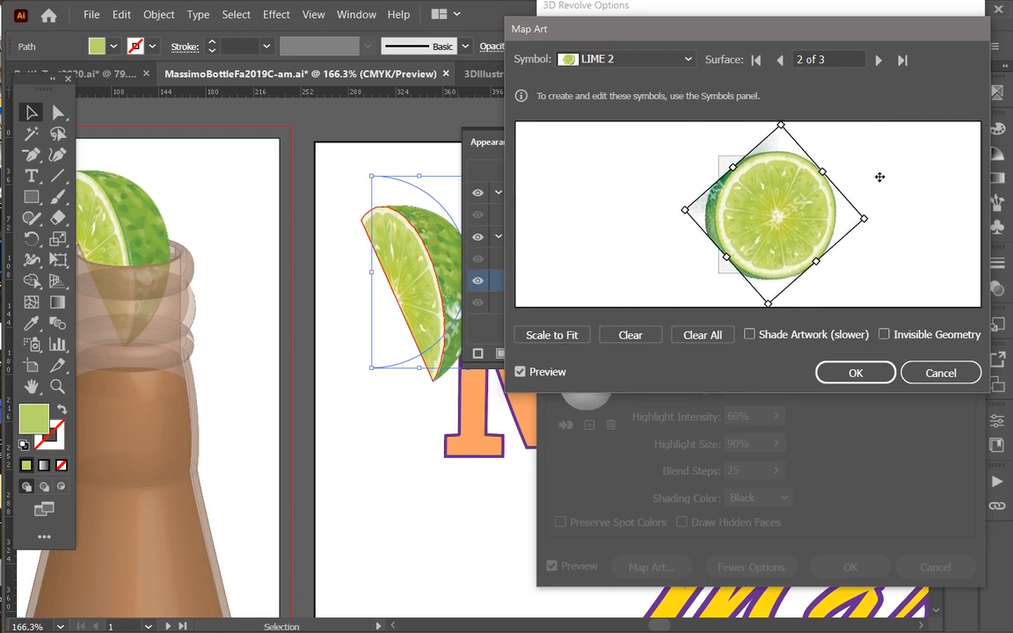
- Reposition the Lime 1 symbol over the peel on surface 3 of 3 and apply the mapping and revolve settings
left_click(877, 59)
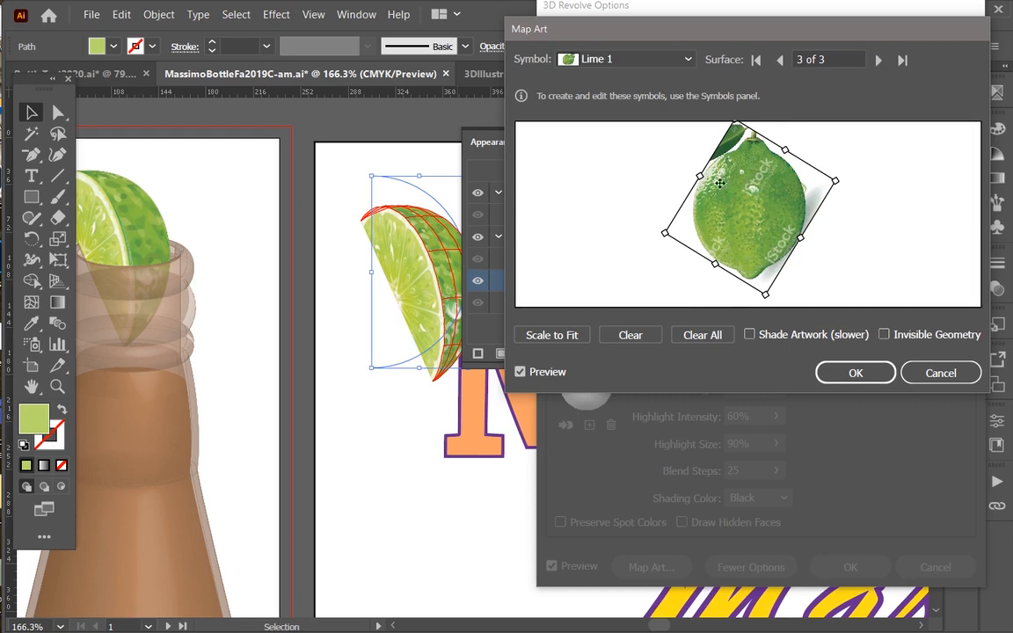
left_click_drag(752, 205, 639, 221)
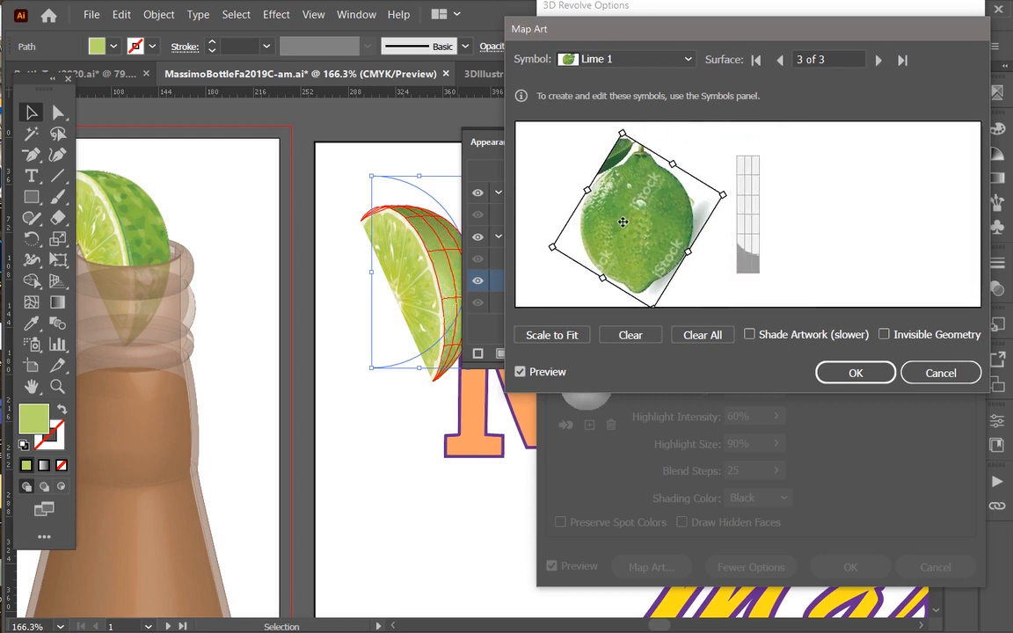
left_click_drag(621, 221, 720, 193)
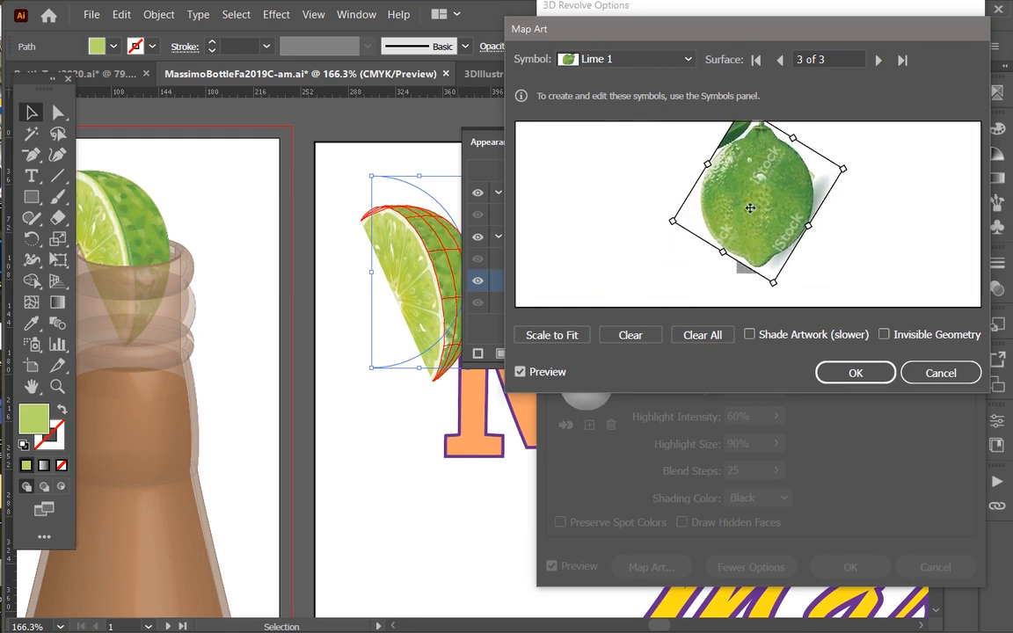
left_click(849, 374)
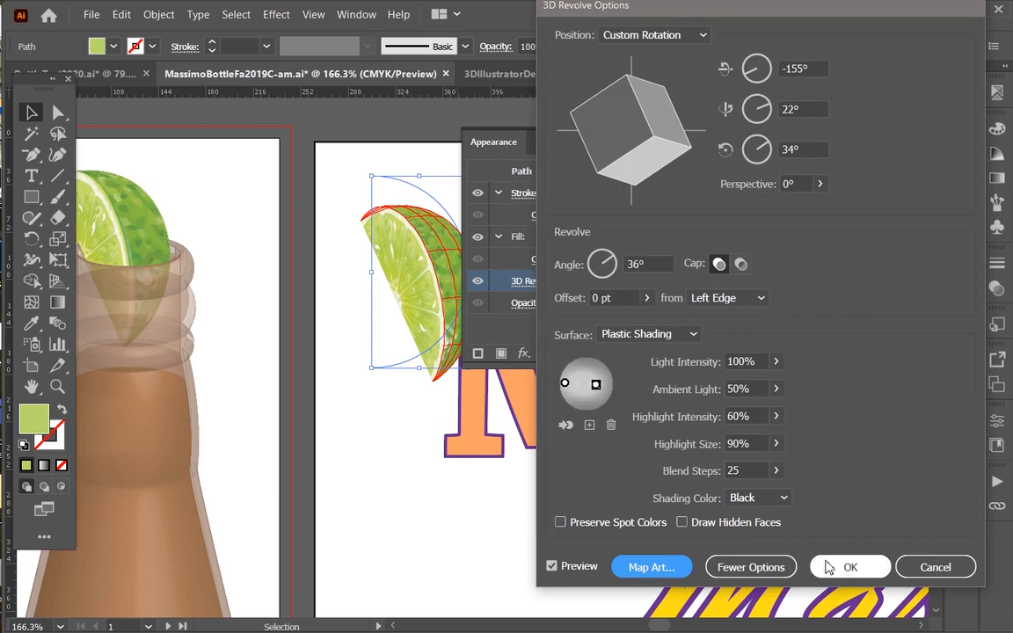
left_click(847, 567)
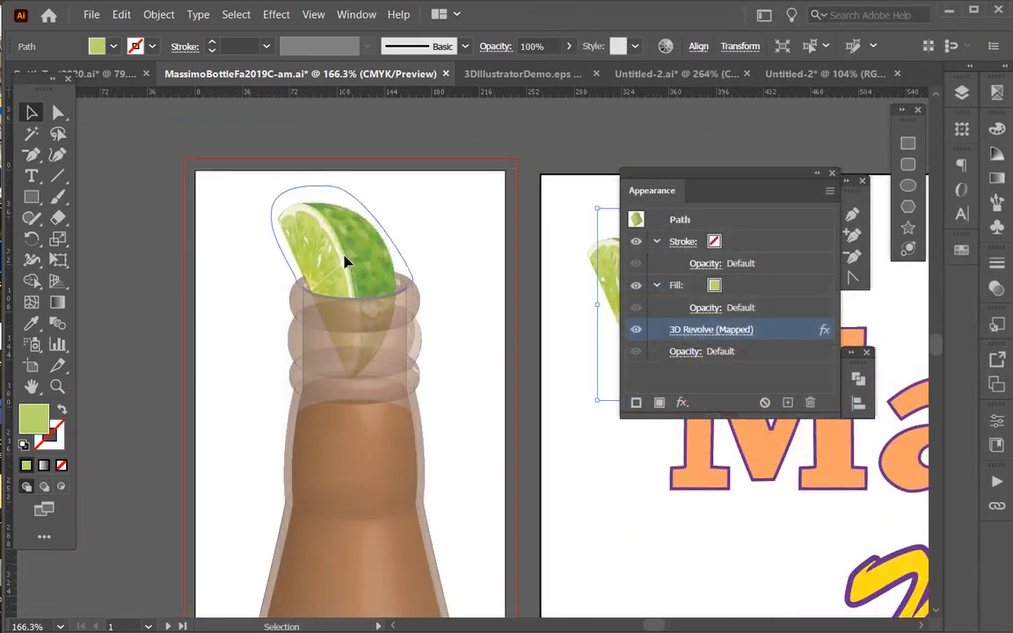
- Move the clipped lime piece away from the bottle mouth, undo the move and isolate its clip group
left_click_drag(346, 262, 172, 251)
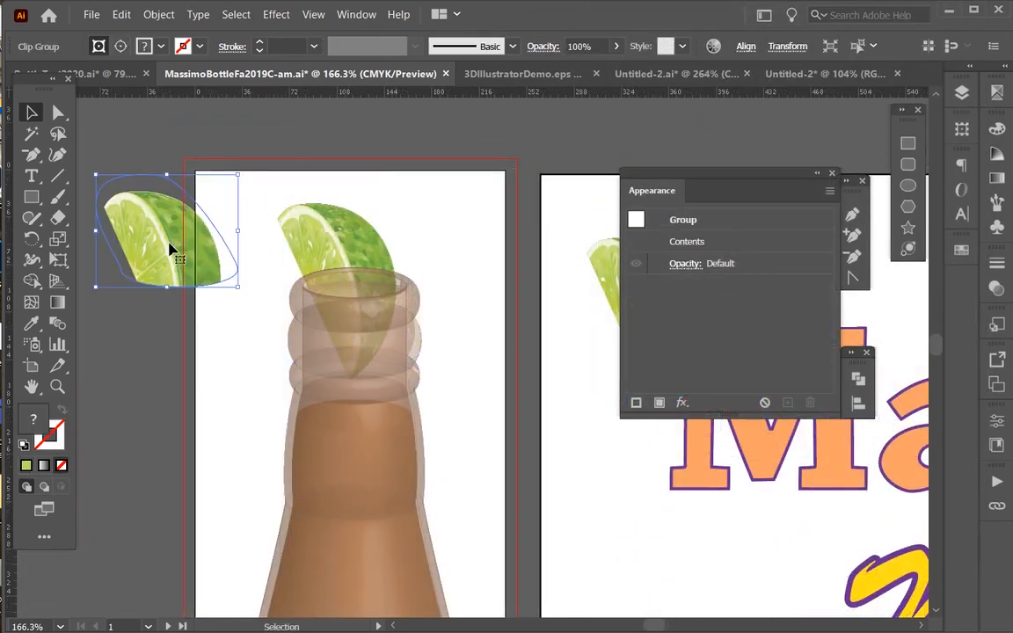
key("ctrl+z")
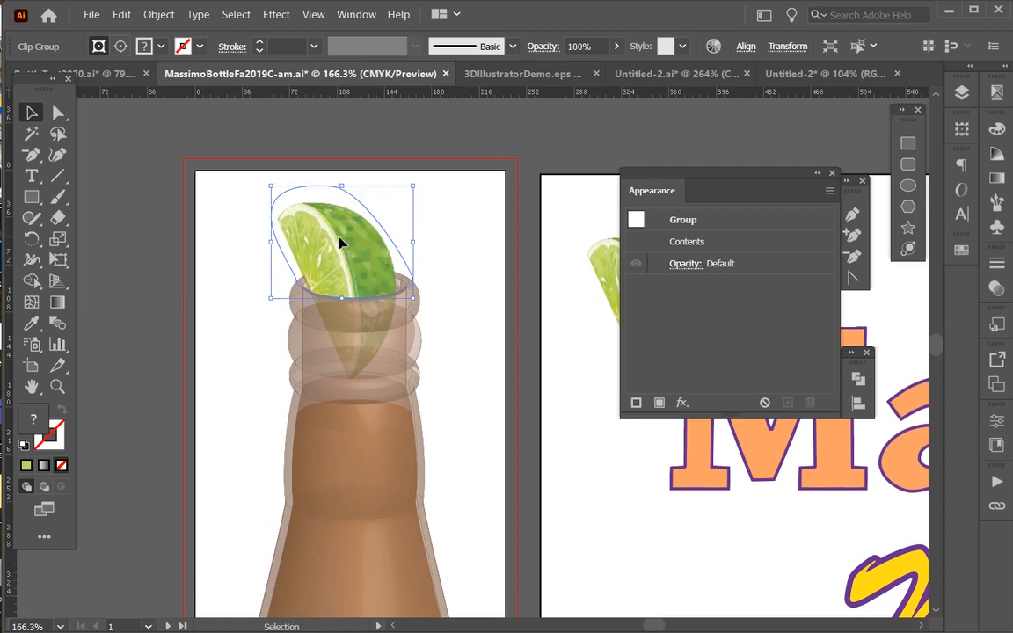
double_click(341, 245)
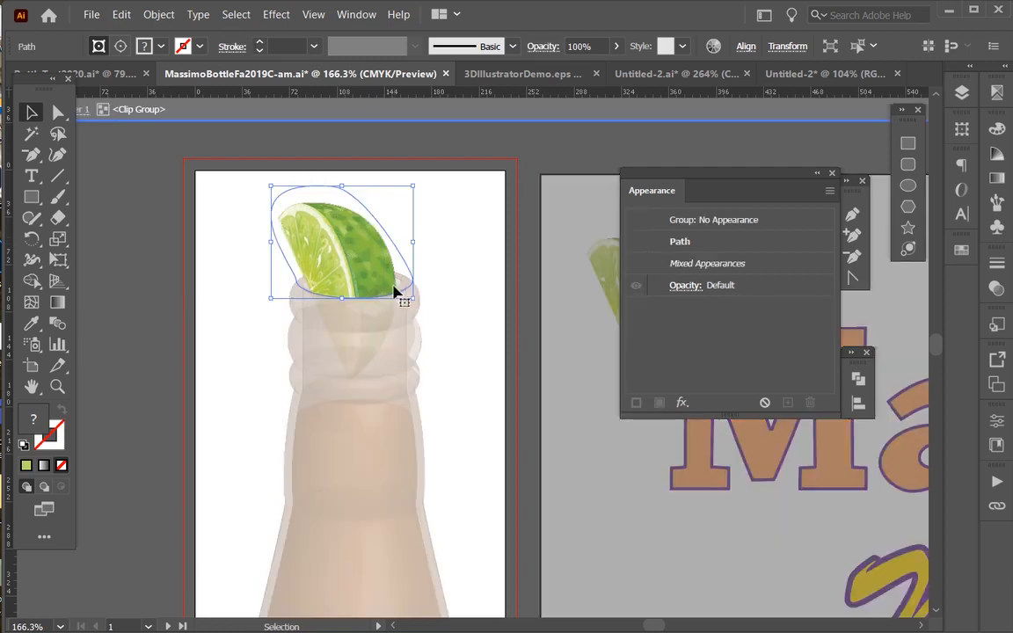
- Exit isolation mode on the lime's clip group and move the Appearance panel lower, away from the artwork
left_click(187, 281)
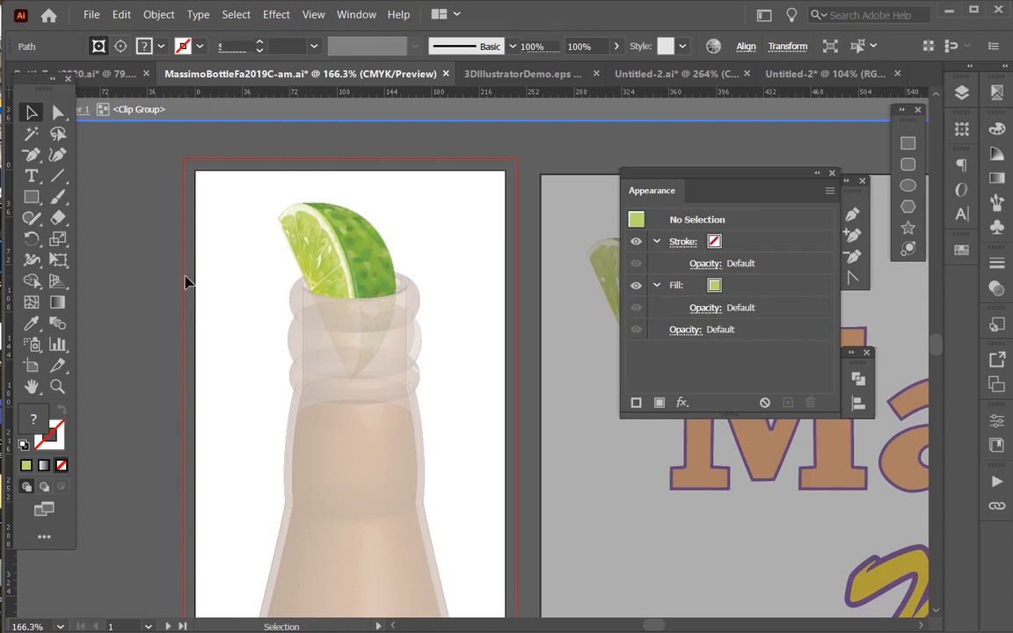
double_click(188, 281)
key("ctrl+0")
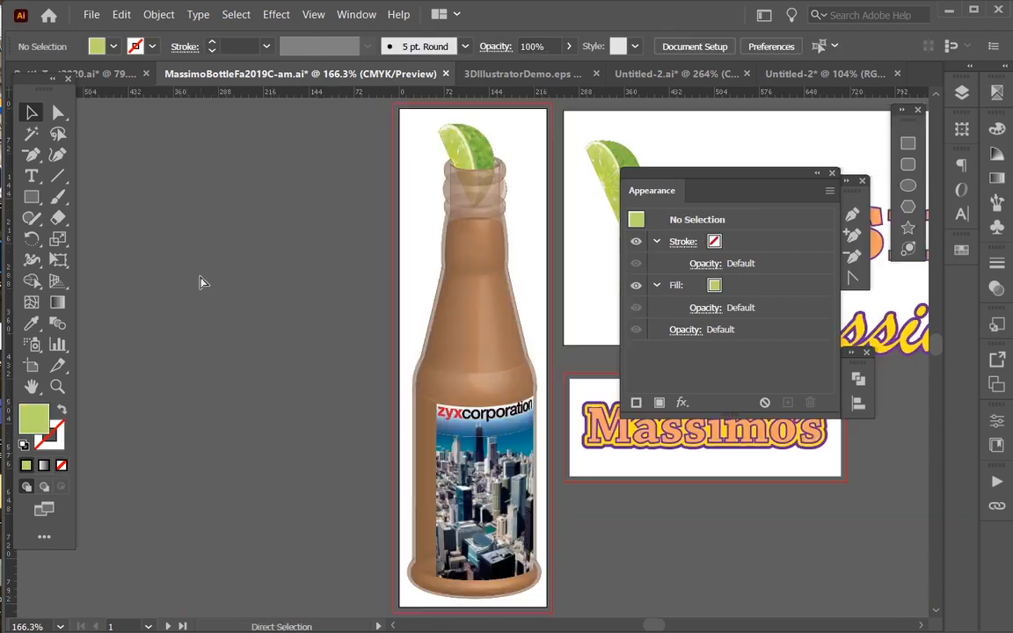
left_click_drag(703, 182, 723, 277)
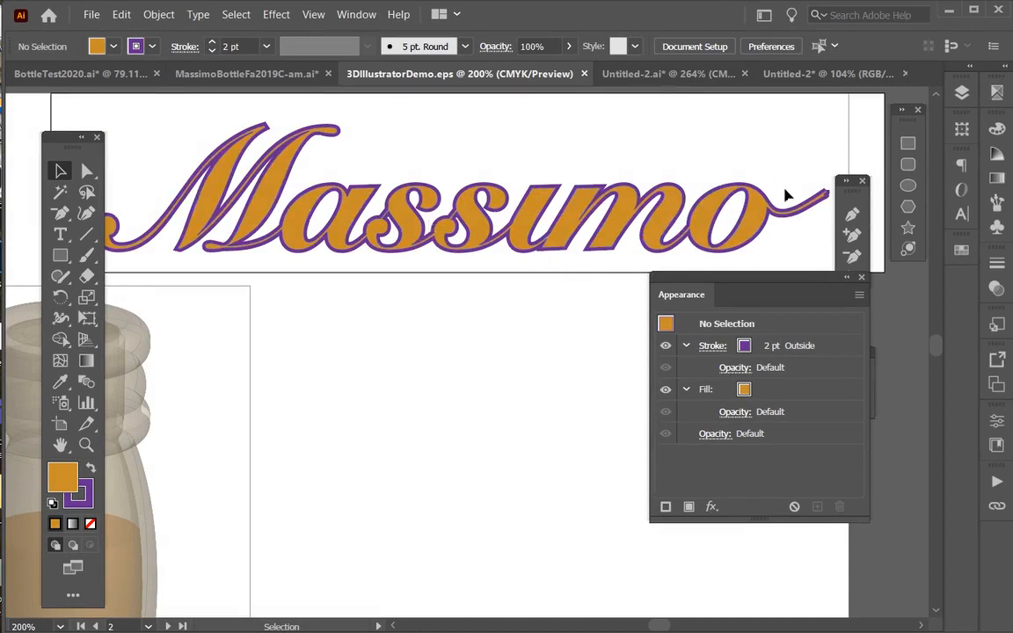
- In 3DIllustratorDemo.eps, align the Massimo script lettering's purple stroke to the center of its path
left_click(420, 226)
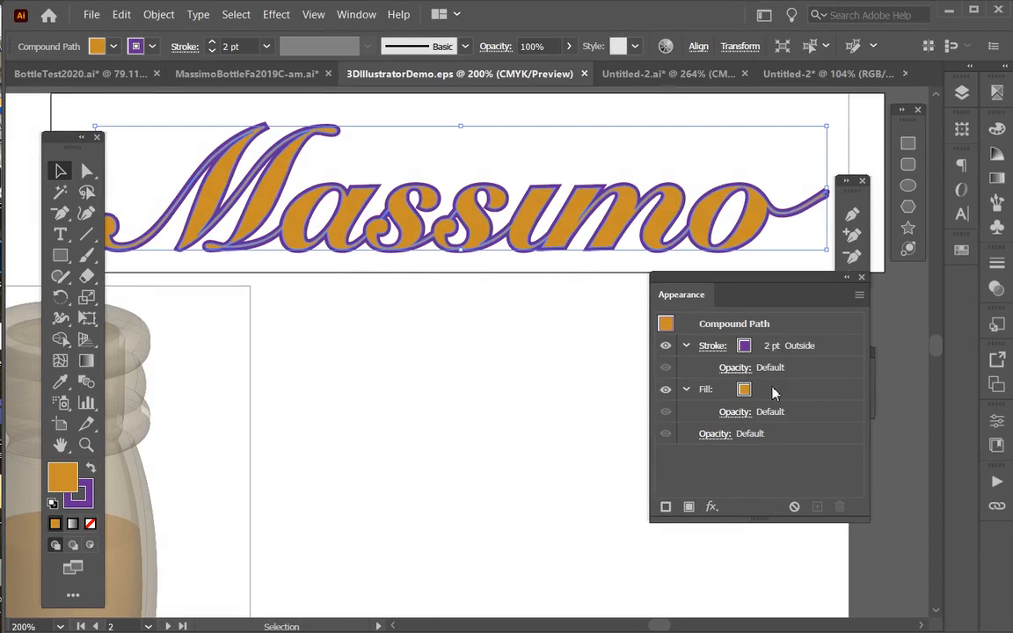
left_click(996, 263)
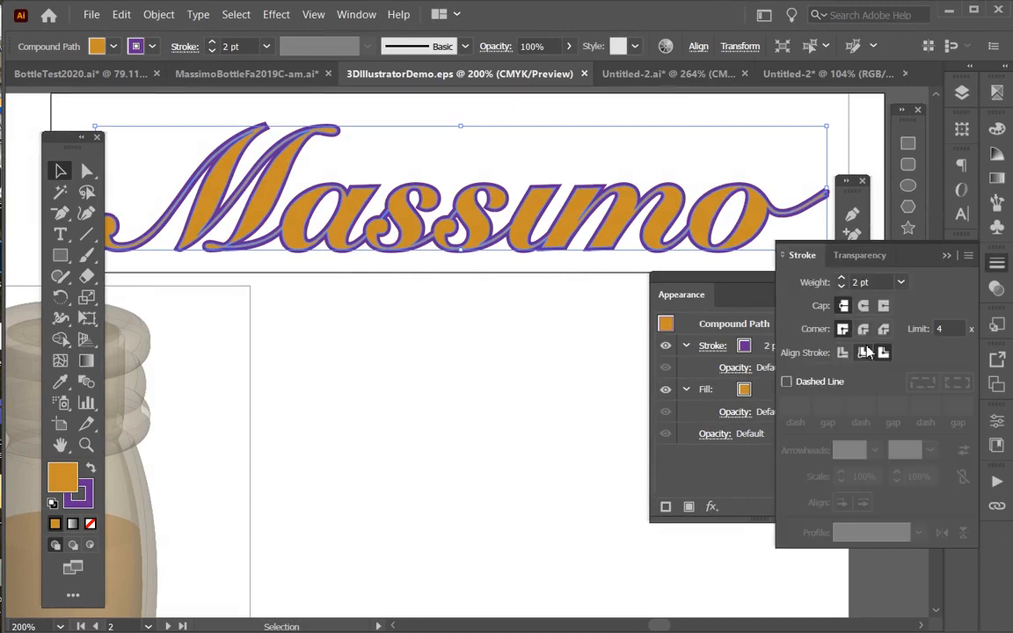
left_click(841, 354)
left_click(255, 271)
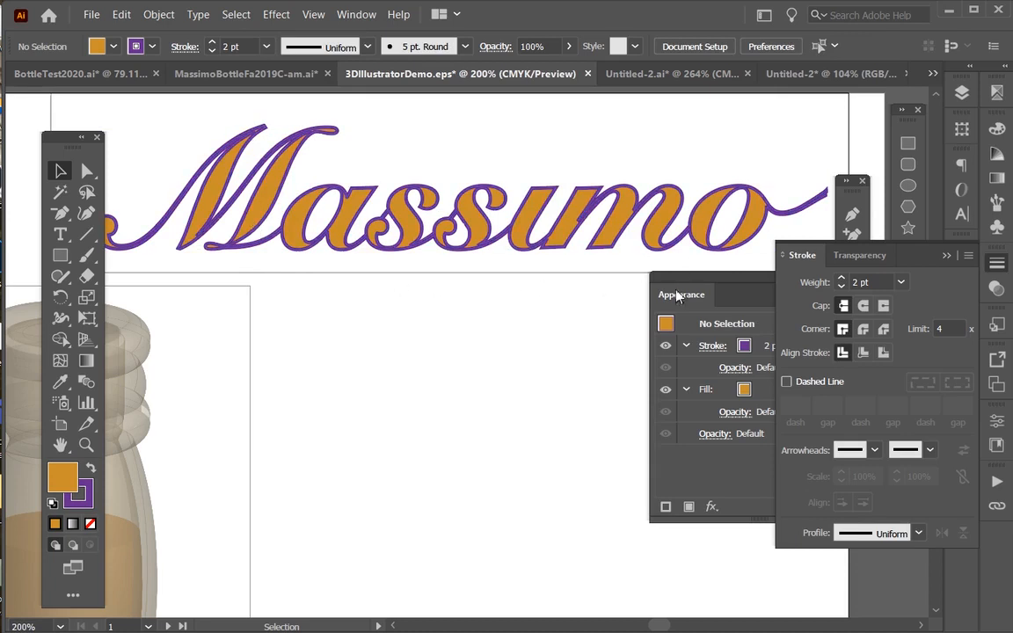
- Align the Massimo script lettering's stroke to the inside and inspect the thin strokes of the letters up close
scroll(547, 307, "down", 3)
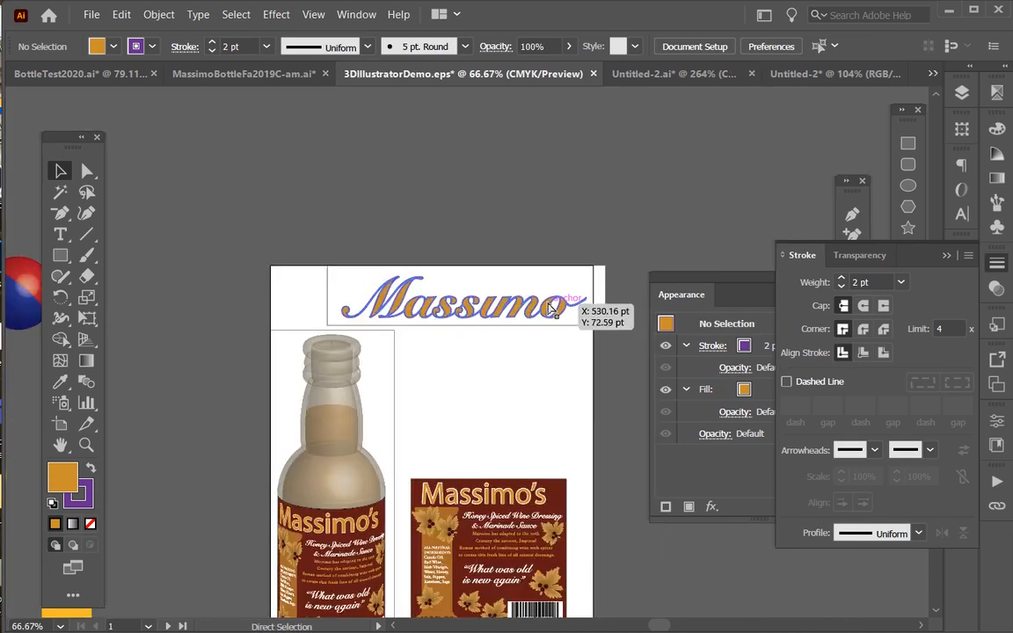
scroll(547, 316, "down", 1)
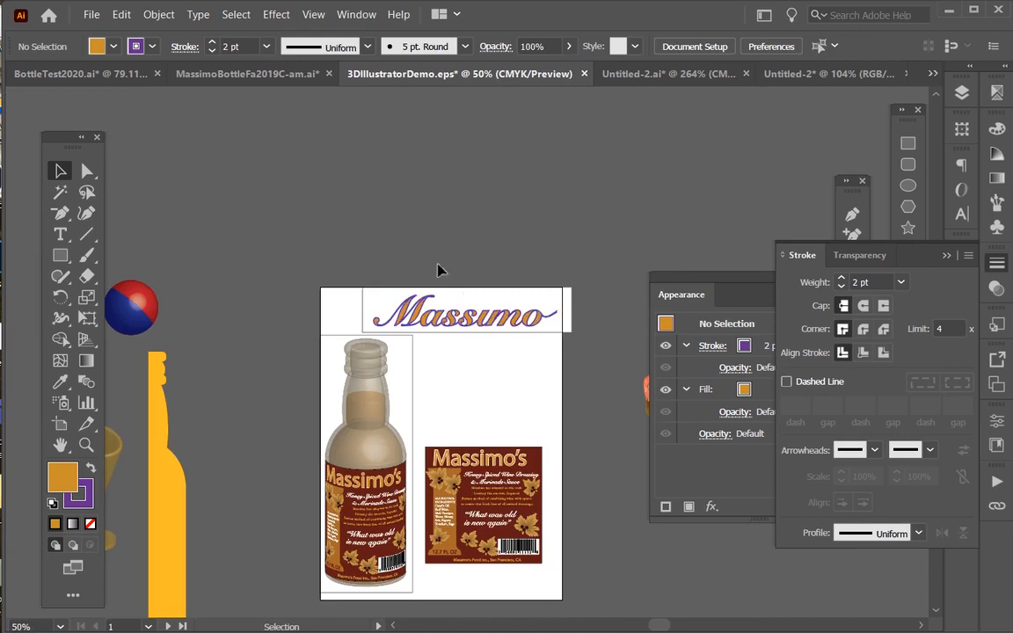
left_click(485, 303)
left_click(86, 444)
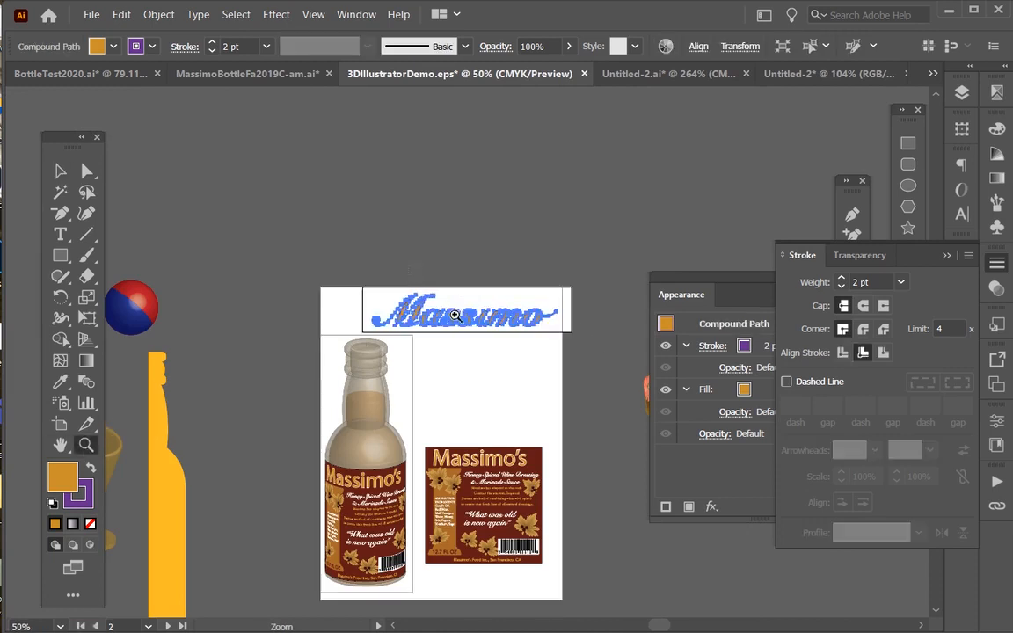
left_click_drag(454, 315, 499, 366)
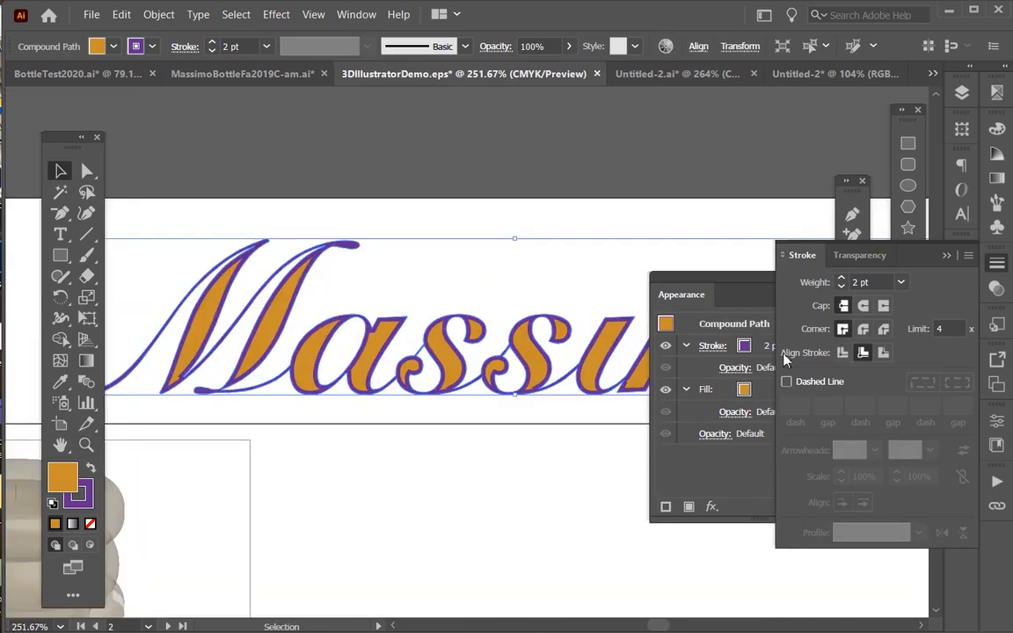
left_click(641, 251)
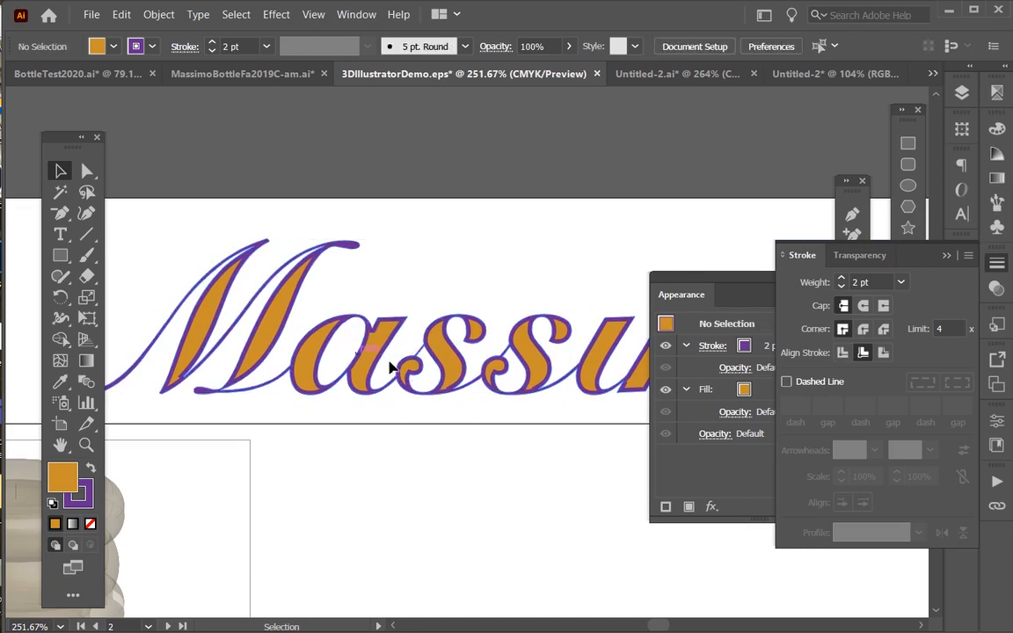
- Align the Massimo script lettering's stroke to the outside of its path and deselect it
left_click(551, 335)
left_click(882, 351)
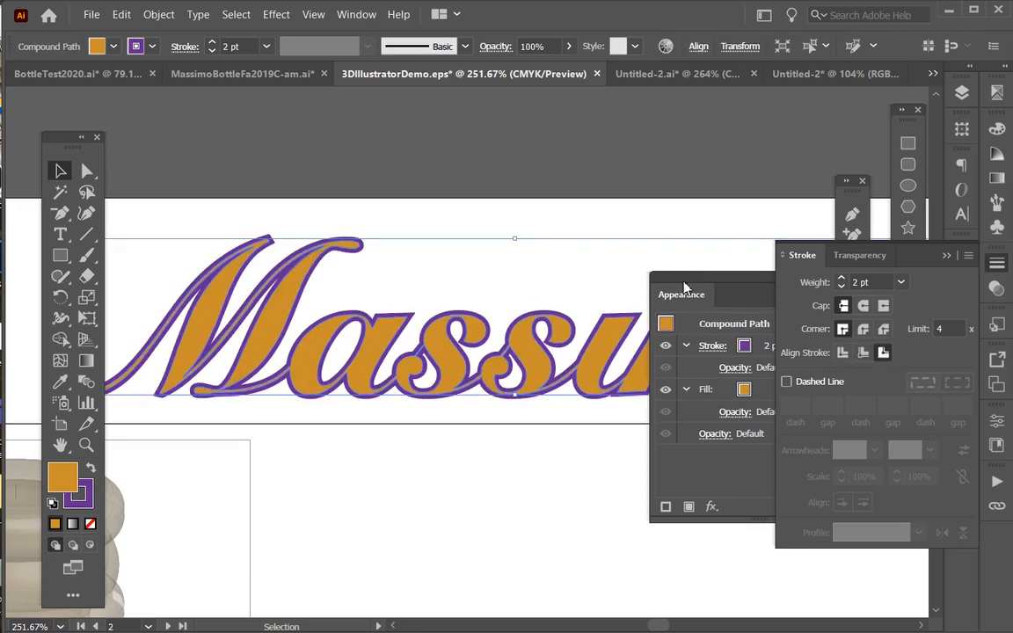
left_click(557, 222)
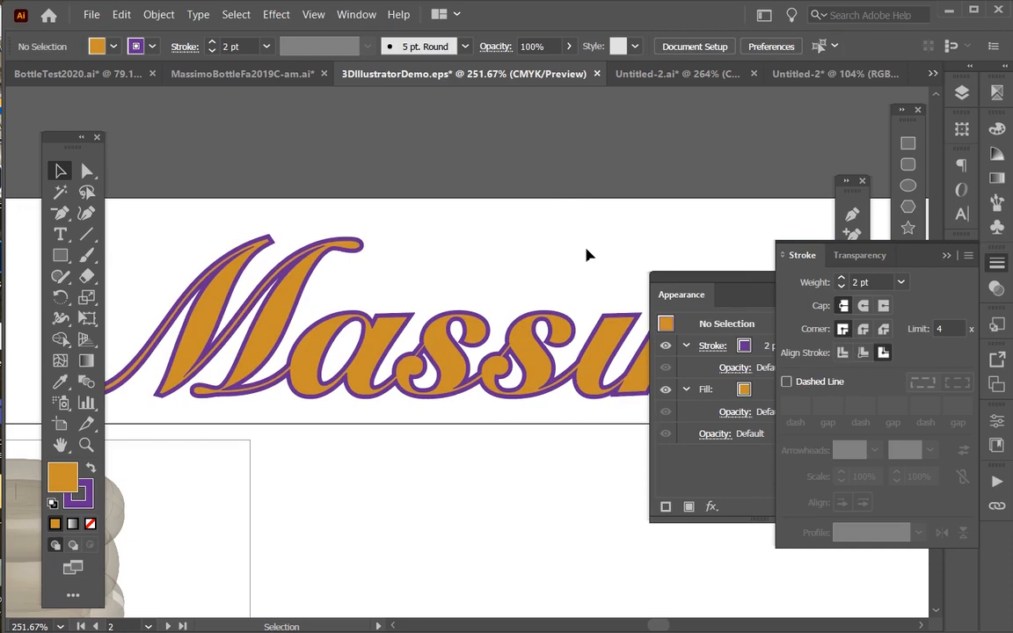